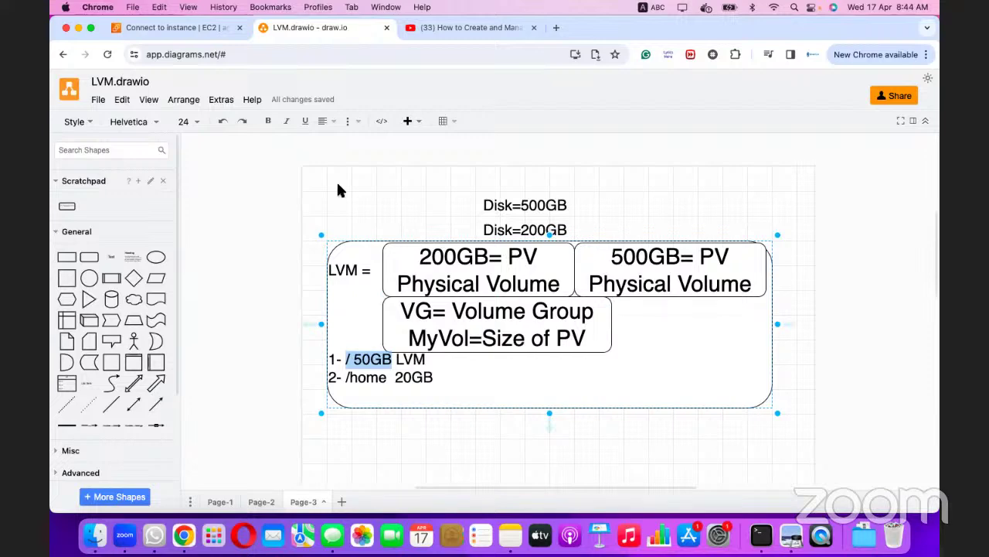
- Open the /dev/sdb volume from the storage details of the EC2 instance Linux-Box-1 in the AWS console
left_click(208, 27)
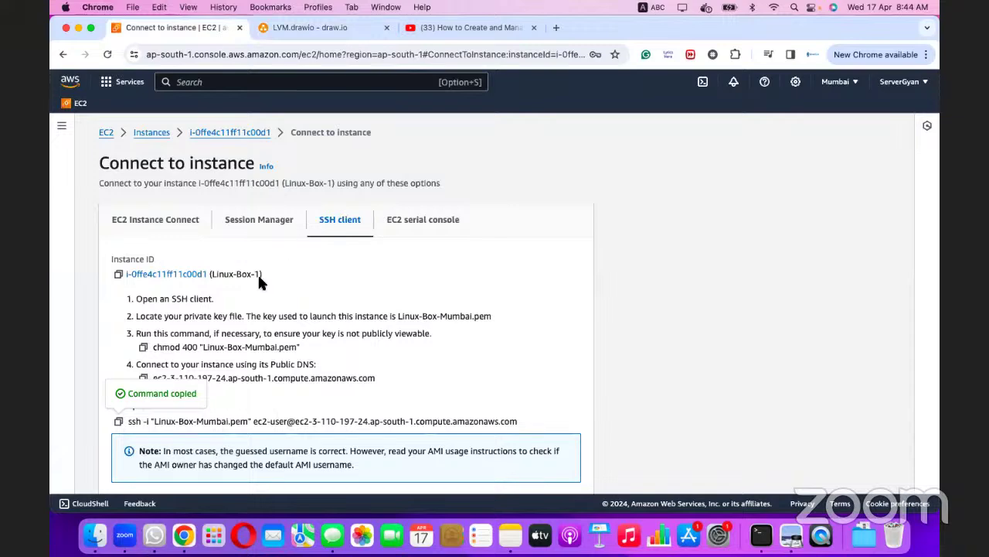
left_click(225, 135)
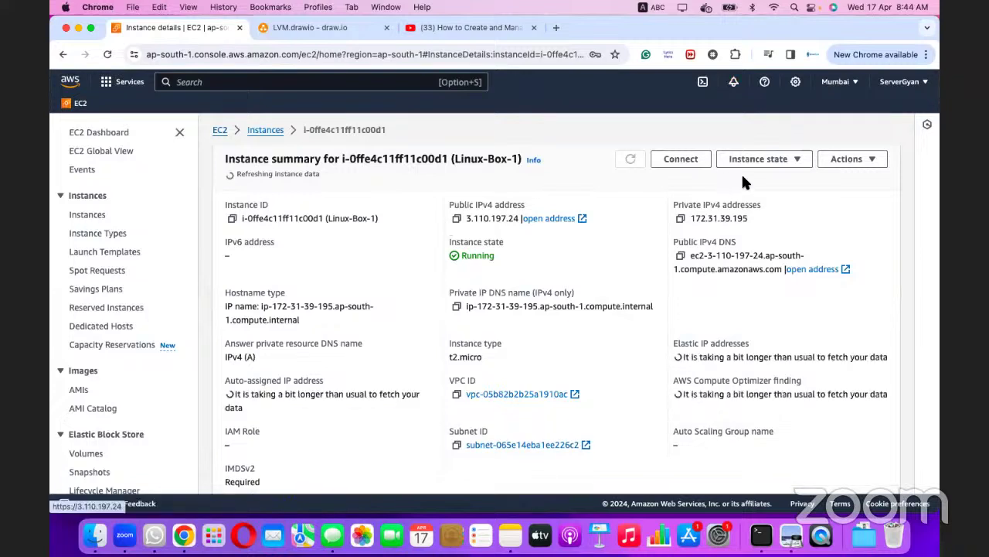
left_click(262, 132)
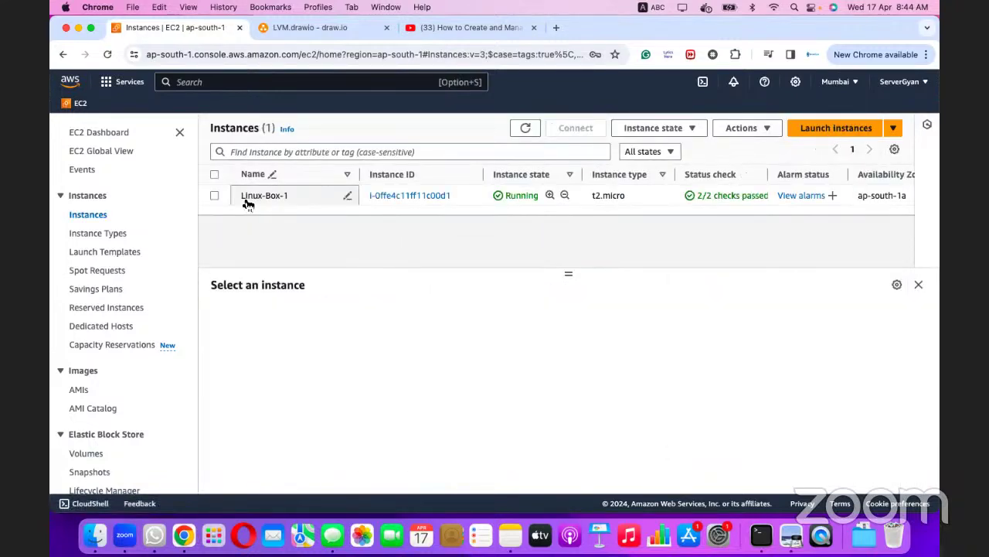
left_click(216, 195)
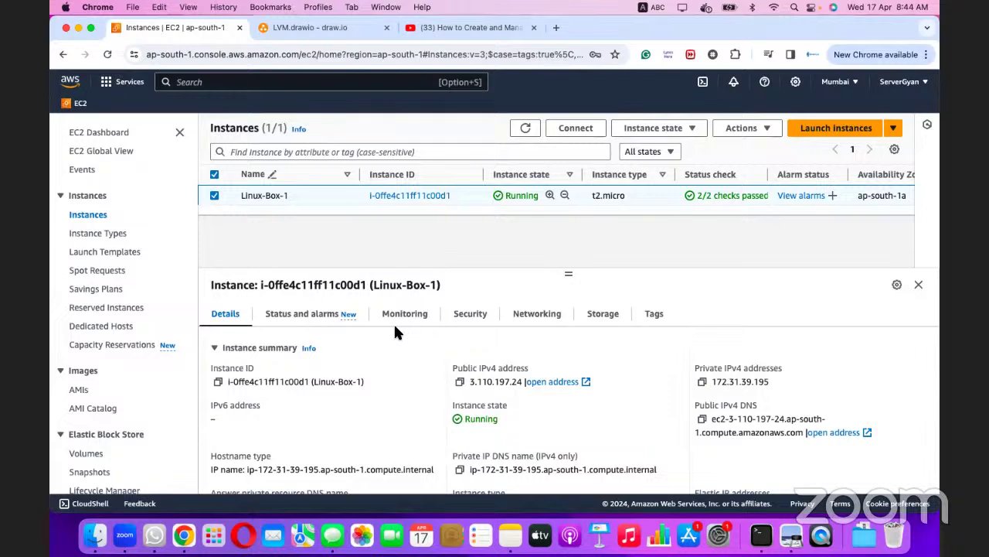
left_click(594, 314)
scroll(479, 393, "down", 3)
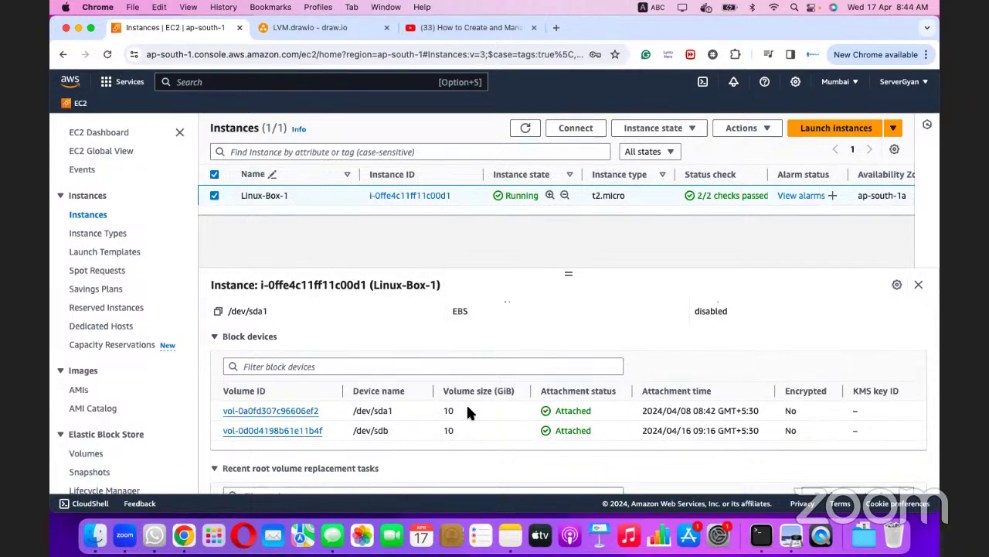
left_click(295, 431)
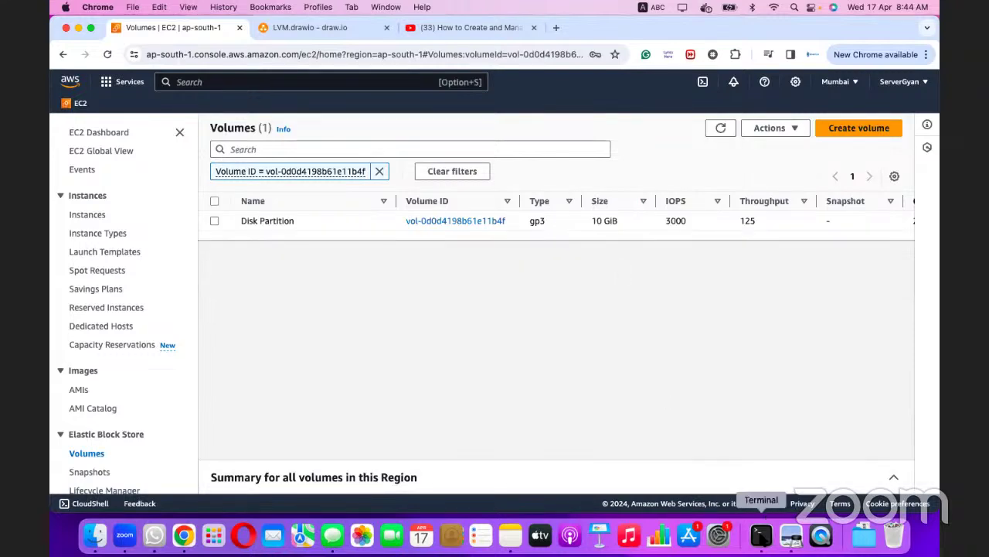
- Switch to Terminal and list the mounted file systems with df -TH and the contents of /etc/fstab
left_click(762, 535)
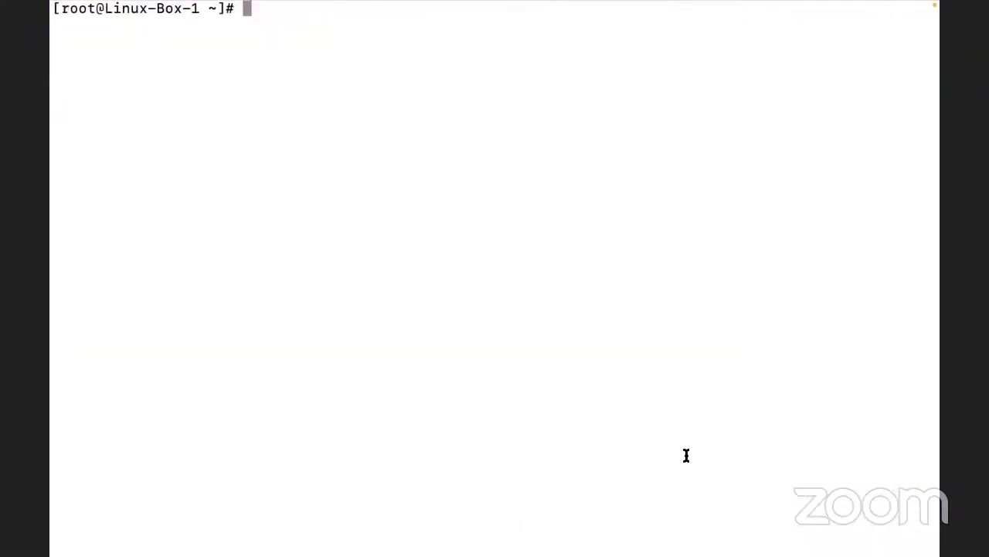
type("df -TH")
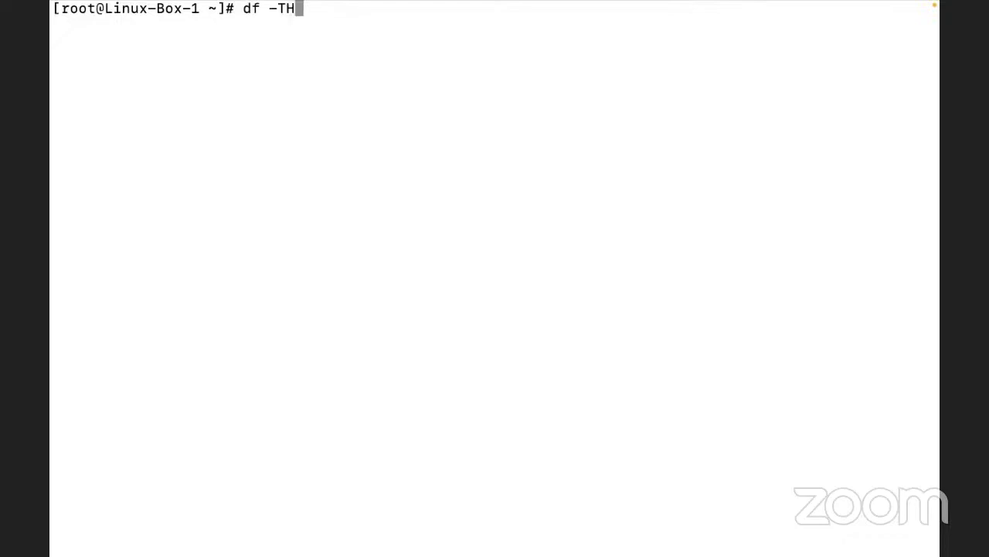
key("Return")
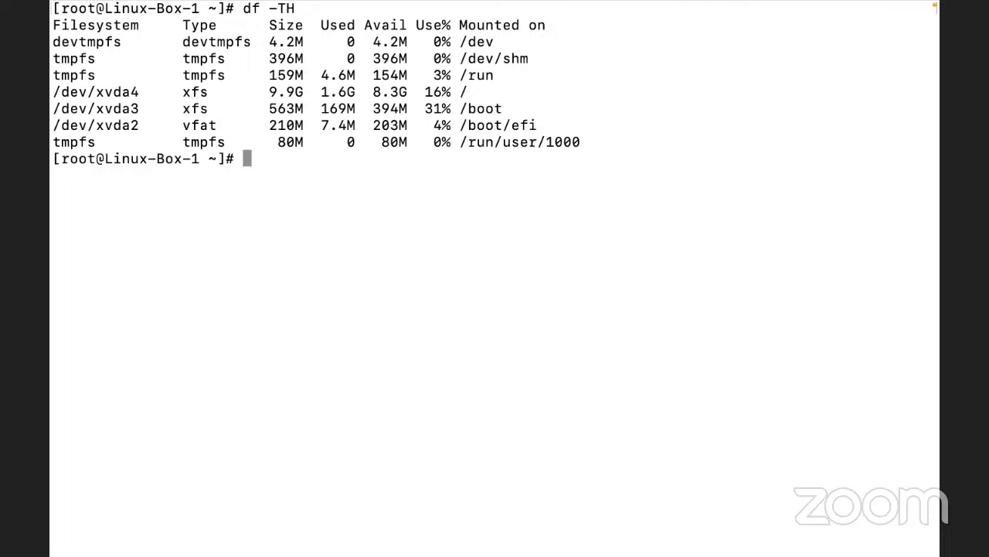
type("cat /etc/fs")
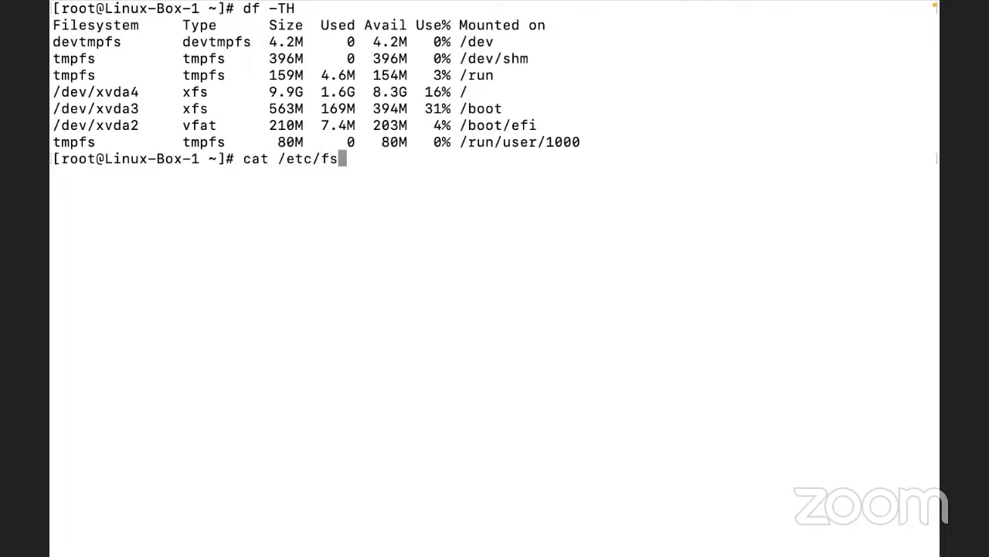
type("tab")
key("Return")
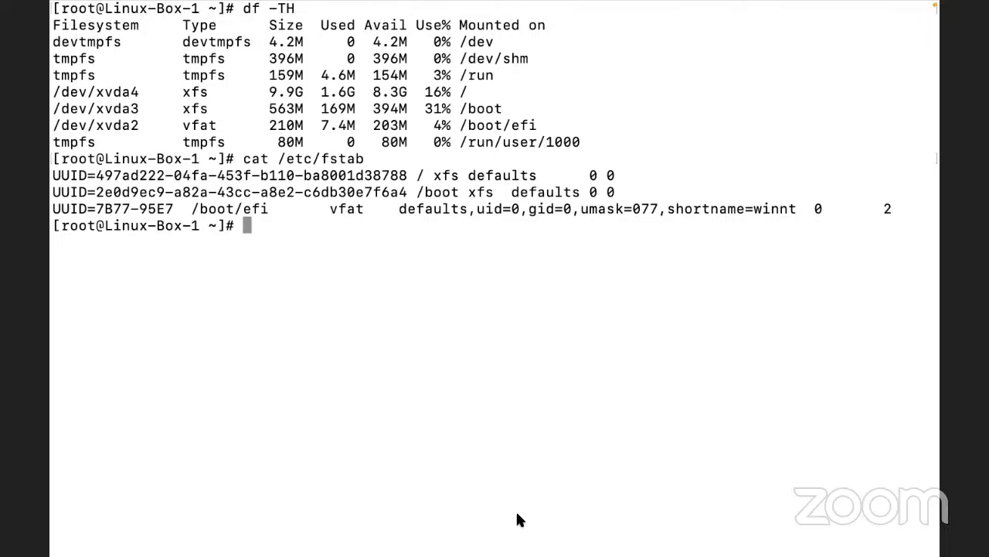
- Return to the AWS console in Chrome and detach the Disk Partition volume from its instance
key("super+Tab")
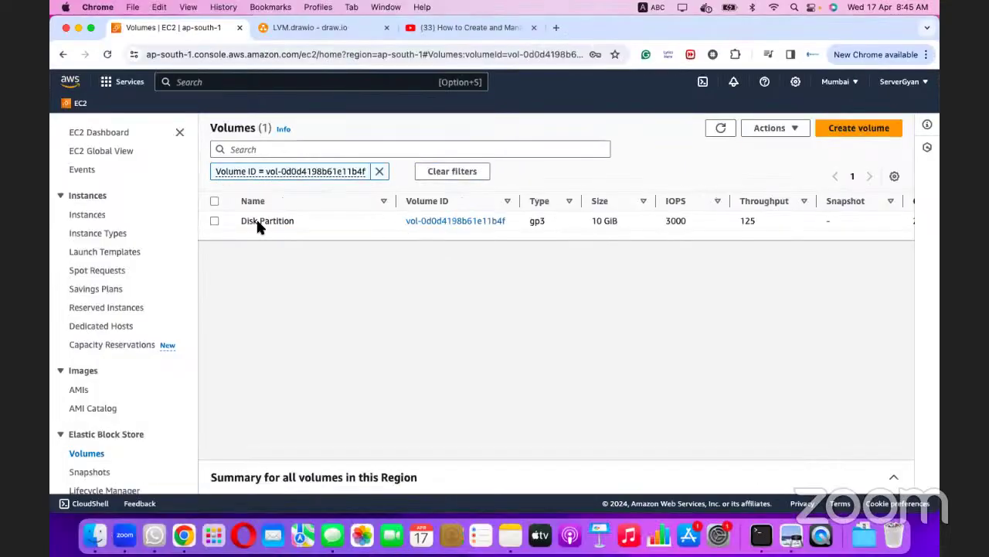
left_click(214, 222)
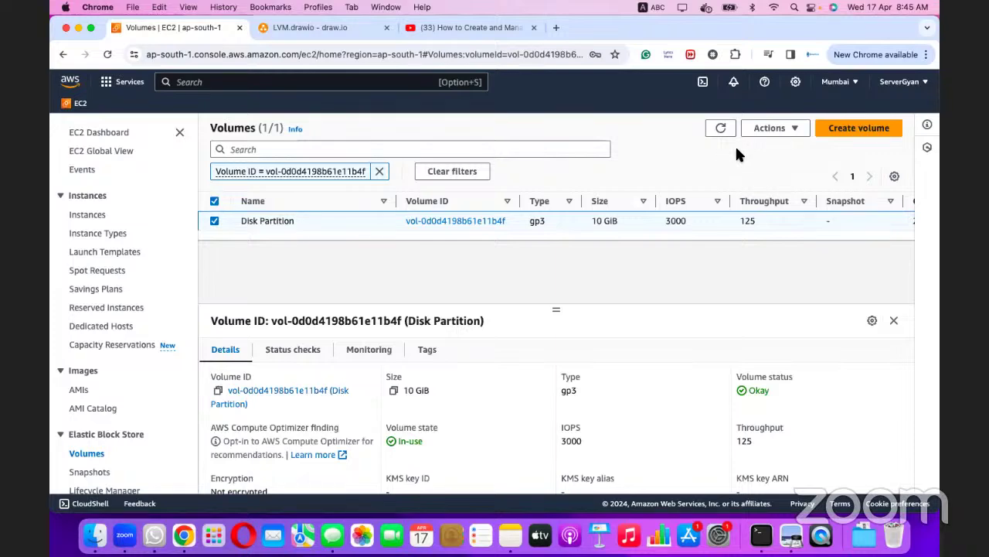
left_click(770, 128)
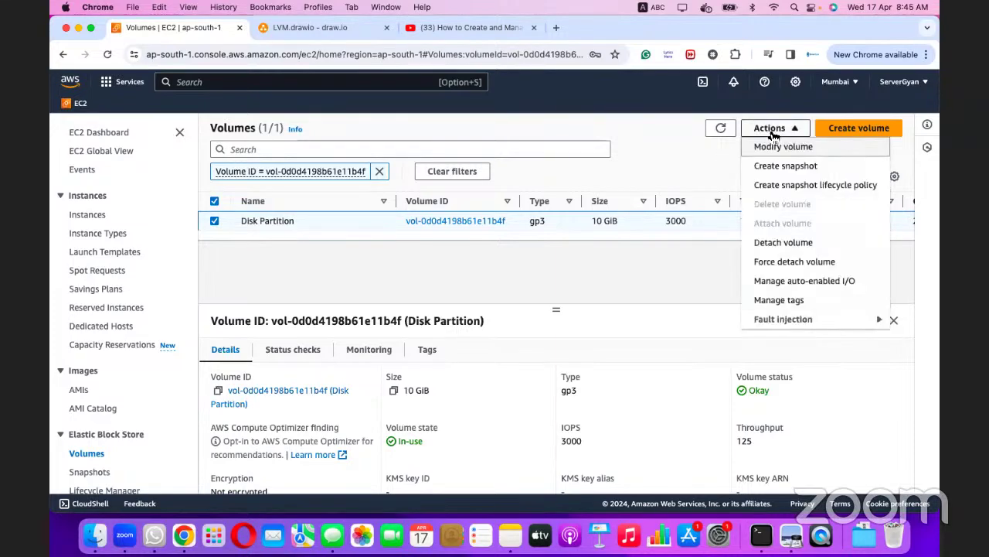
left_click(781, 246)
left_click(717, 368)
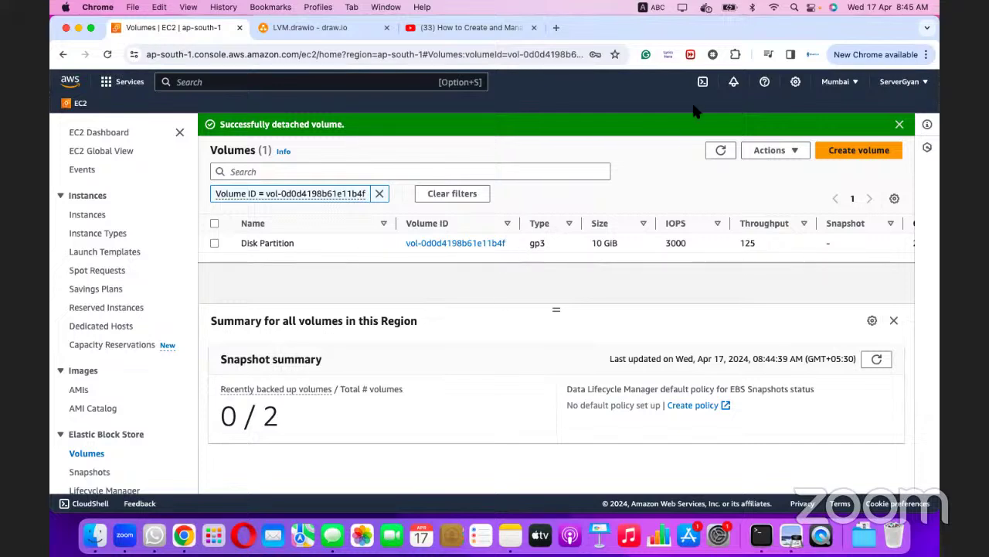
left_click(900, 124)
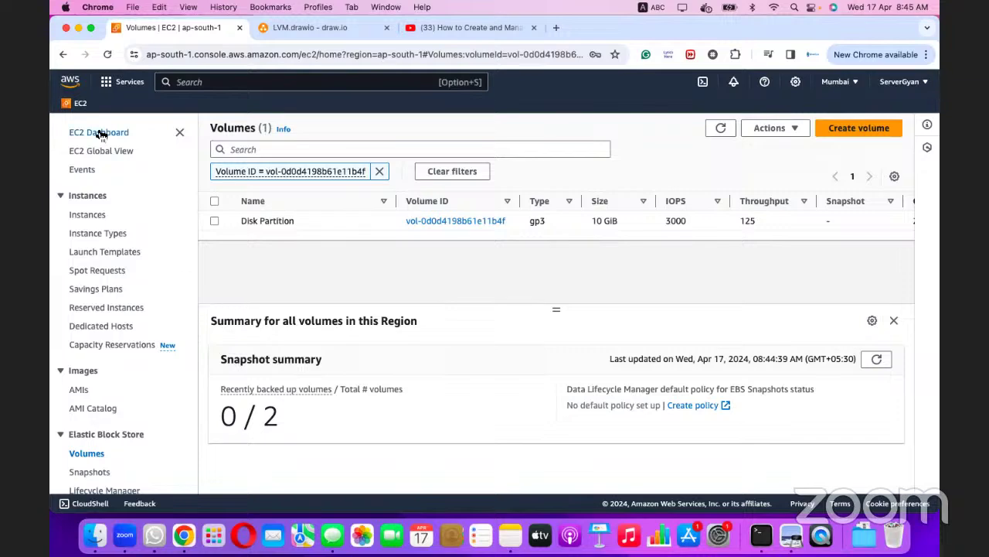
- Refresh Linux-Box-1's block device list and review the columns of the full volumes list
left_click(62, 54)
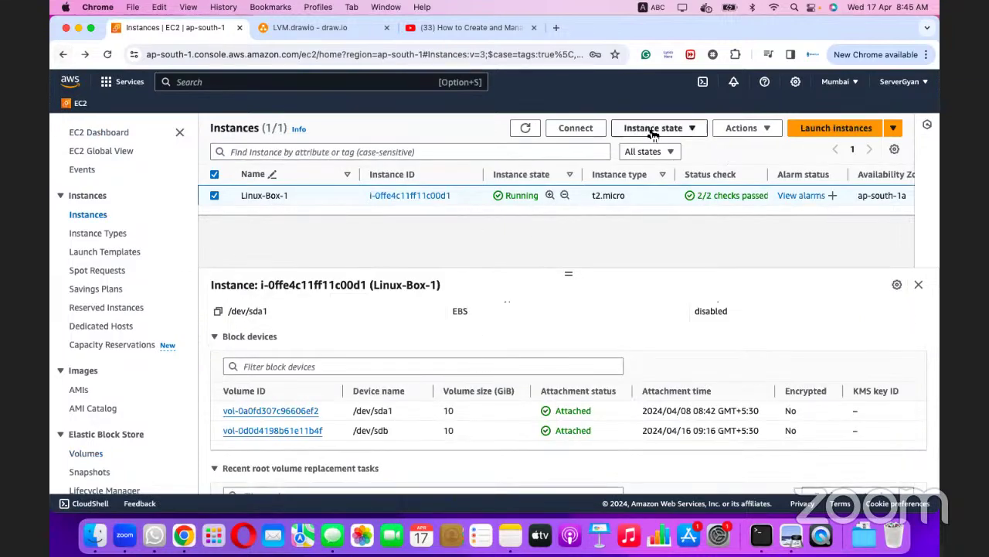
left_click(524, 128)
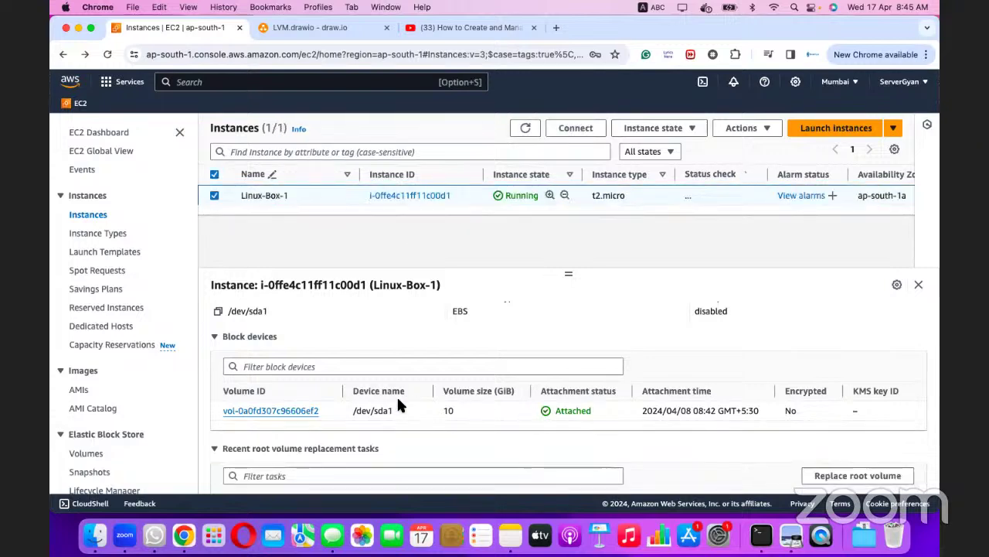
left_click(89, 453)
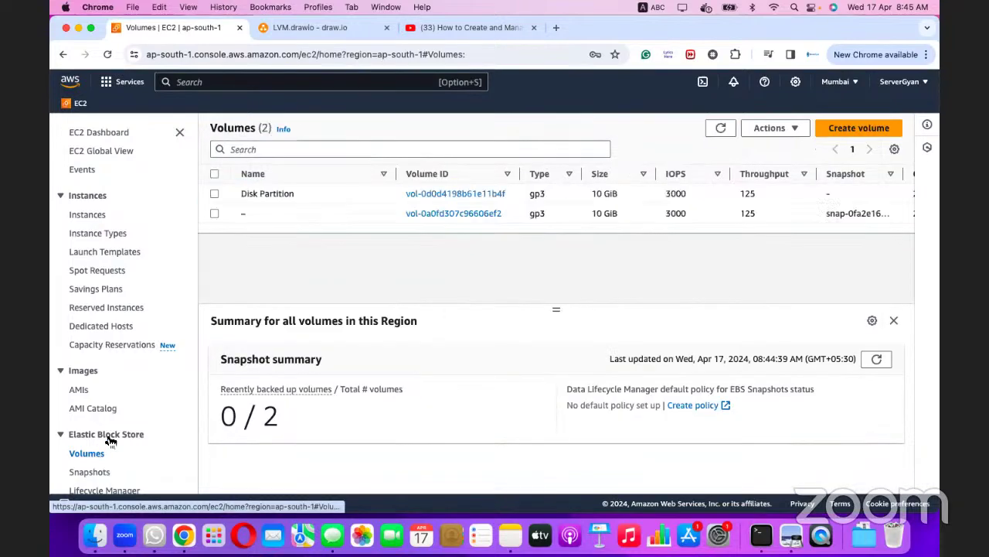
scroll(453, 217, "right", 5)
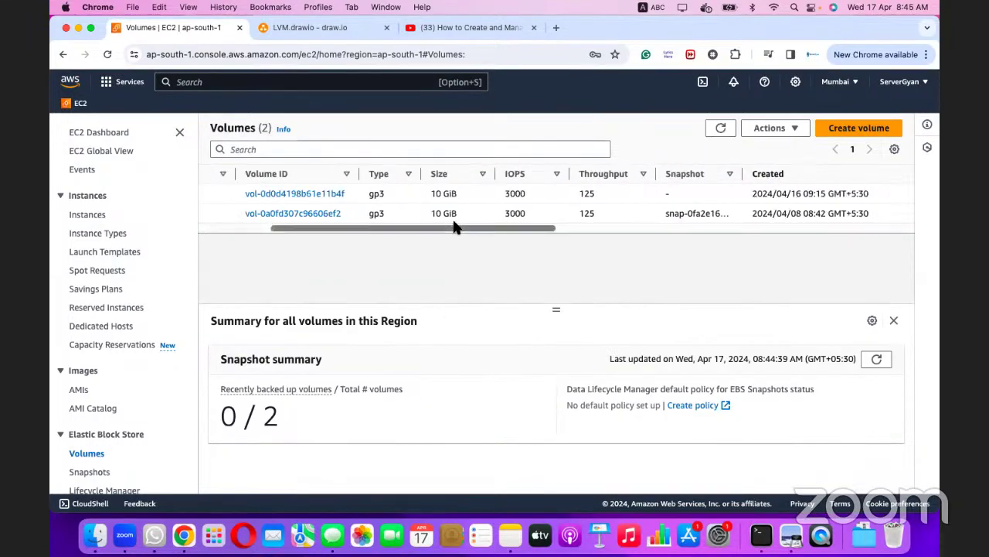
scroll(455, 224, "right", 3)
scroll(457, 225, "left", 8)
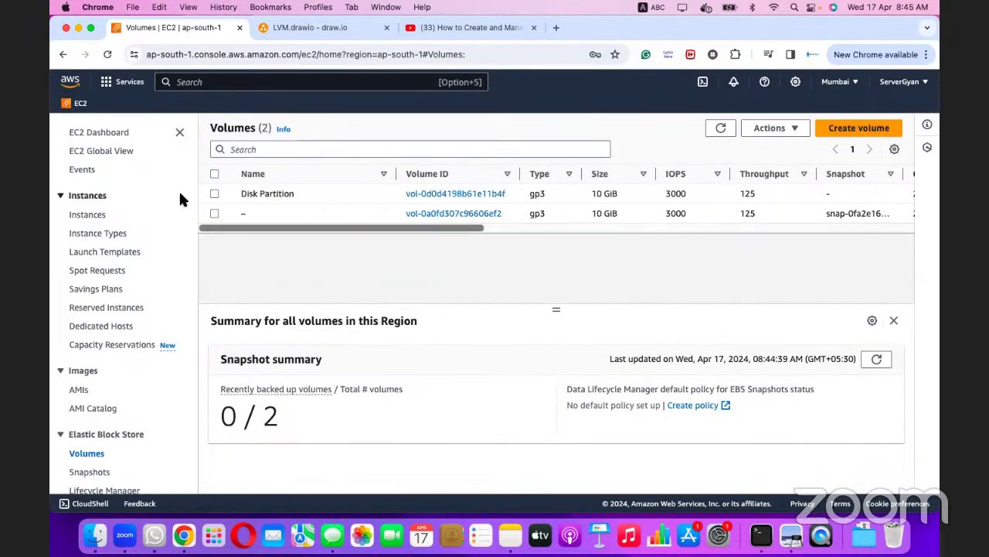
- Delete the Disk Partition volume, confirming with the word "delete"
left_click(215, 193)
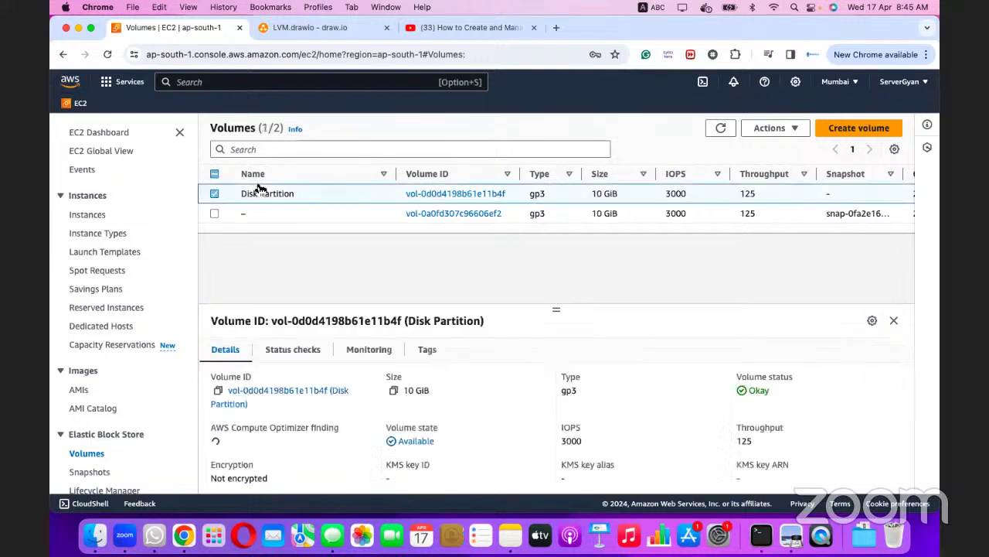
left_click(777, 132)
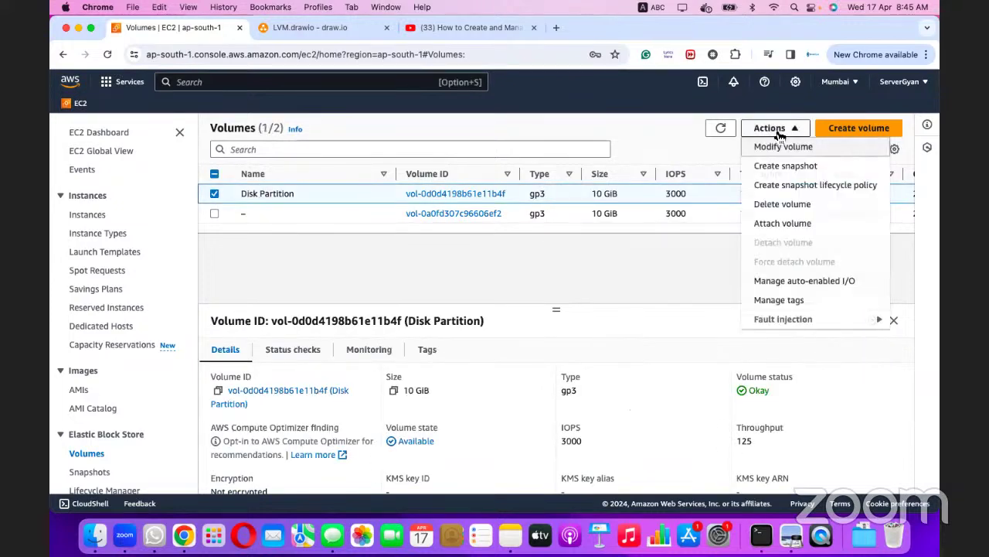
left_click(783, 205)
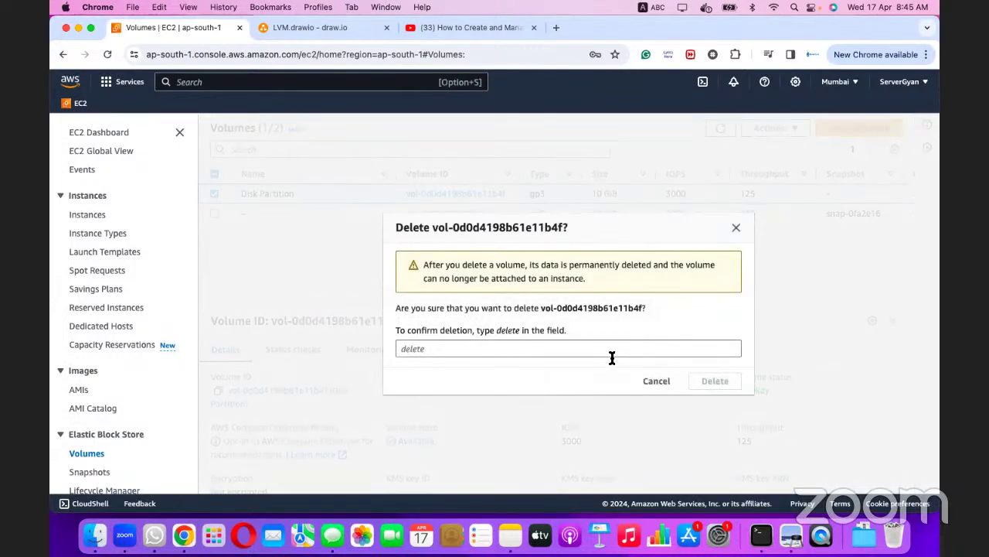
left_click(611, 353)
type("de")
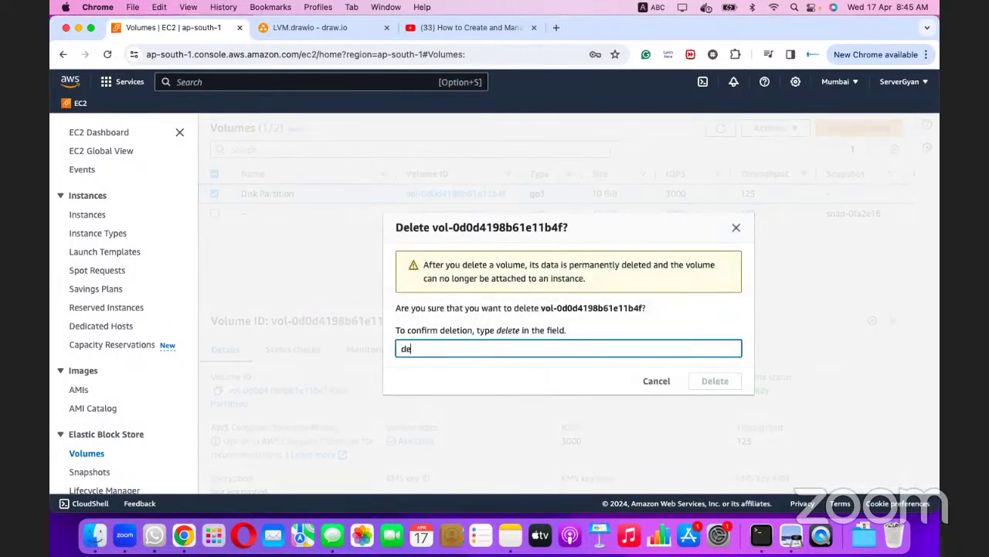
type("lete")
left_click(723, 386)
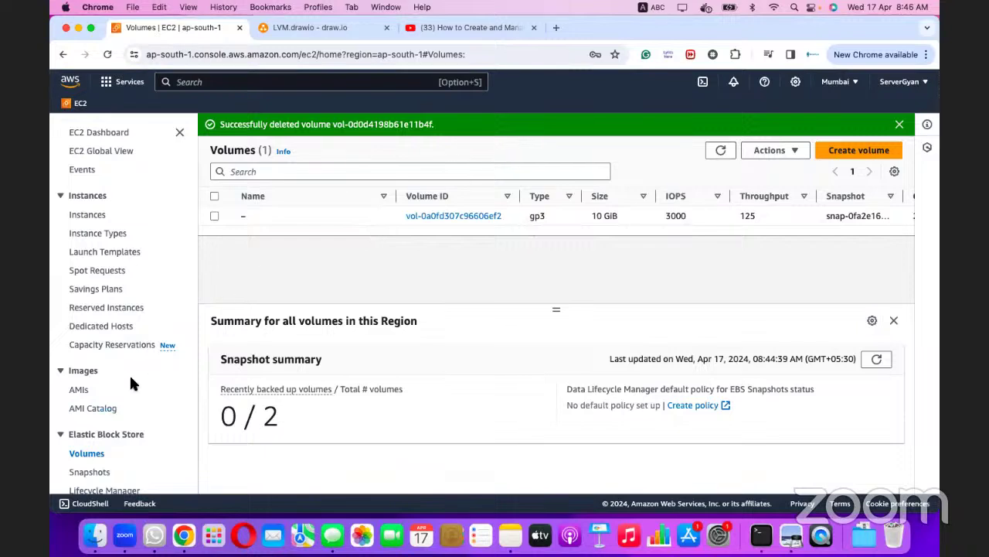
- Check the availability zone of Linux-Box-1 in the instances list and return to the volumes list
left_click(88, 215)
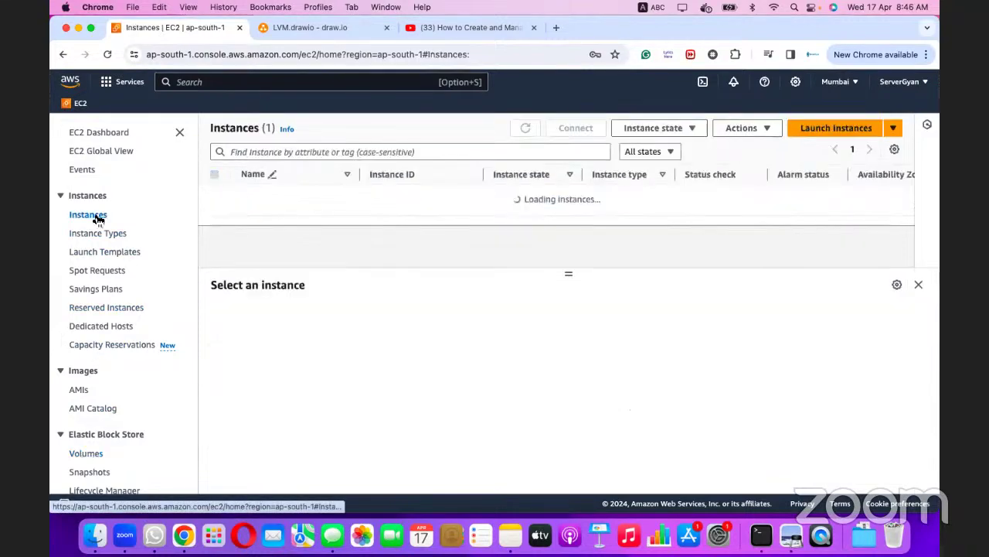
scroll(757, 199, "right", 2)
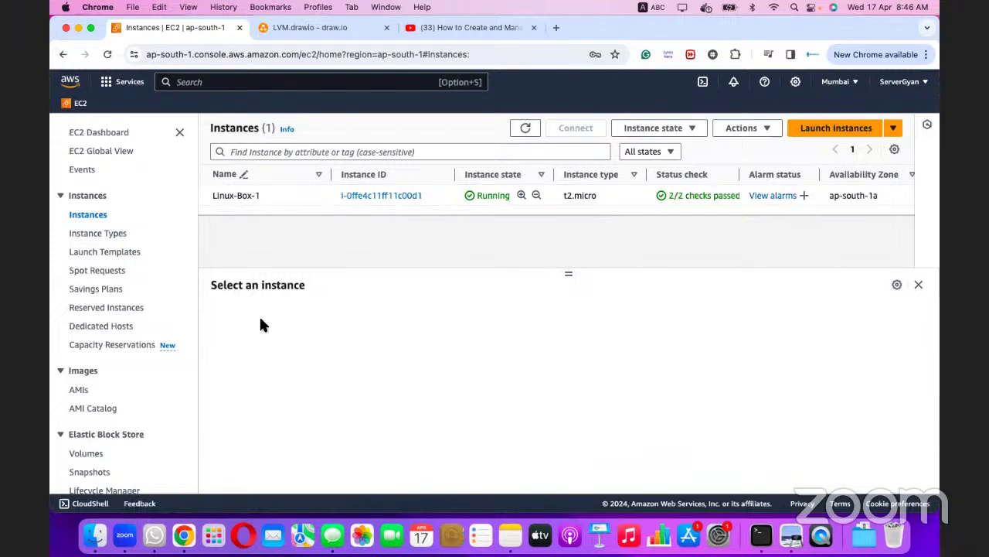
left_click(86, 453)
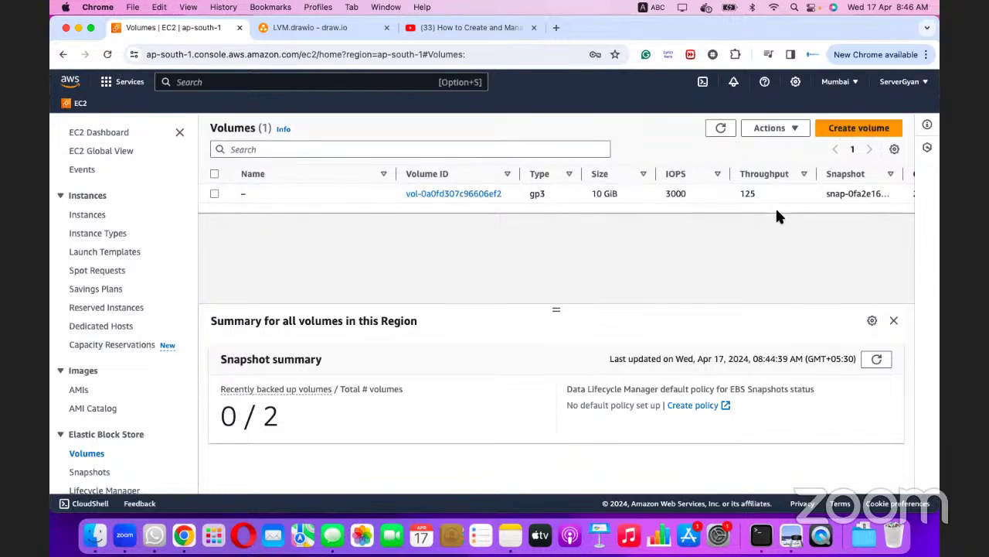
- Create a 10 GiB General Purpose SSD (gp3) volume in ap-south-1a and check its state in the volumes list
left_click(839, 128)
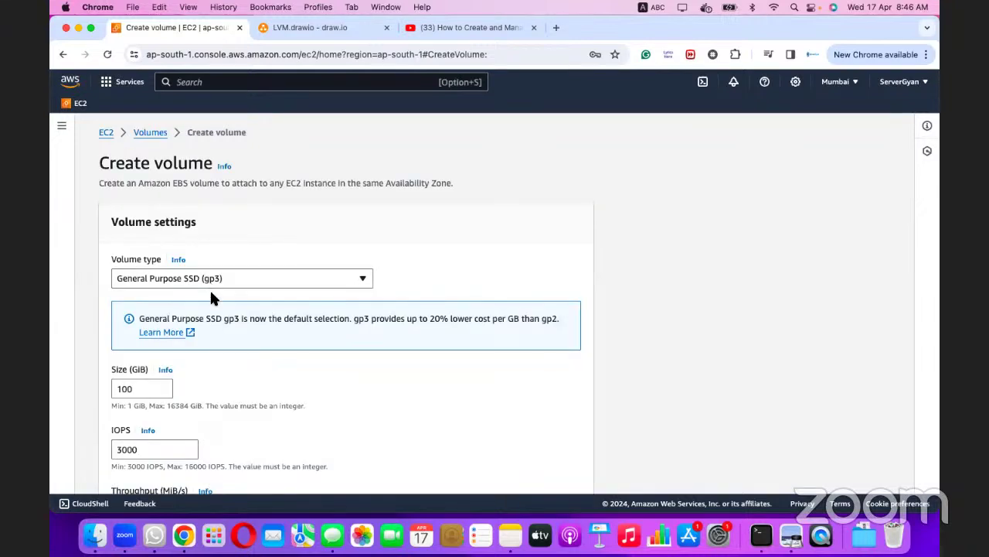
left_click(146, 388)
key("BackSpace")
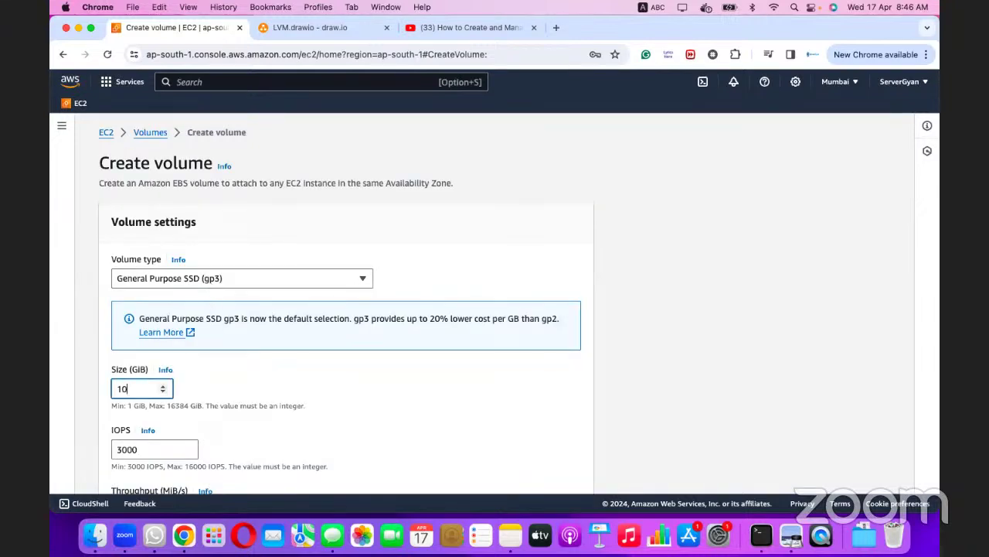
scroll(146, 388, "down", 4)
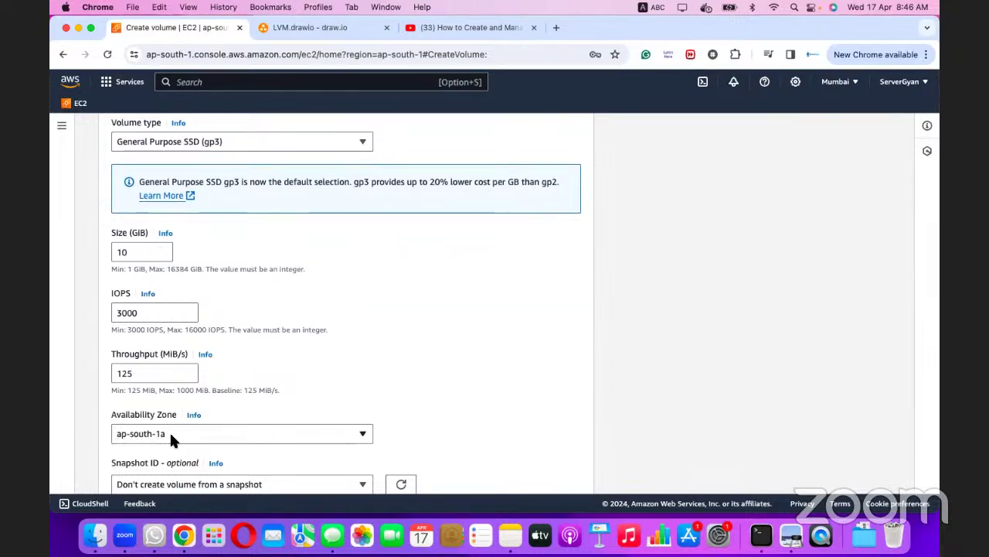
scroll(418, 421, "down", 3)
scroll(418, 425, "down", 9)
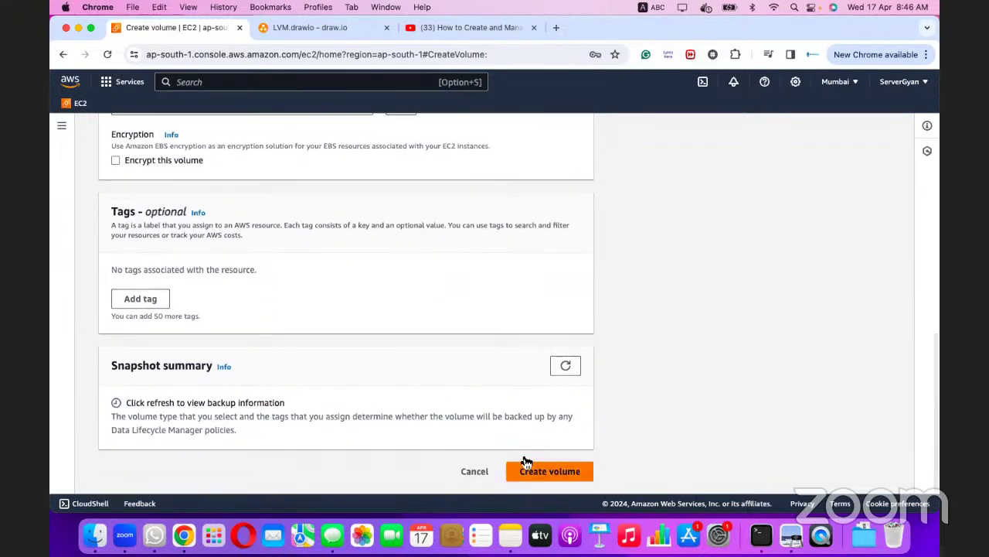
left_click(549, 469)
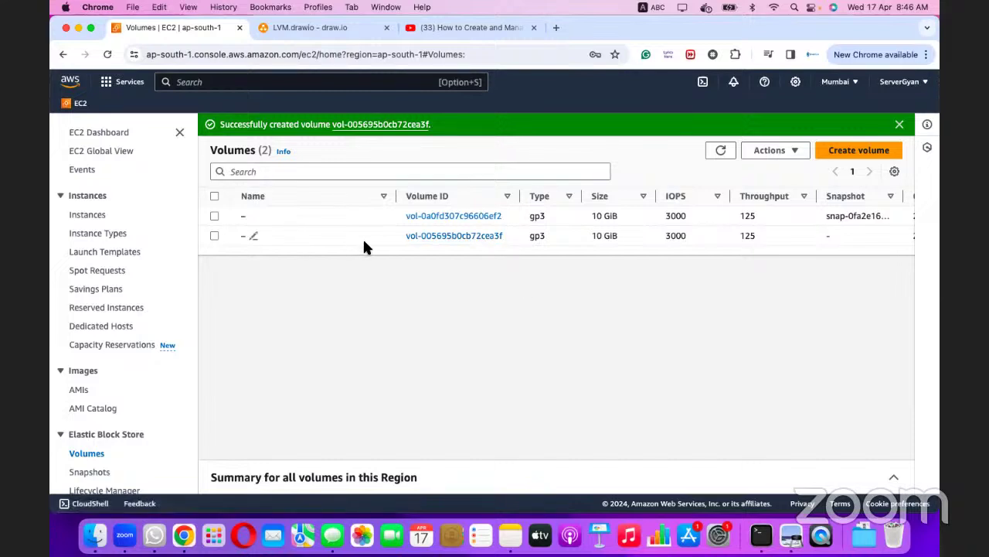
scroll(362, 236, "right", 10)
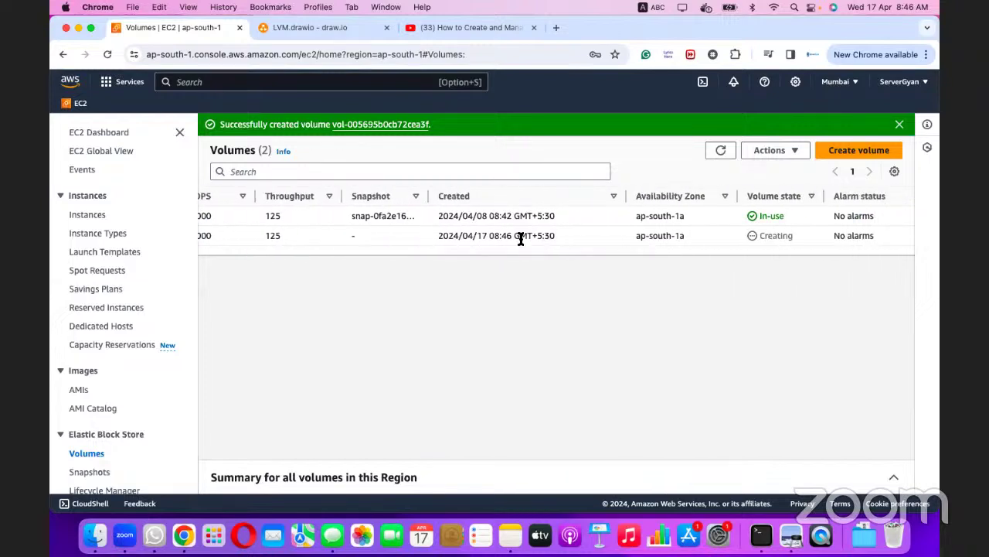
- Refresh the volumes list to update the state of the newly created 10 GiB volume
scroll(518, 236, "left", 10)
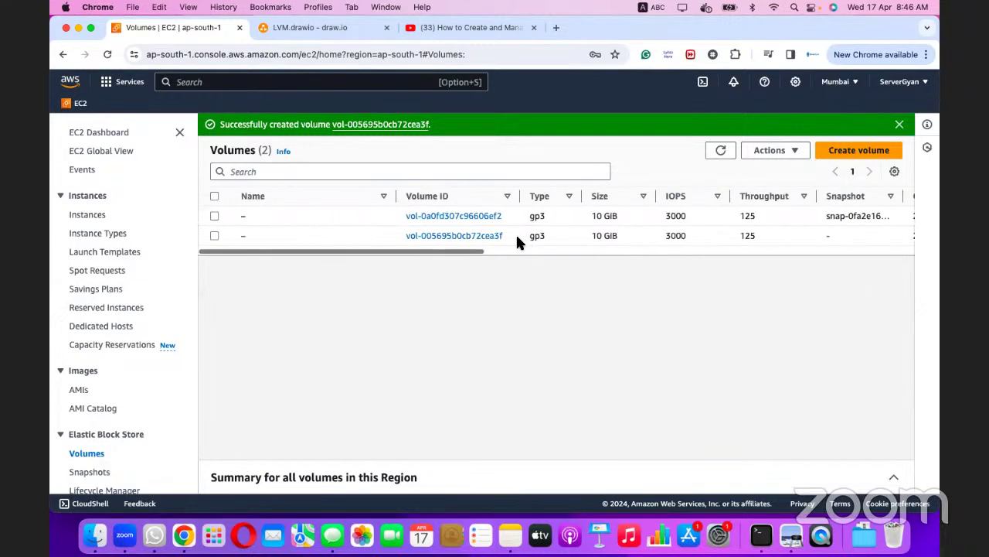
left_click(213, 236)
left_click(798, 152)
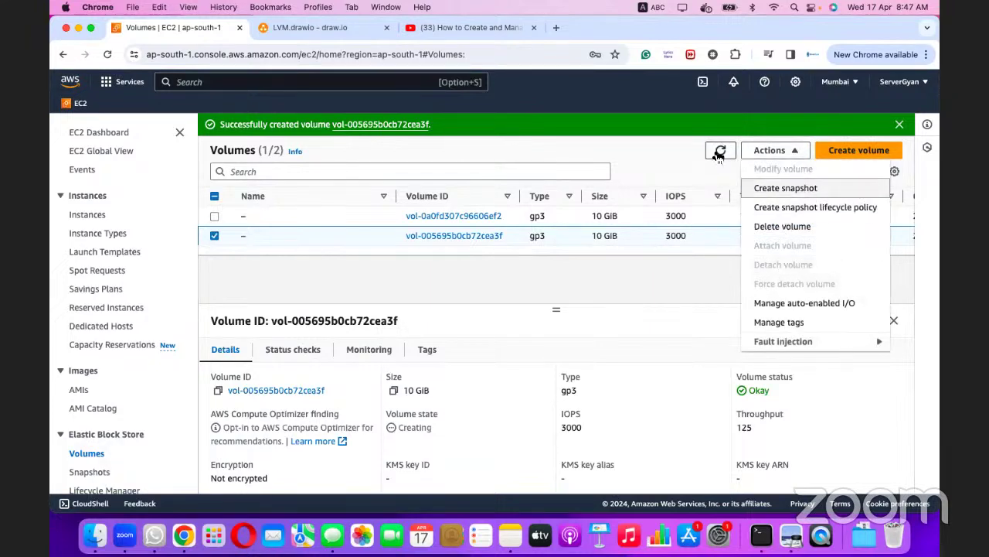
left_click(720, 151)
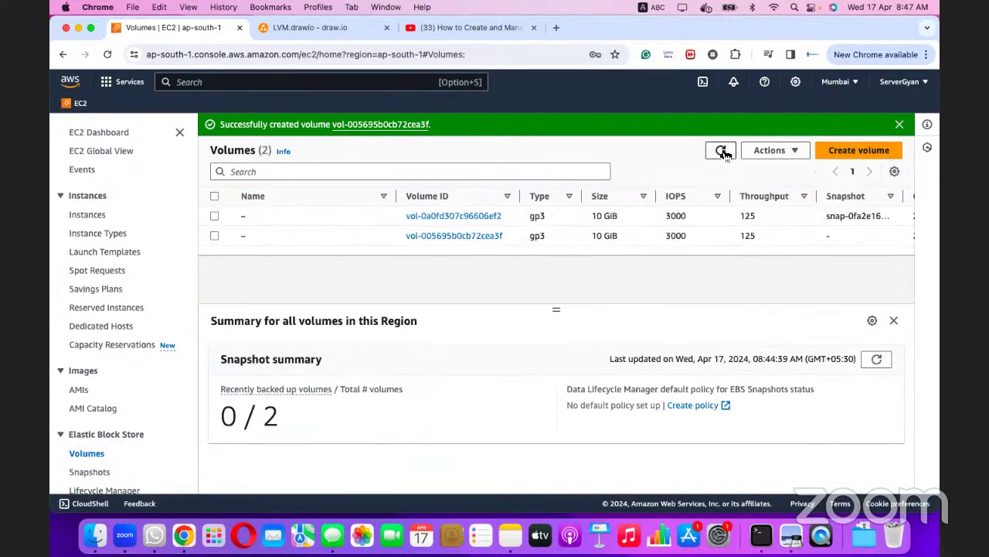
left_click(723, 152)
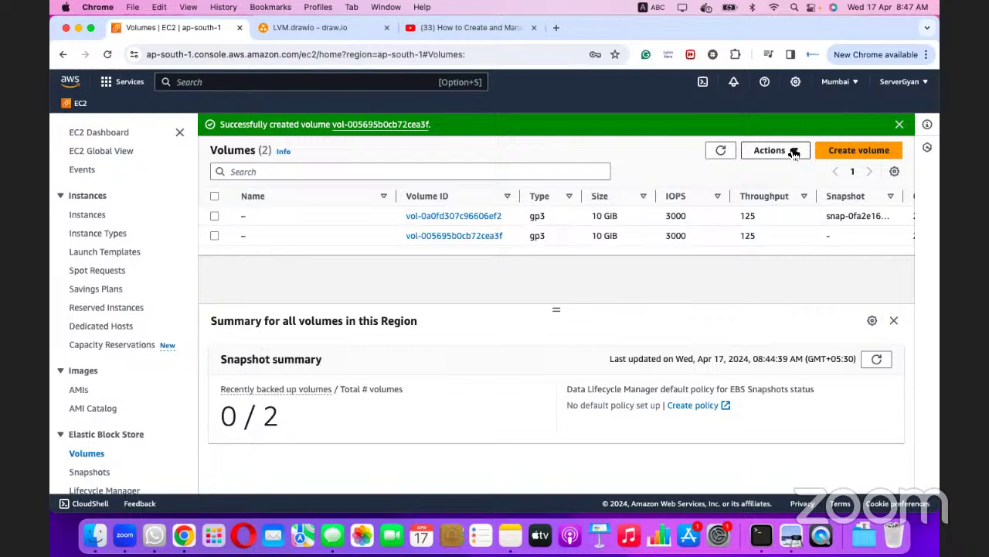
- Attach the new 10 GiB volume to instance Linux-Box-1 with the device name /dev/sdb
left_click(214, 235)
left_click(769, 152)
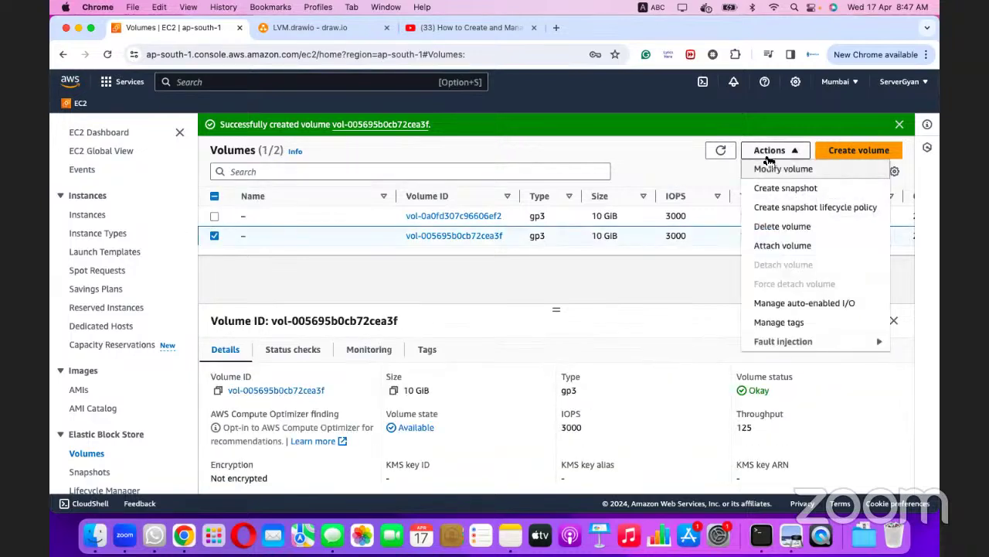
left_click(777, 247)
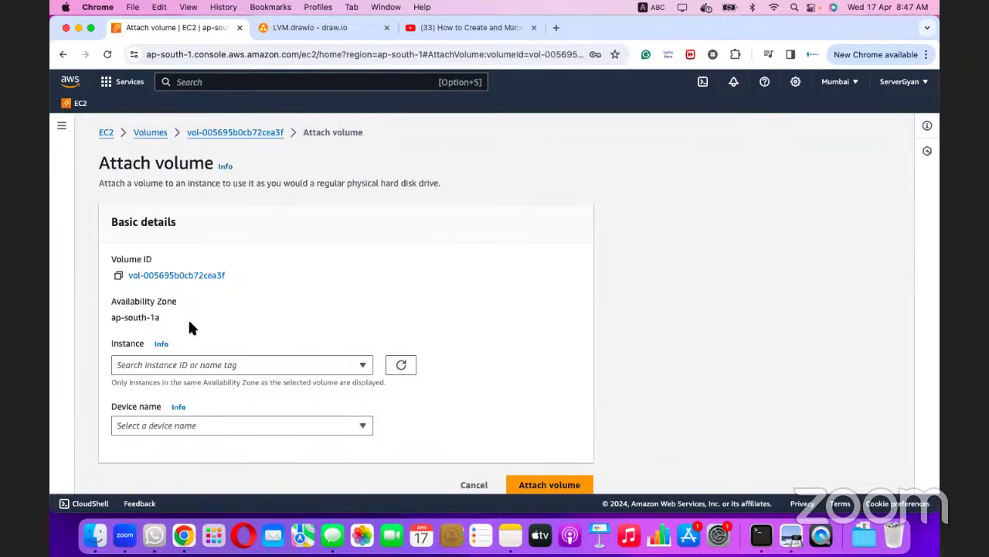
left_click(188, 366)
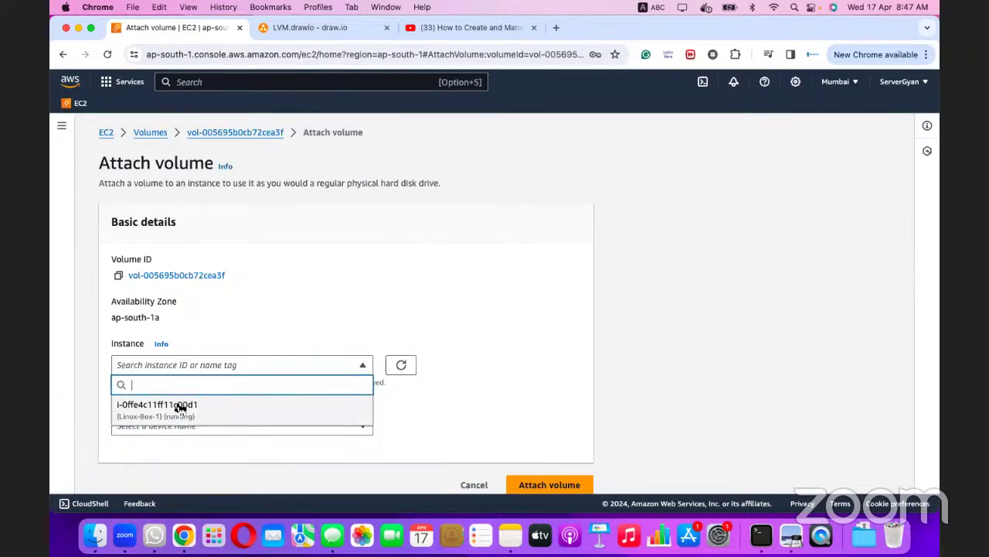
left_click(183, 405)
left_click(235, 426)
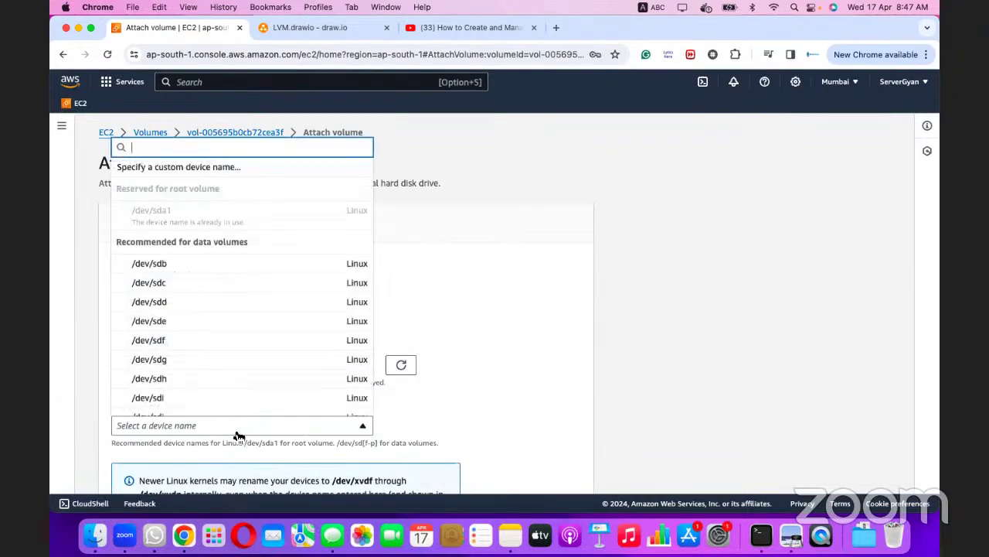
left_click(198, 267)
scroll(514, 324, "down", 2)
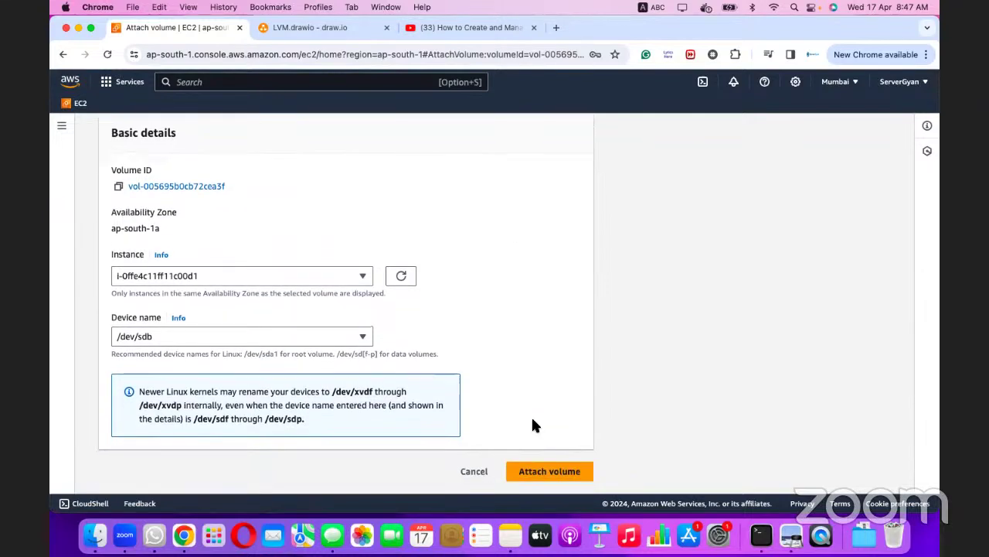
left_click(551, 474)
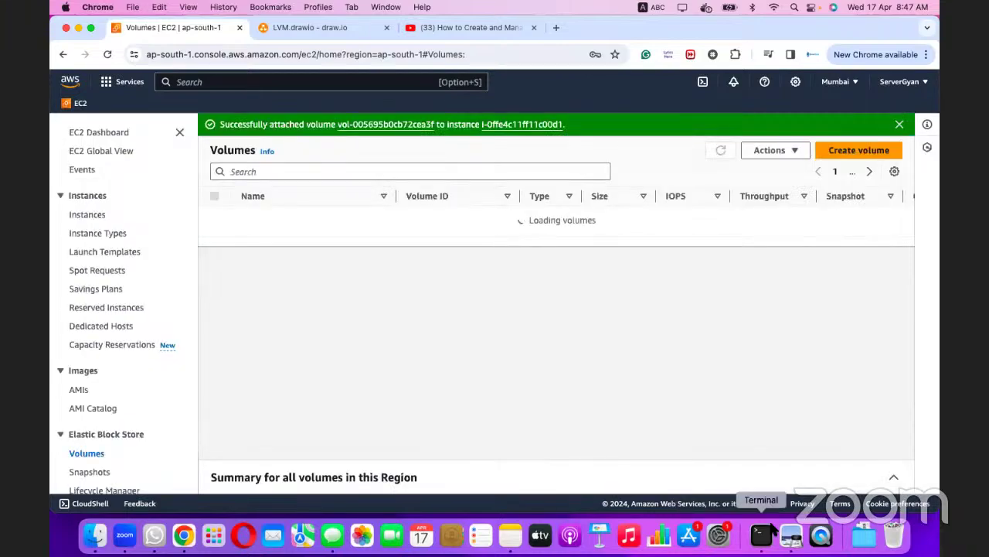
- Switch to Terminal and display the kernel messages on Linux-Box-1 with dmesg
left_click(773, 527)
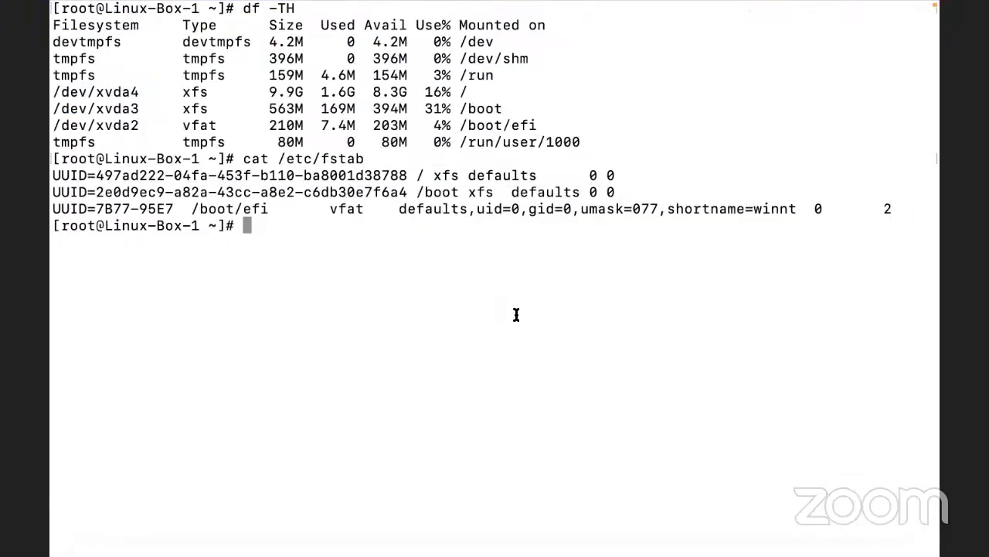
type("dmesg")
key("Return")
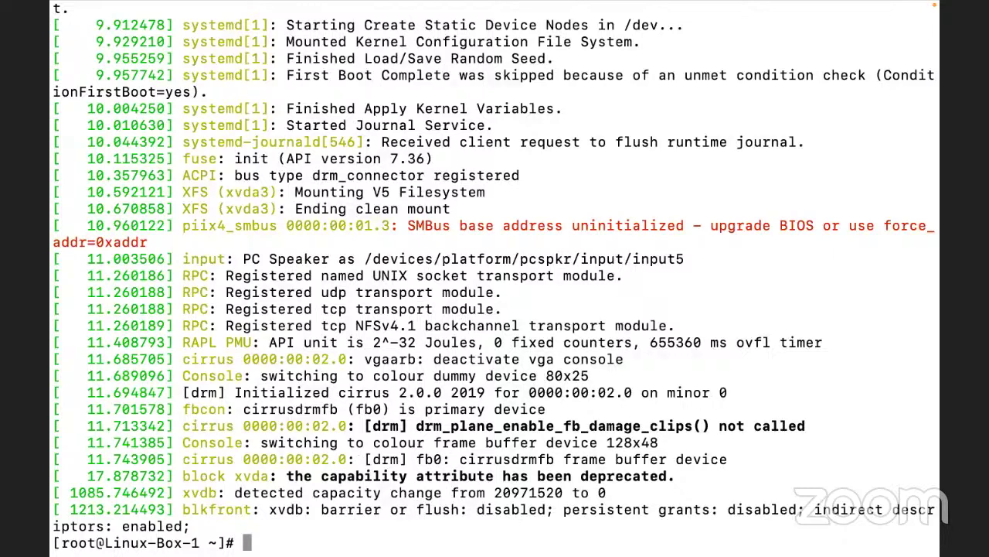
- Clear the screen, list the block devices with lsblk, and check their file system identifiers with blkid
key("ctrl+l")
type("lsblk")
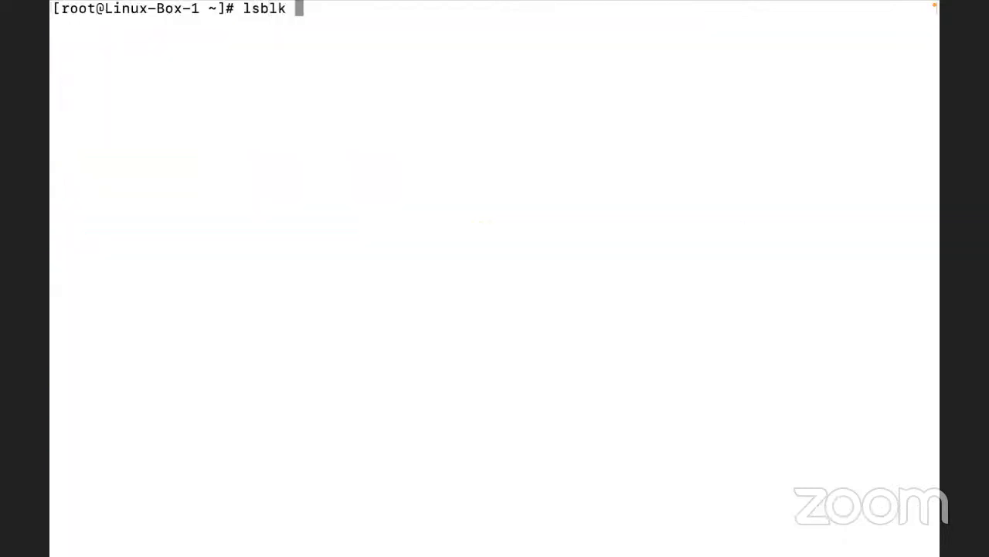
key("Return")
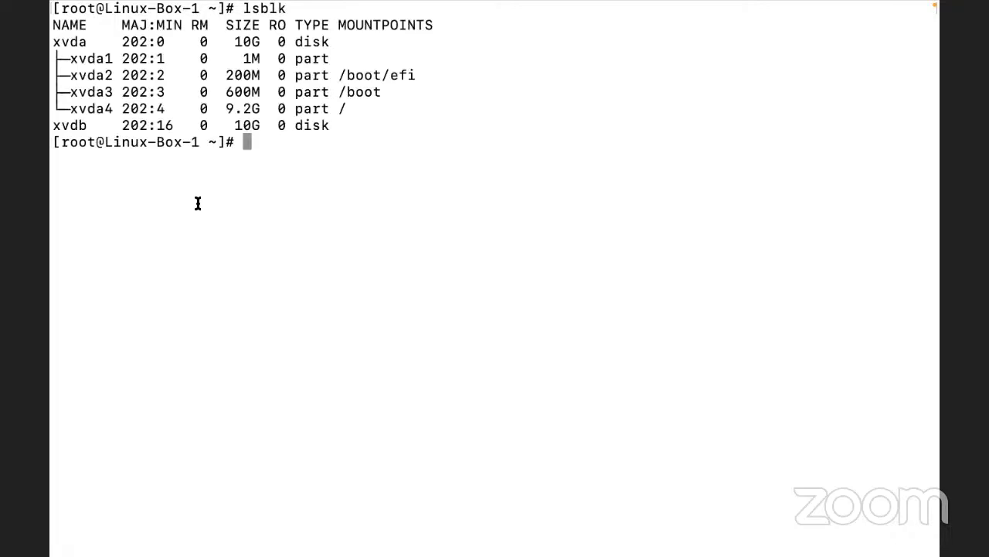
double_click(69, 126)
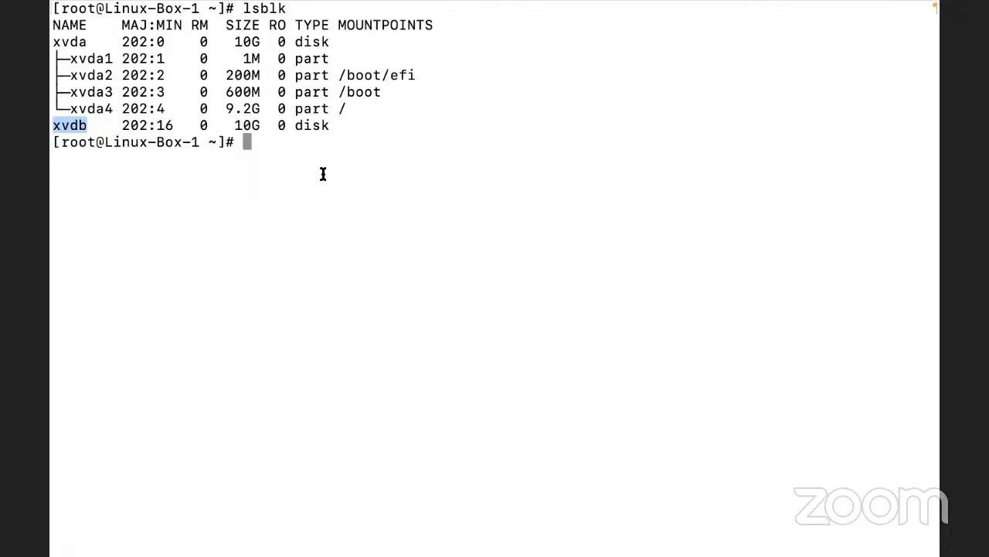
type("blkid")
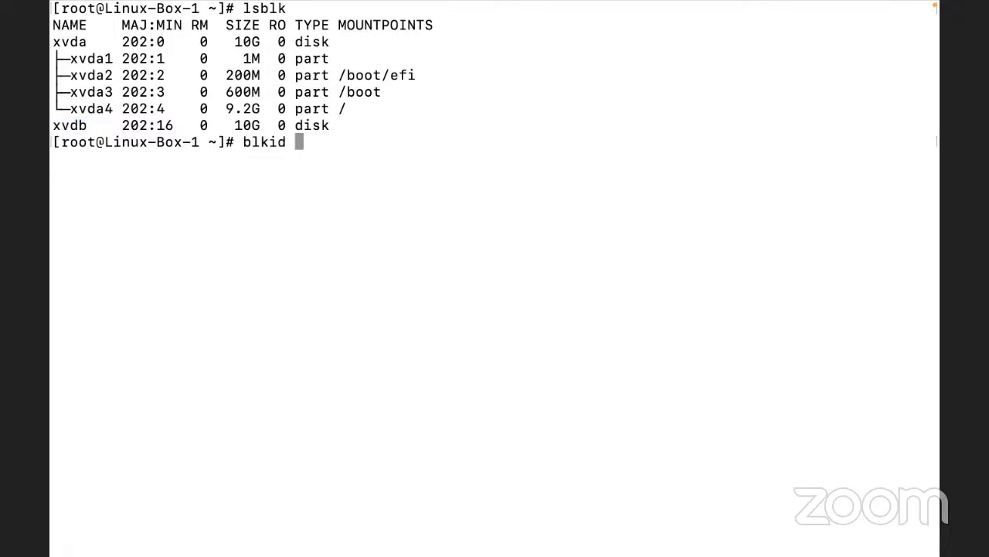
key("Return")
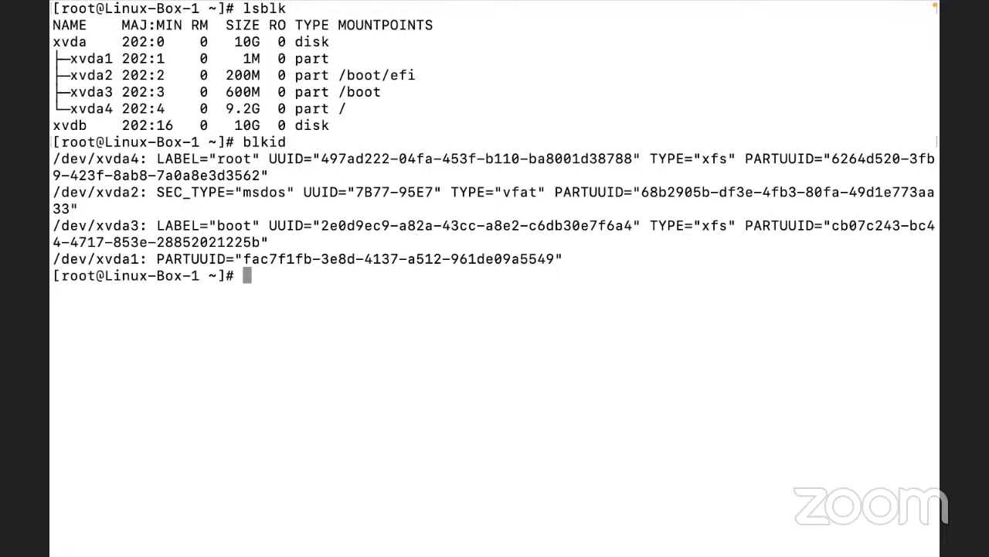
- On a cleared screen, enter the comment line #PV#VG#LV#Formatting#Mount outlining the LVM stages
key("ctrl+l")
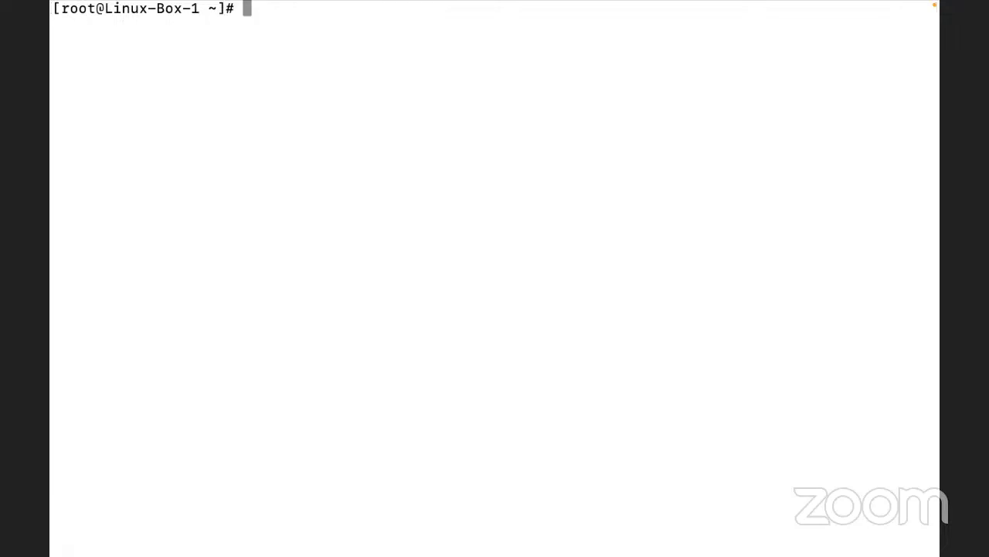
type("#PV#G")
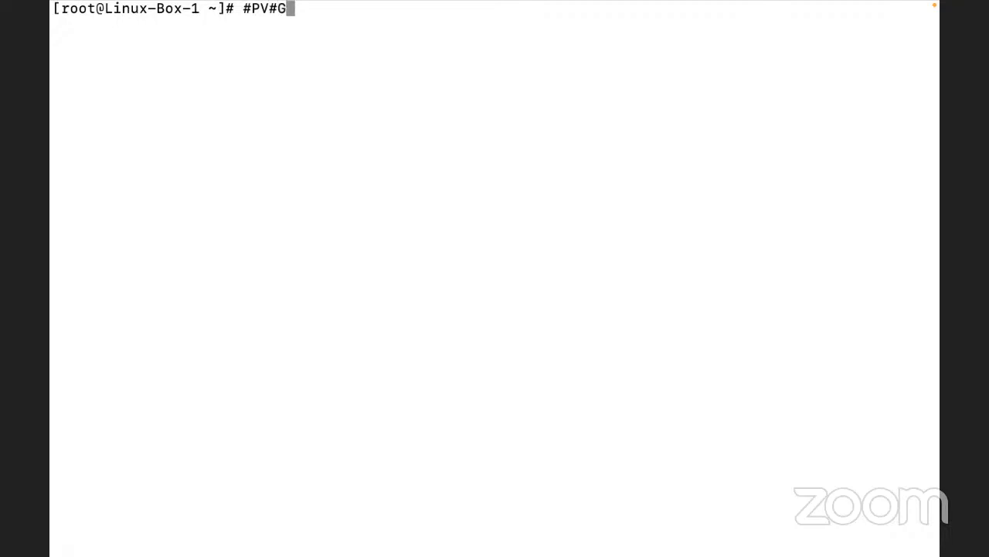
type("V")
key("BackSpace")
key("BackSpace")
type("VG#LV")
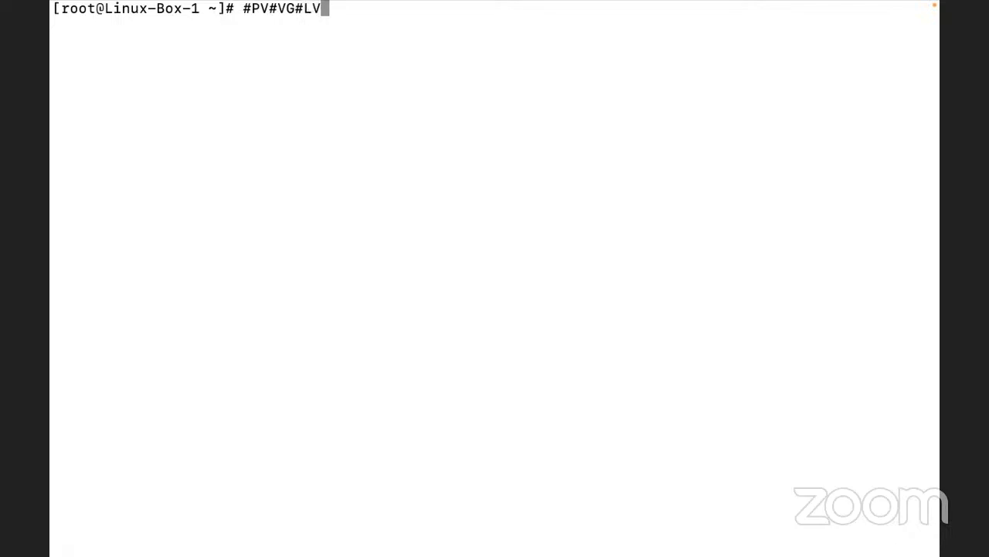
type("#Formattin")
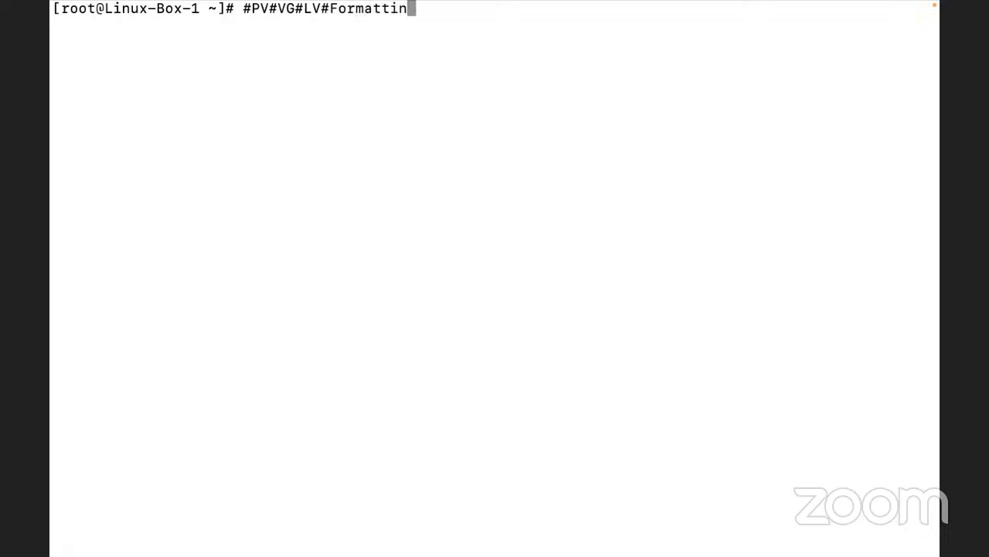
type("g#Mount")
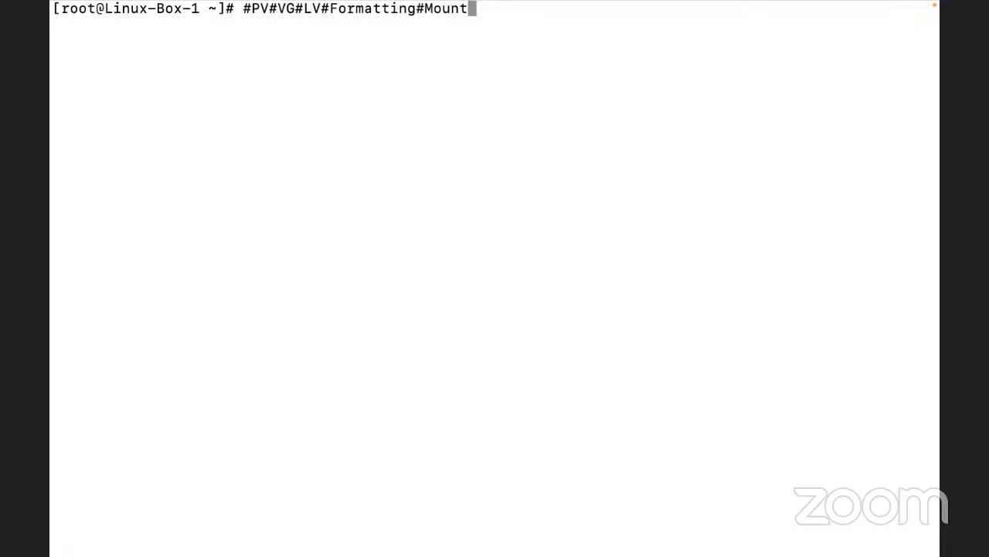
key("Return")
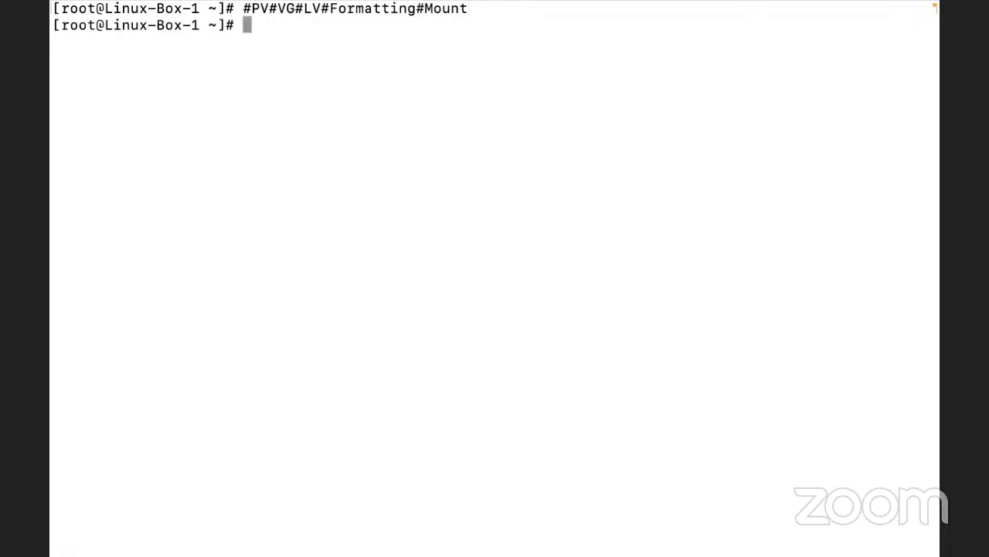
- Try running pvcreate without arguments, and install the LVM packages with dnf install lvm* -y
type("pvcreate")
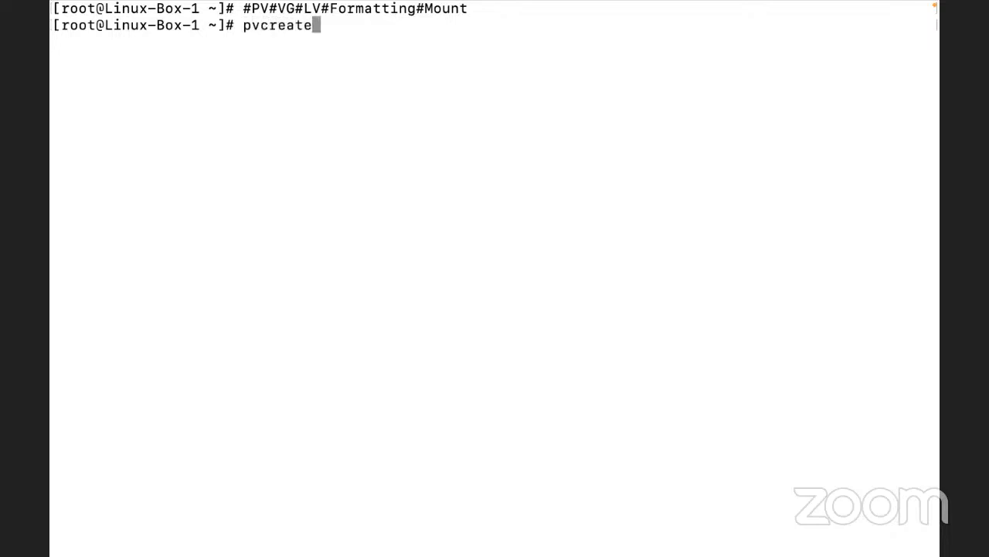
key("Return")
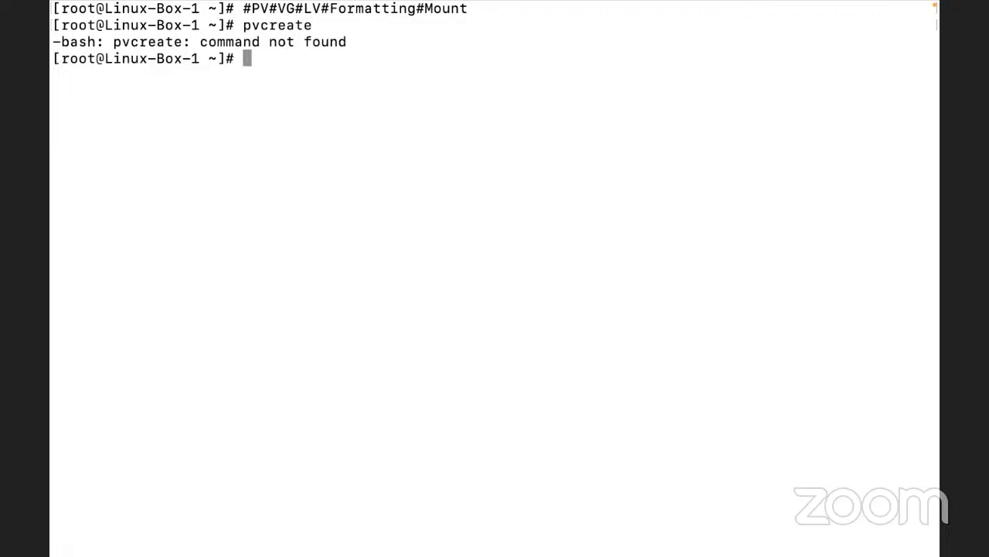
type("dnf insta")
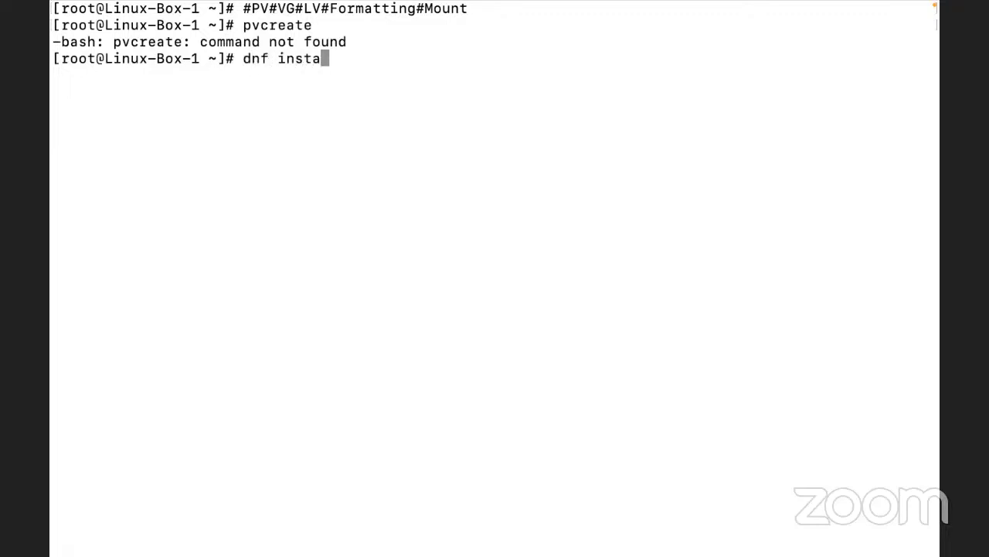
type("ll lvm* -y")
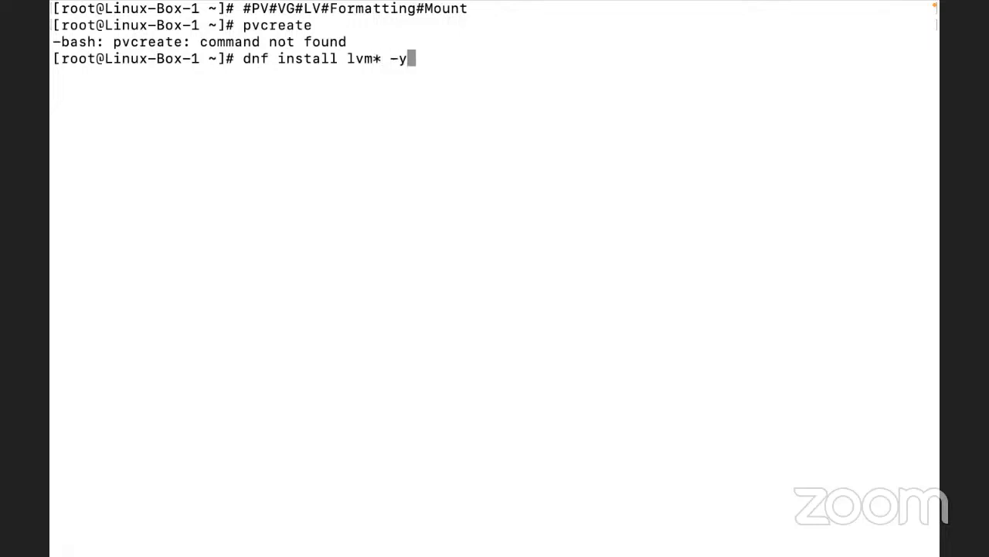
key("Return")
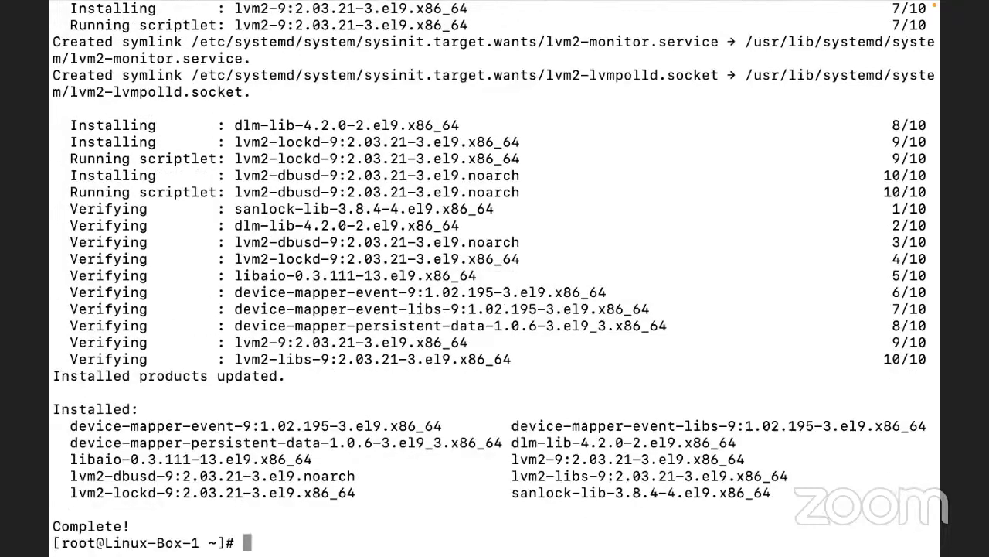
- On a cleared screen, enter pvcreate /dev/xvdb as a commented-out command and list existing physical volumes with pvs
key("ctrl+l")
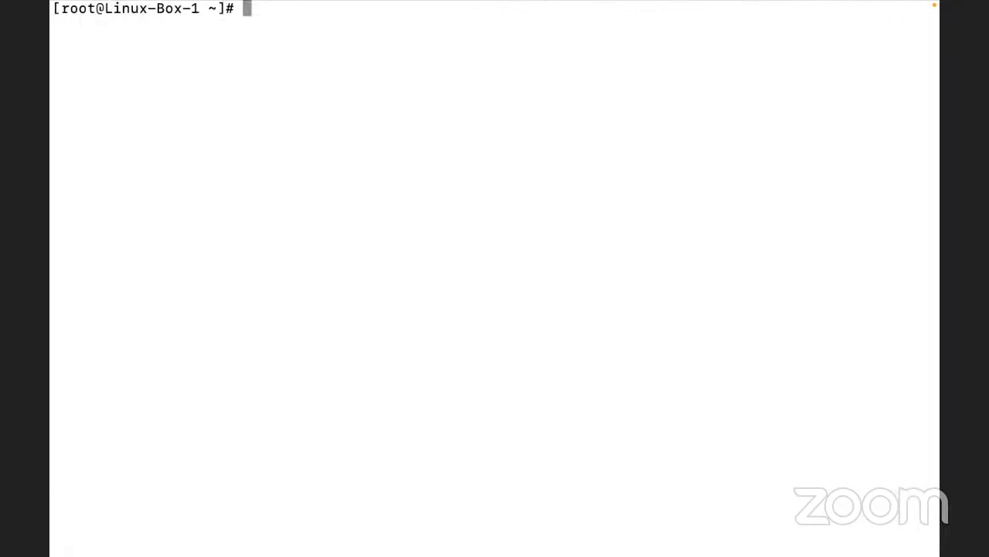
type("pvcreate")
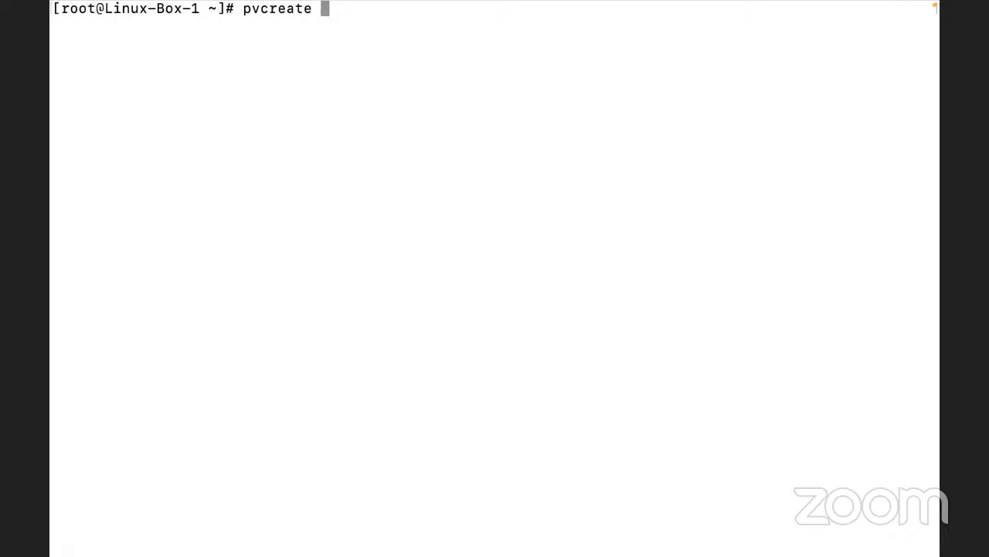
type("/dev/")
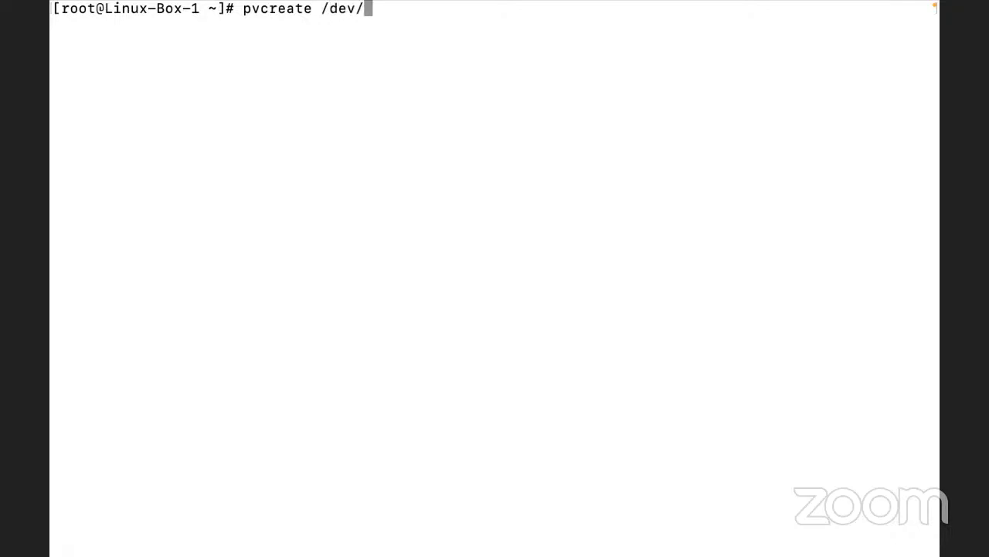
type("s")
key("BackSpace")
type("xvdb")
key("ctrl+a")
type("#")
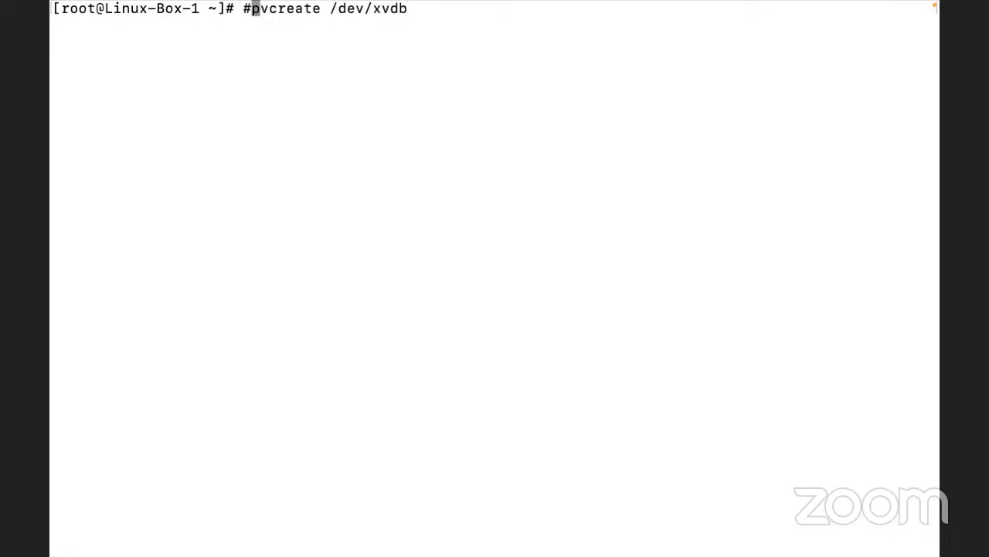
key("Return")
type("pvs")
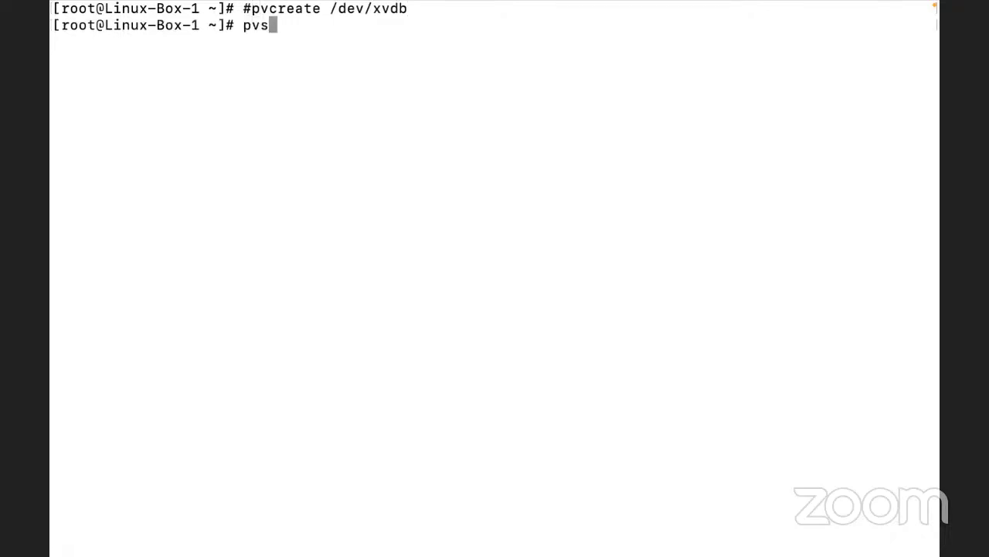
key("Return")
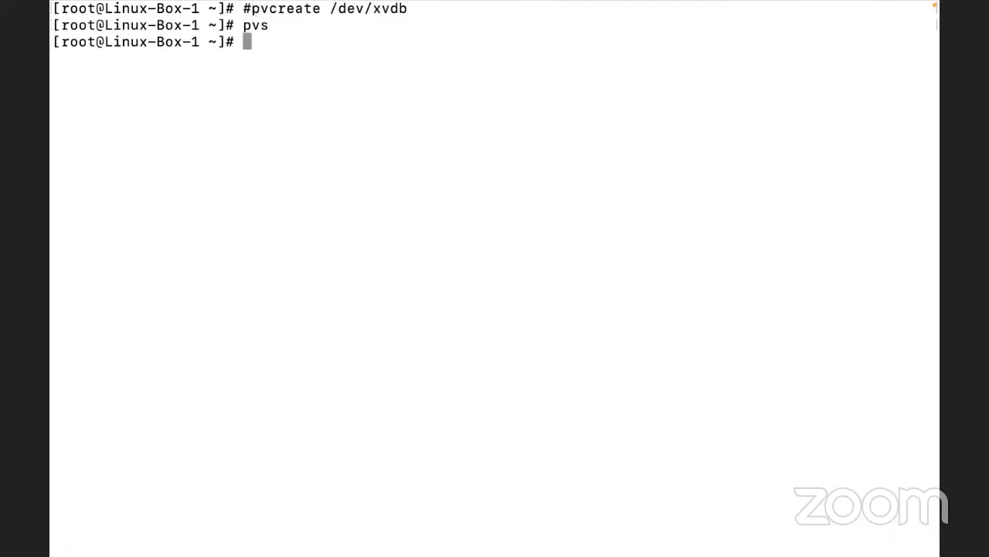
- Initialize /dev/xvdb as an LVM physical volume by running the earlier commented-out pvcreate command without its leading #
key("Up")
key("Up")
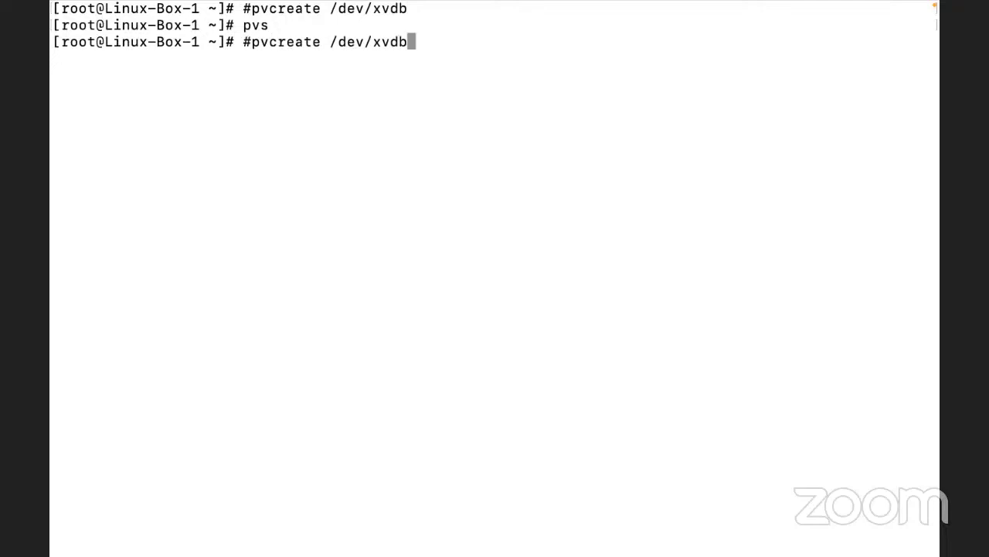
key("ctrl+a")
key("Right")
key("BackSpace")
key("Return")
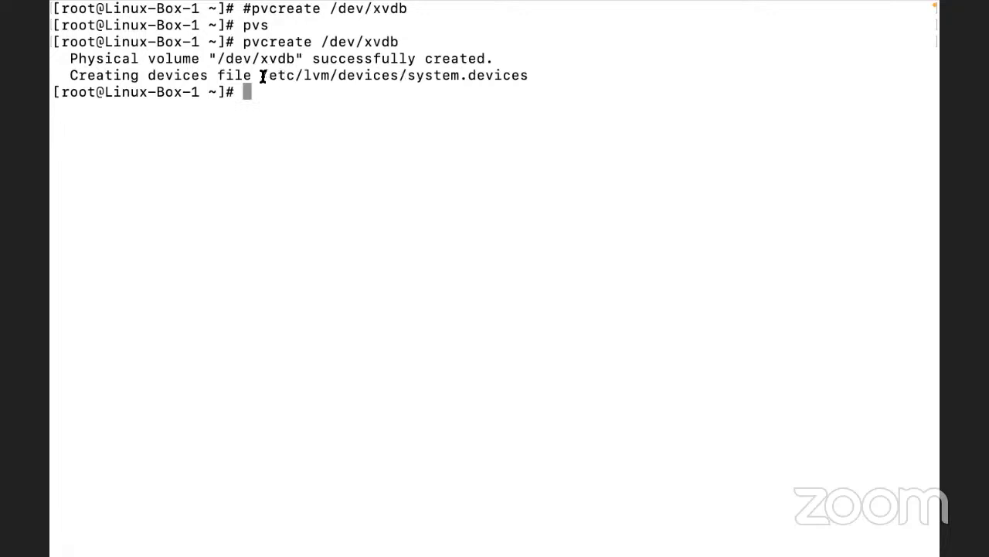
- View the LVM devices file /etc/lvm/devices/system.devices in vim and quit without saving
left_click_drag(260, 75, 543, 74)
key("super+c")
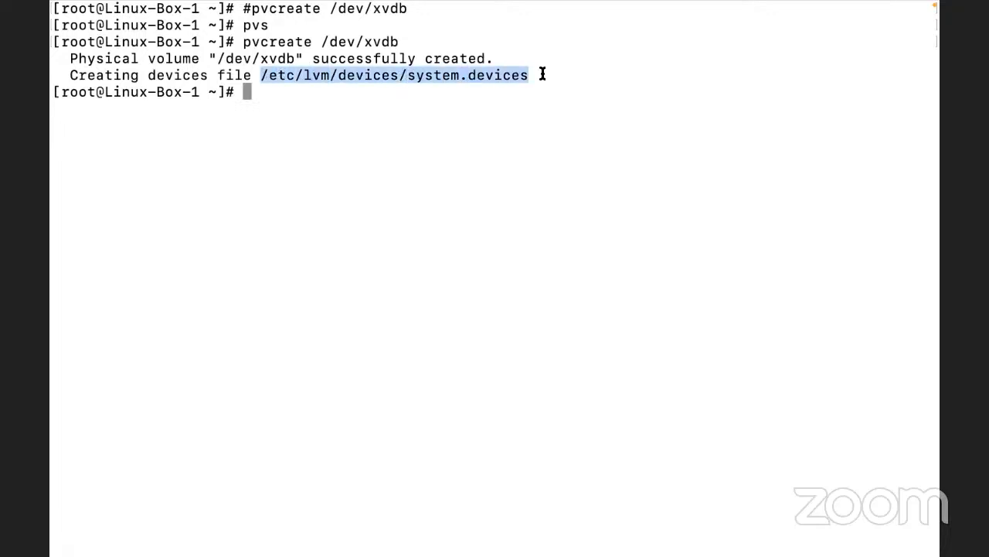
type("vim")
key("super+v")
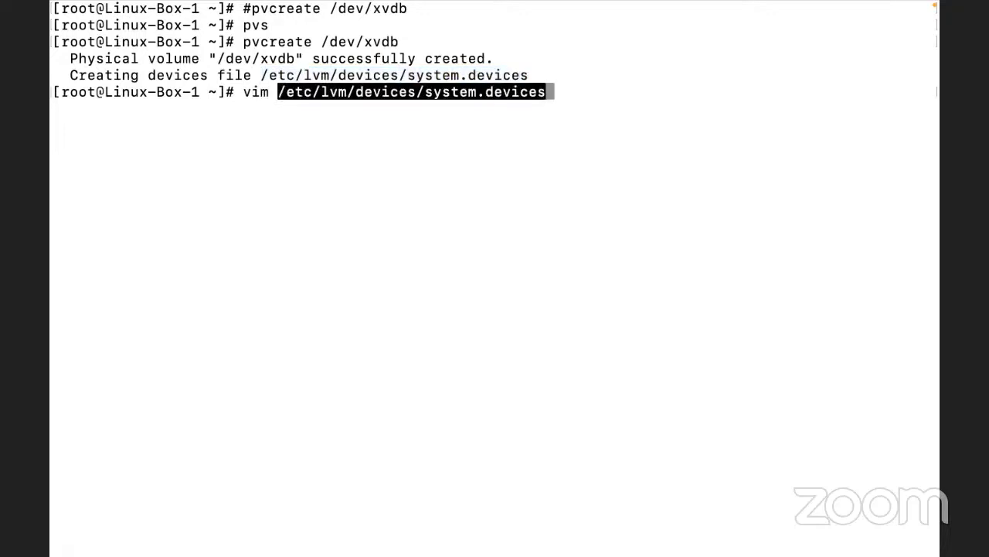
key("Return")
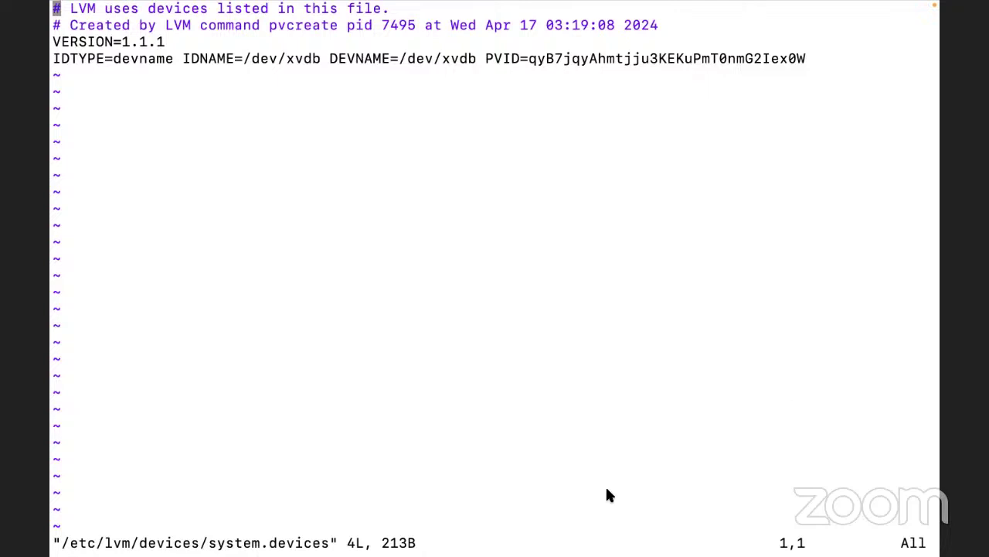
type(":q!")
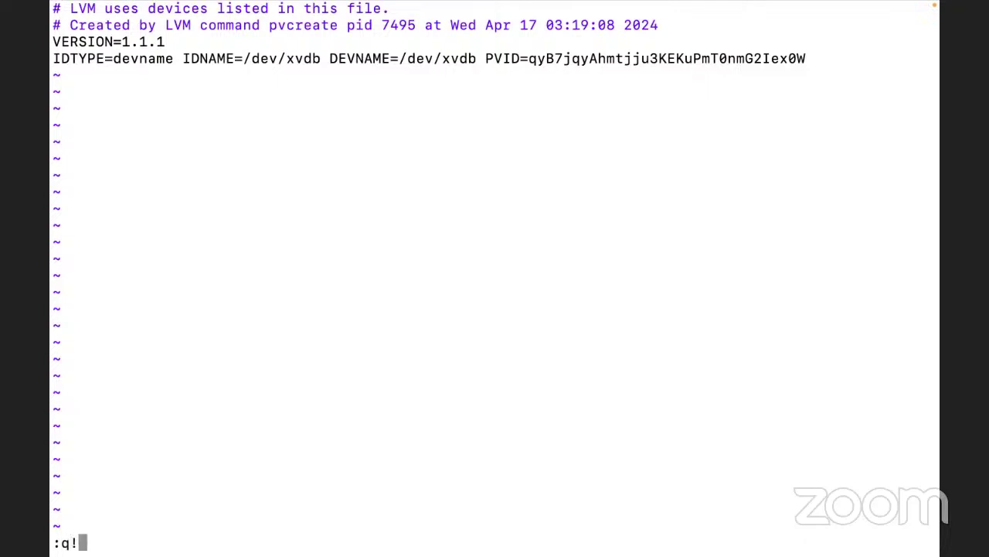
key("Return")
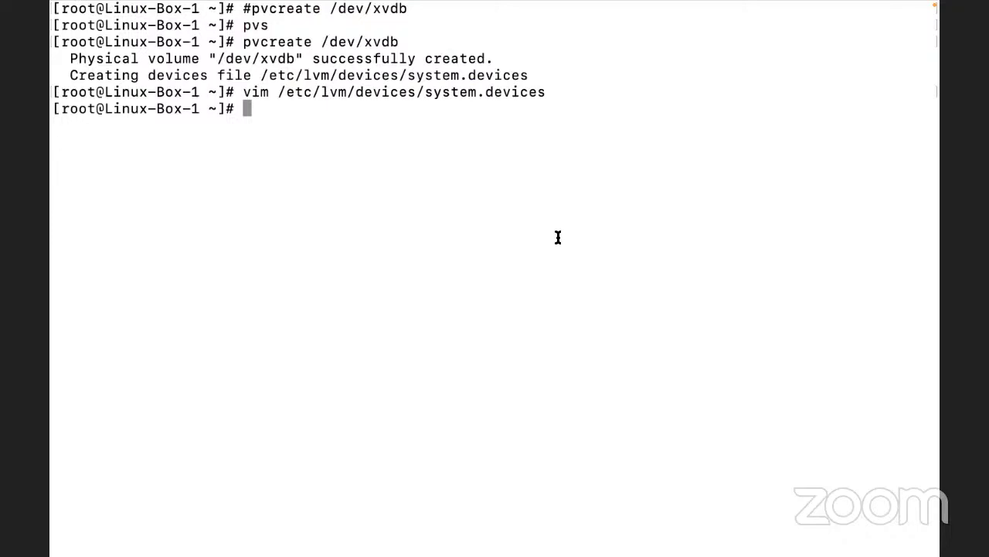
- Show the physical volume's details with pvdisplay and examine its name, volume group, size, allocatable state, PE size and Total PE
type("pvdisplay")
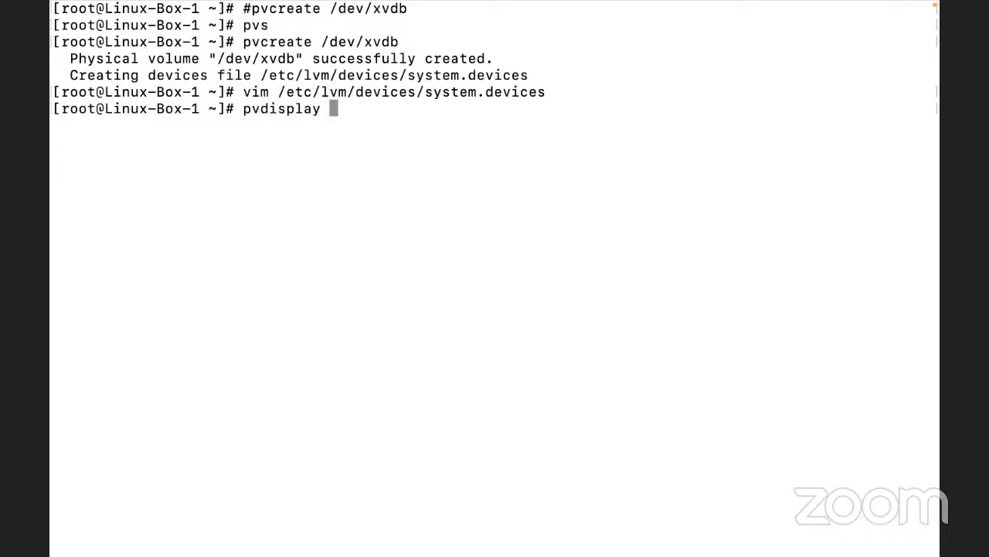
key("Return")
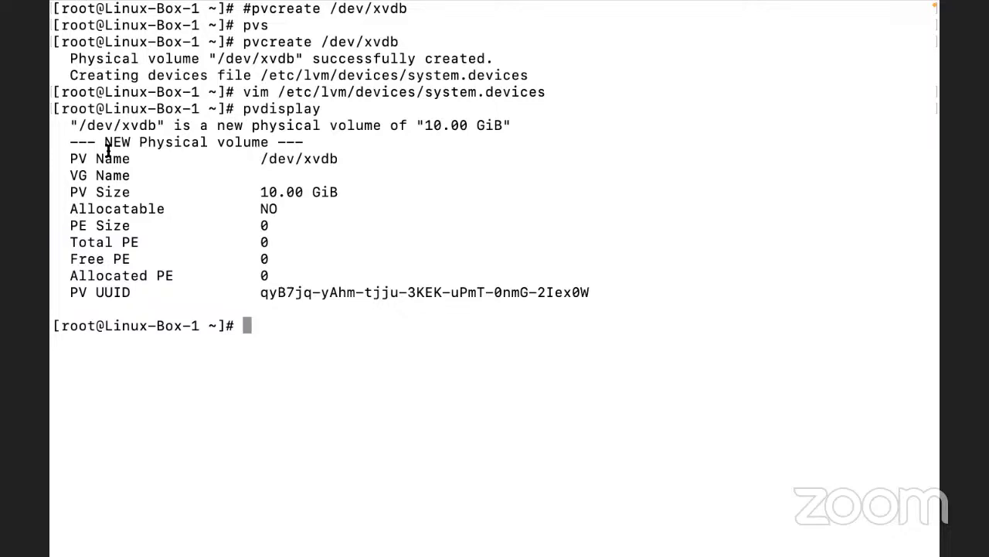
left_click_drag(65, 157, 129, 158)
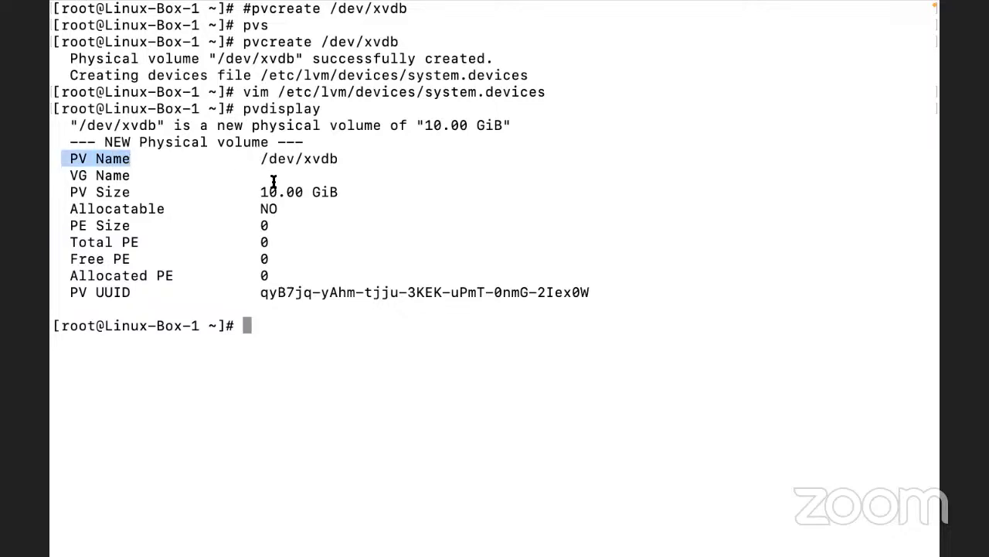
left_click_drag(262, 158, 337, 158)
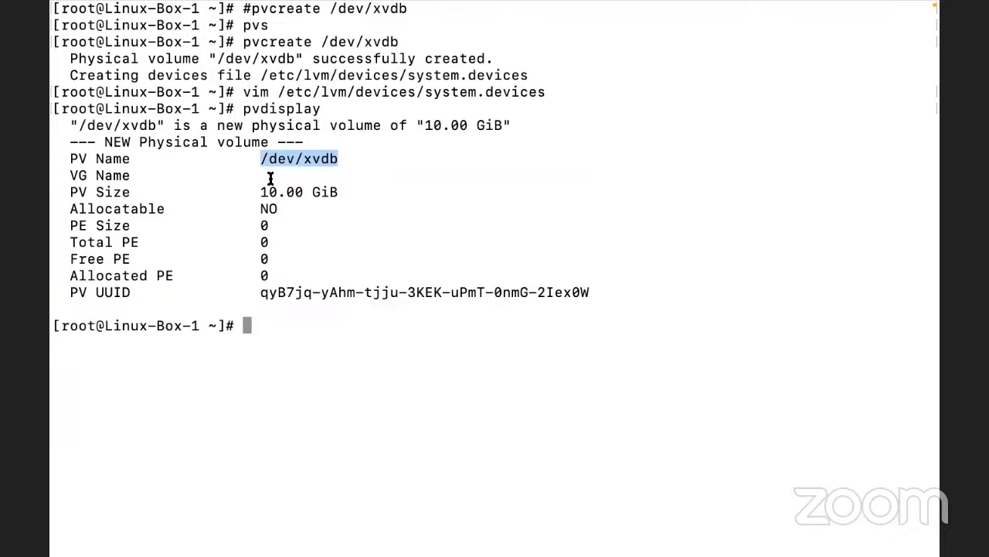
left_click_drag(270, 177, 334, 178)
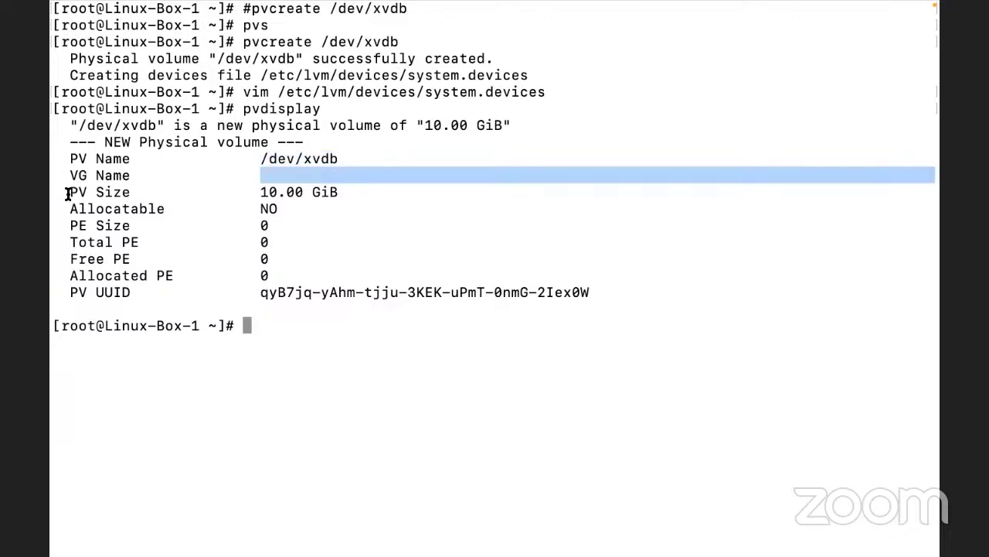
left_click_drag(69, 192, 344, 192)
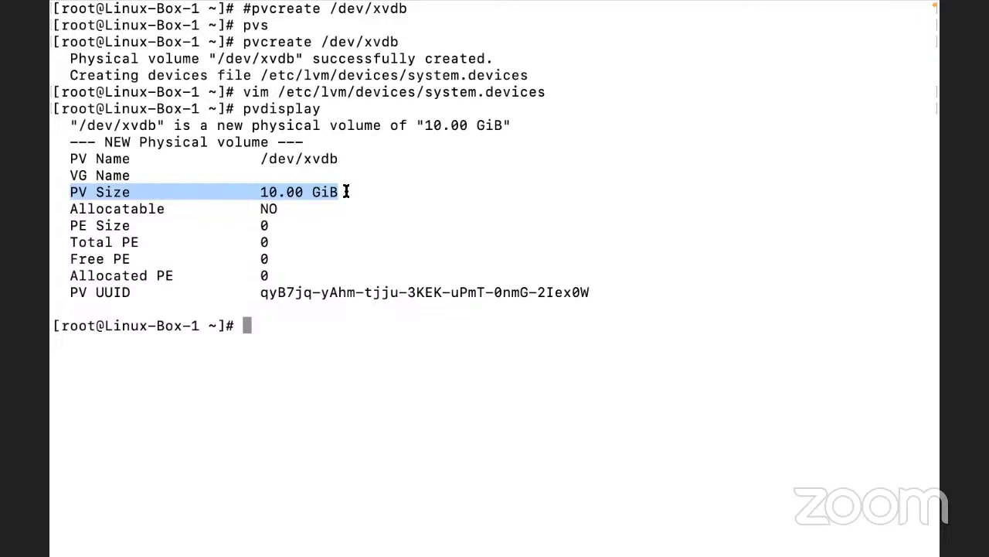
left_click_drag(68, 205, 278, 205)
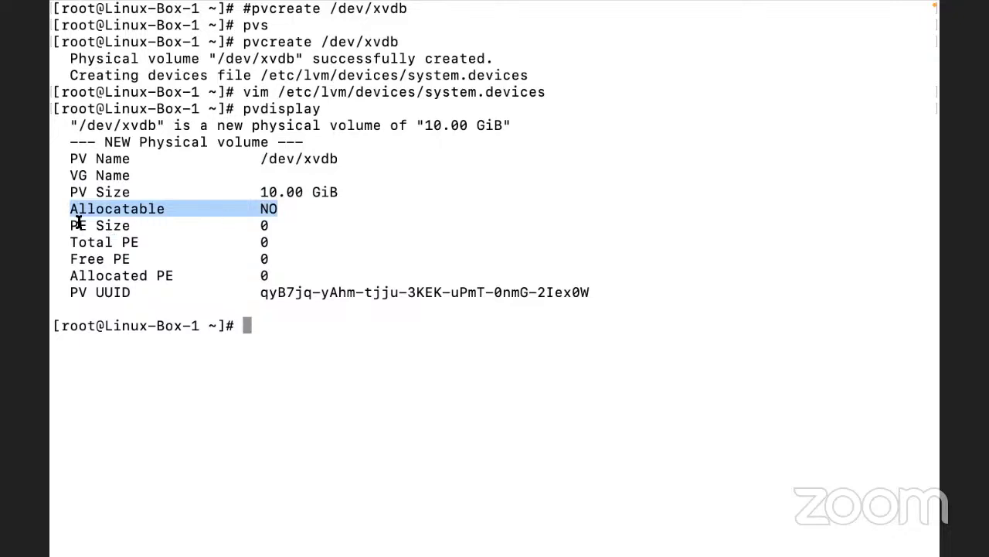
left_click_drag(69, 226, 295, 225)
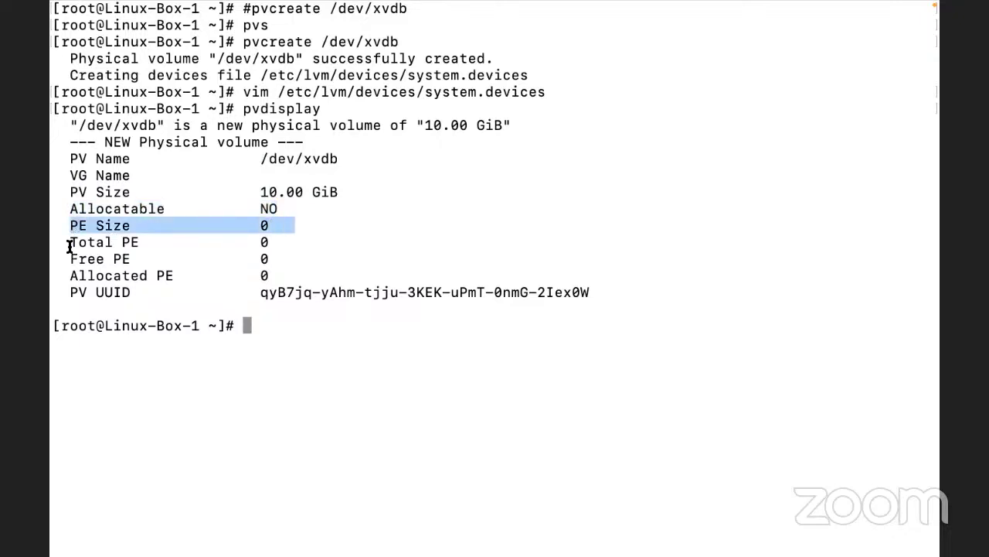
left_click_drag(68, 245, 298, 245)
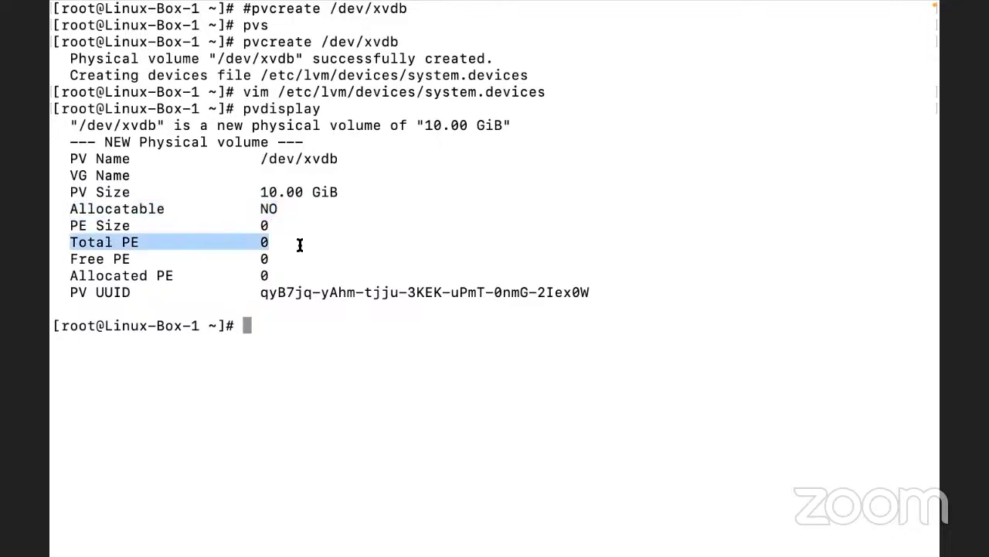
double_click(123, 242)
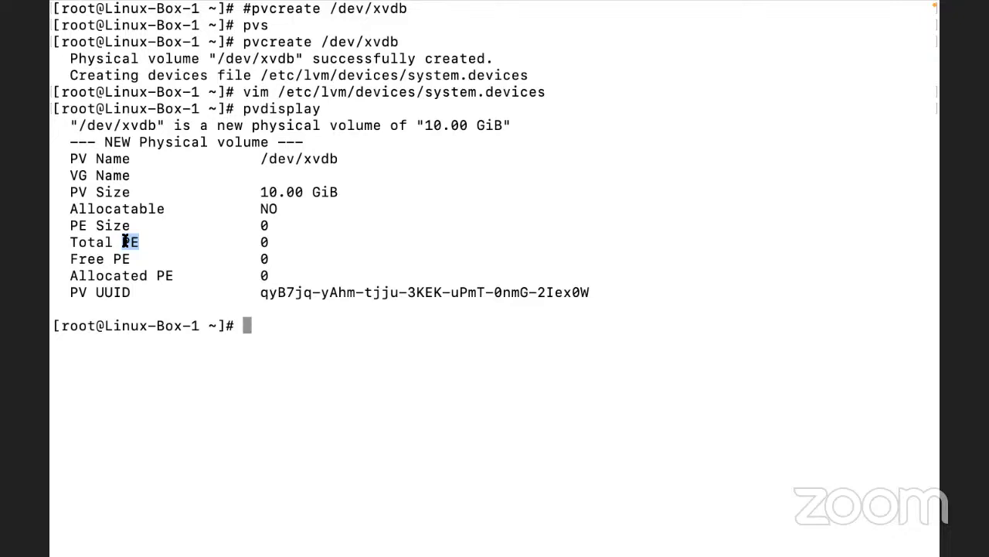
- List the disk details with fdisk -l /dev/xvdb and compare the size, bytes and sectors with the Total PE entry from pvdisplay
type("f")
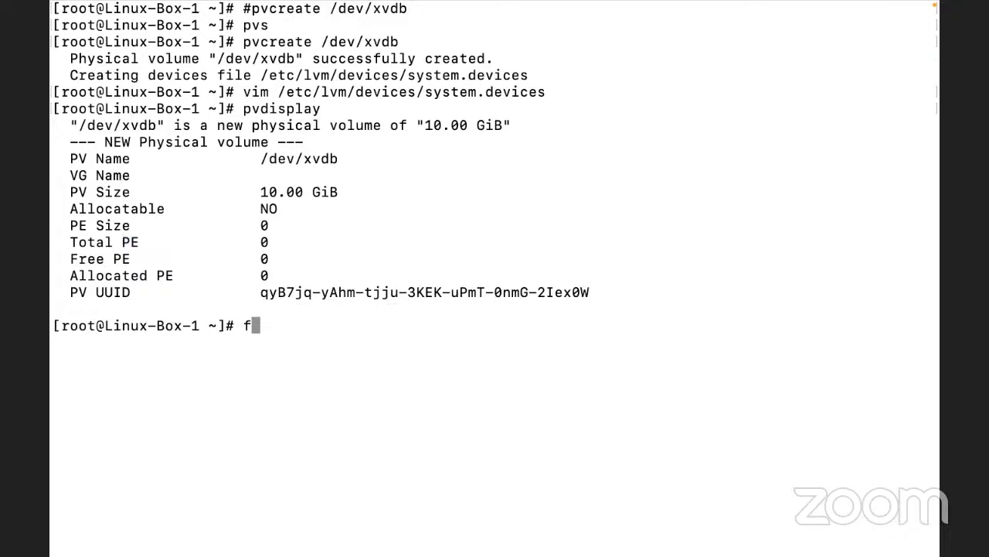
type("disk ")
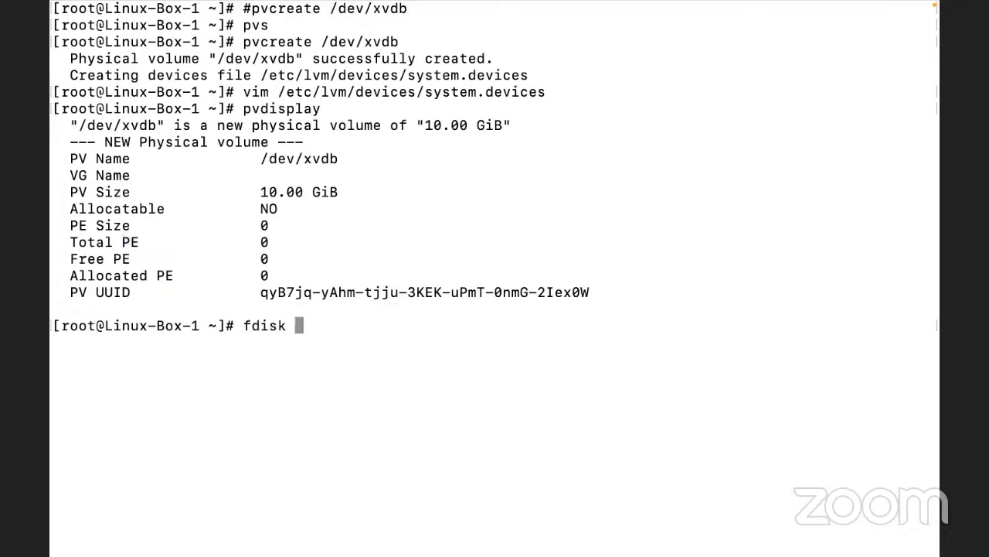
type("-;")
key("BackSpace")
type("l /dev/xvdb")
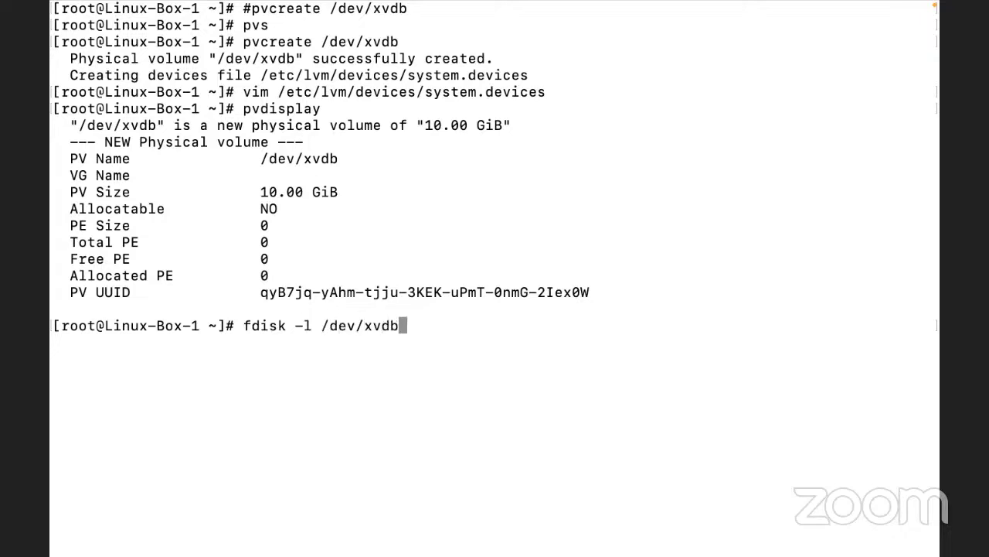
key("Return")
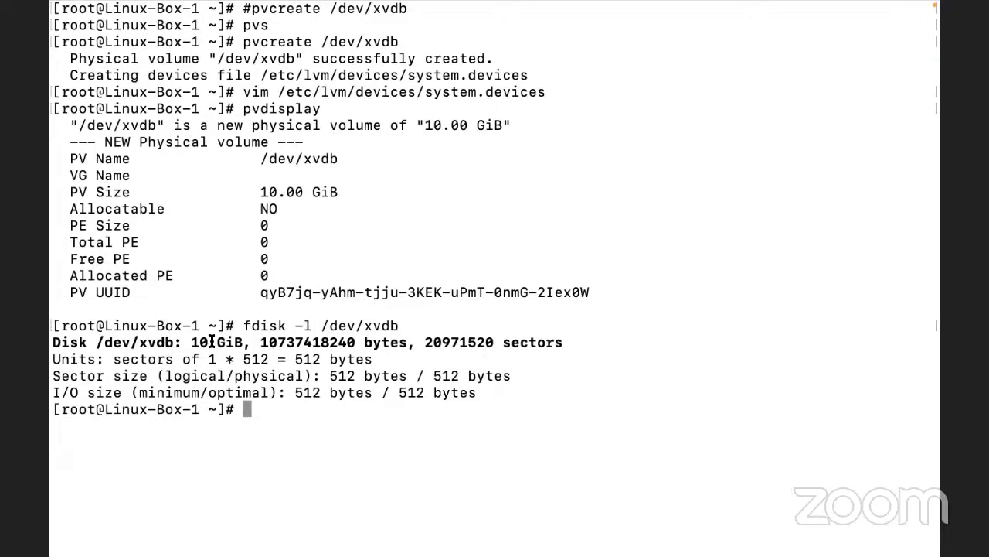
left_click_drag(191, 342, 246, 342)
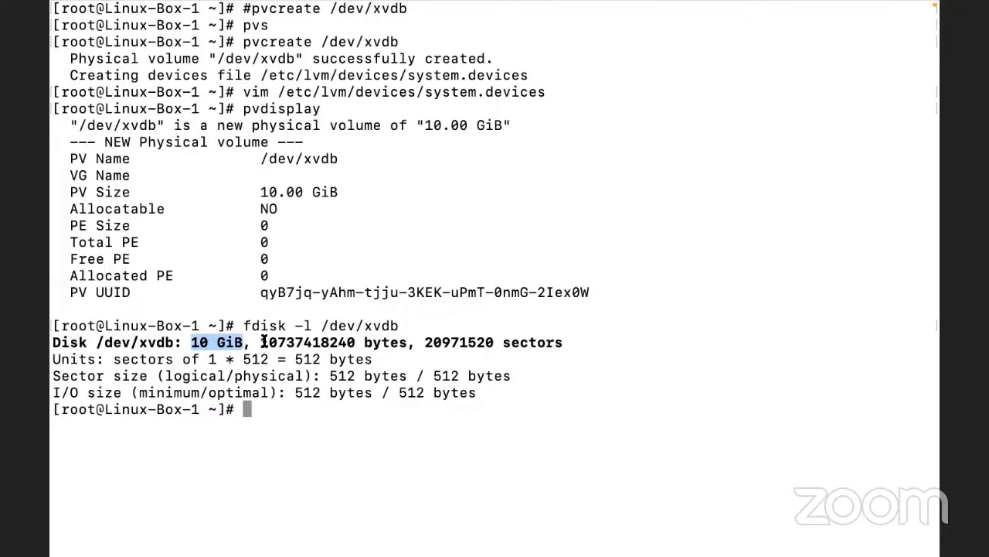
left_click_drag(261, 342, 354, 341)
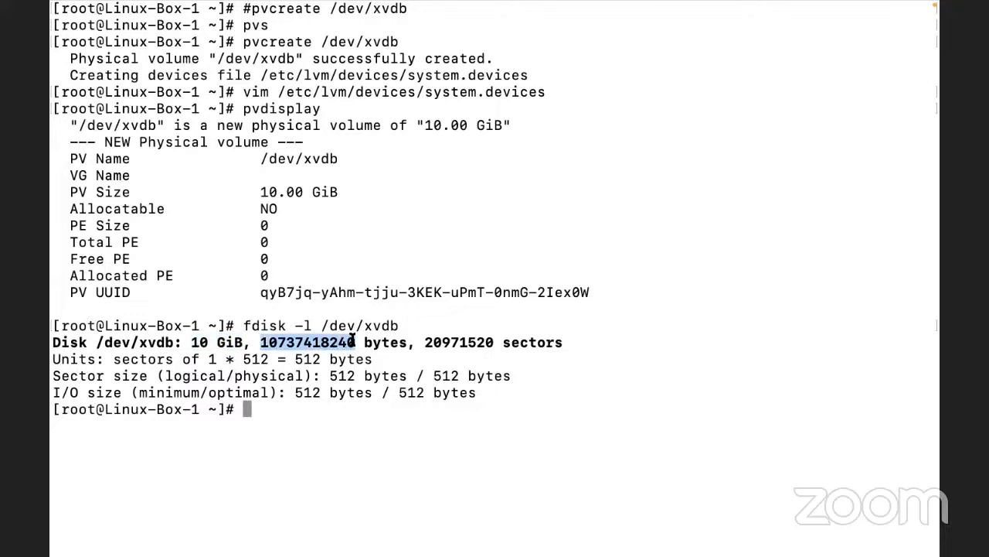
double_click(442, 347)
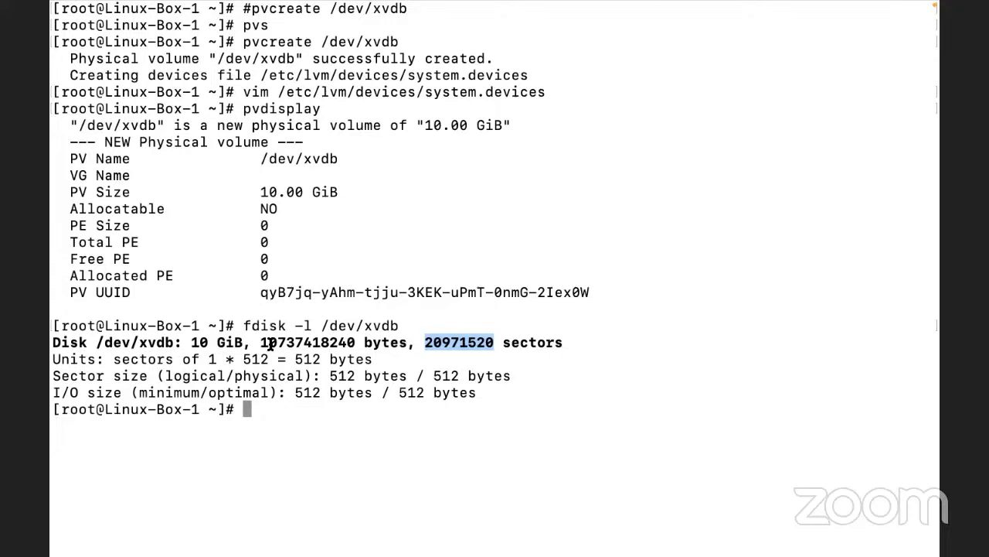
left_click_drag(121, 242, 136, 242)
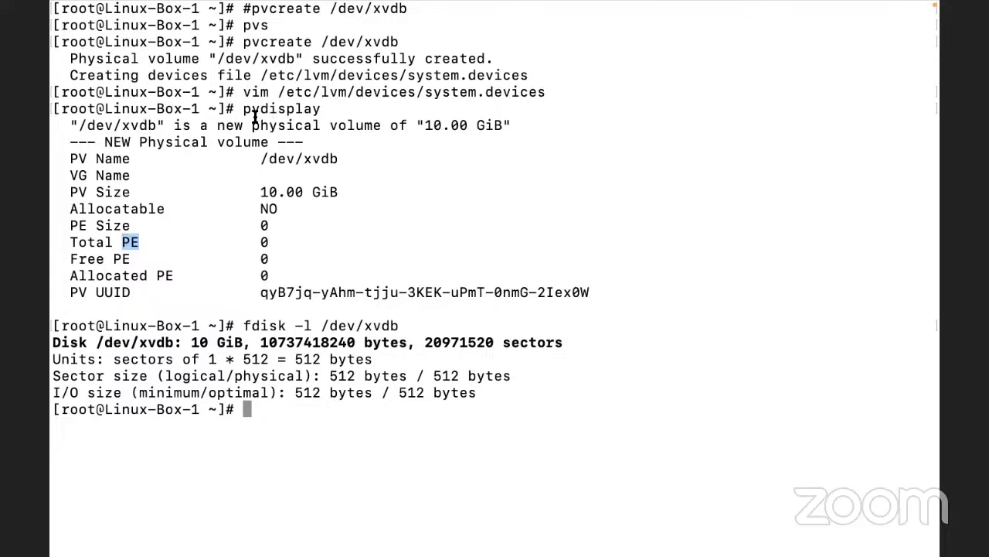
left_click_drag(244, 110, 331, 108)
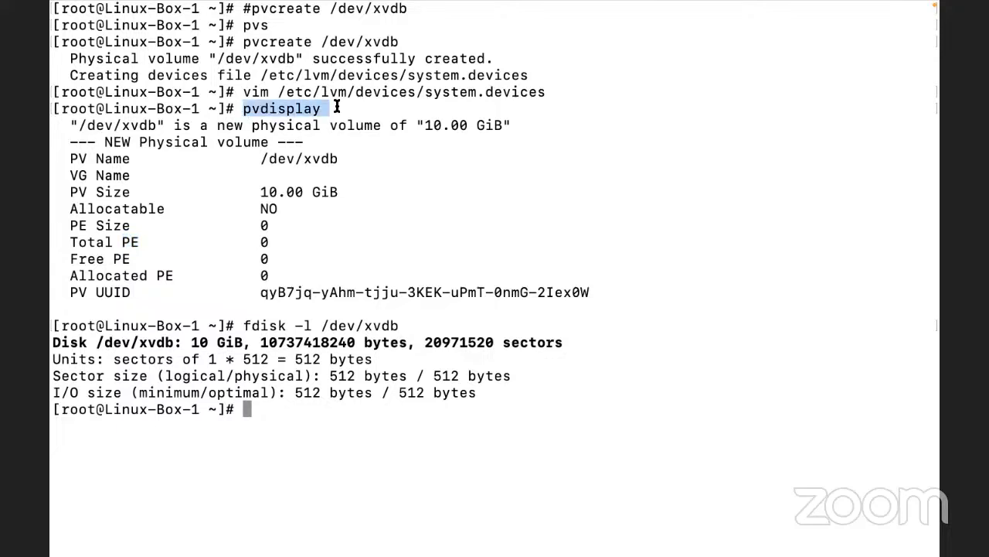
mouse_move(308, 7)
key("super+Tab")
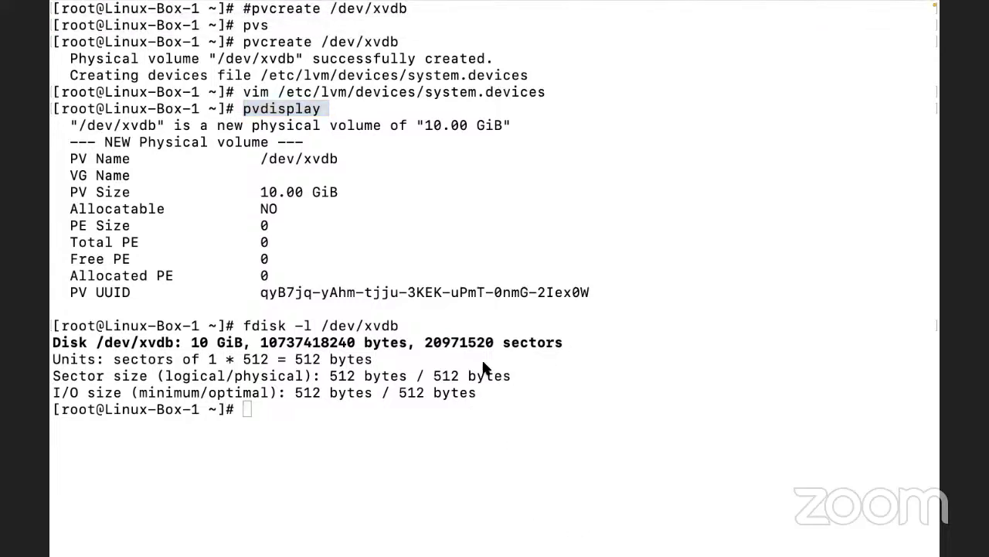
left_click(129, 246)
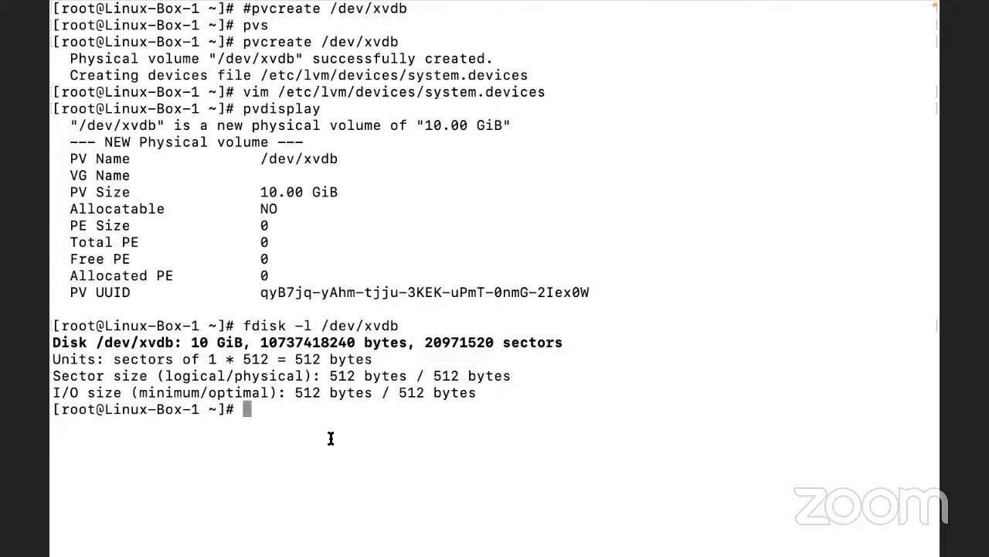
- On a cleared screen, create the volume group MyVol on /dev/xvdb with a 16M physical extent size using vgcreate
key("ctrl+l")
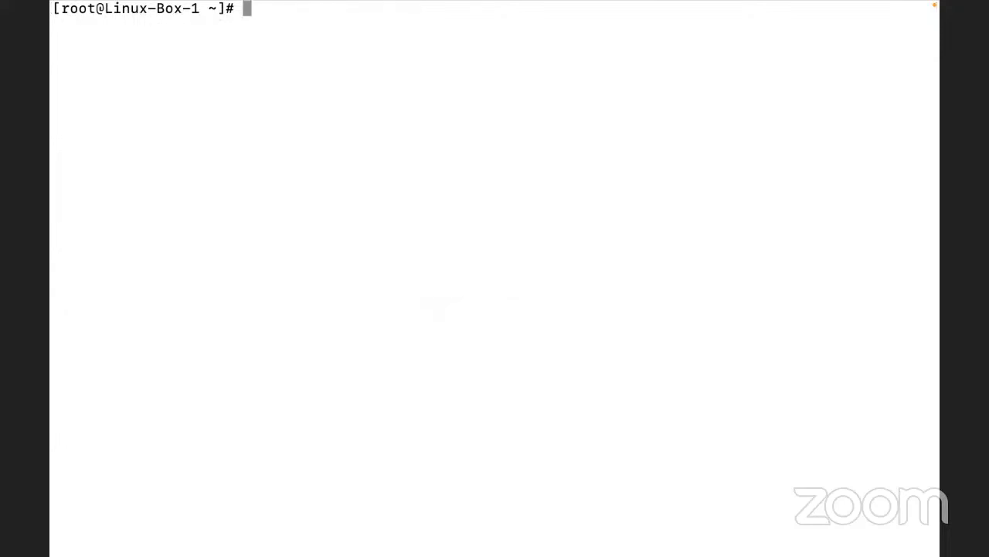
type("vgcreate ")
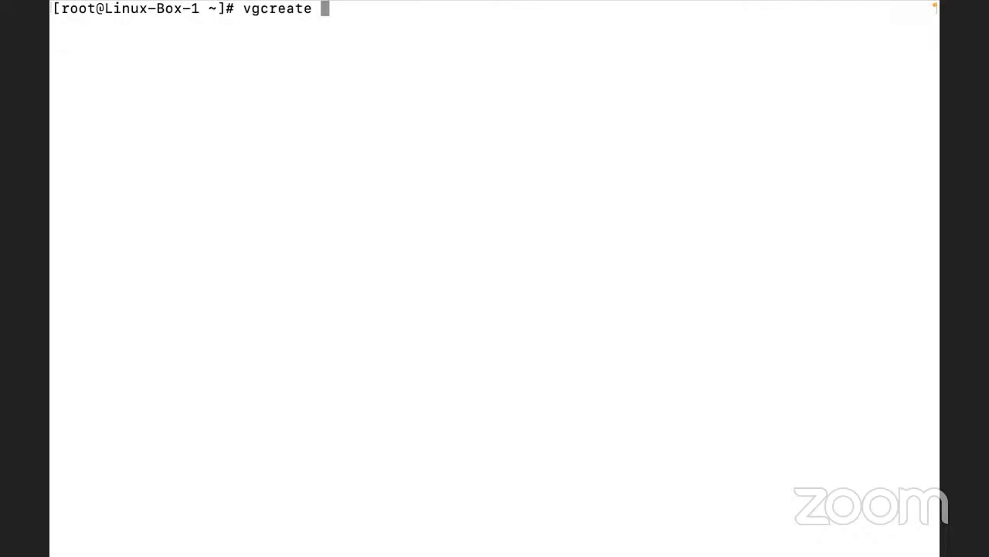
type("MyVol")
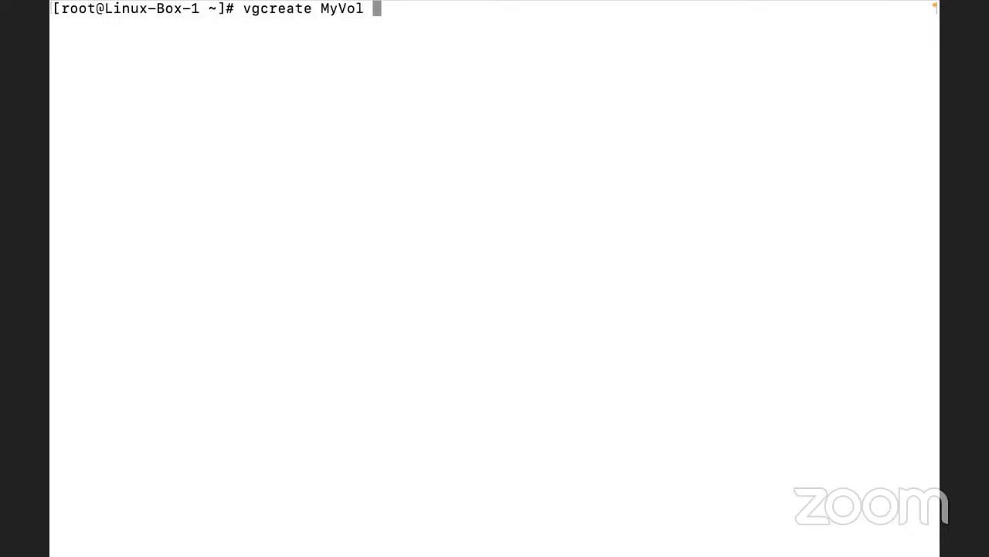
type("-s")
type("16M")
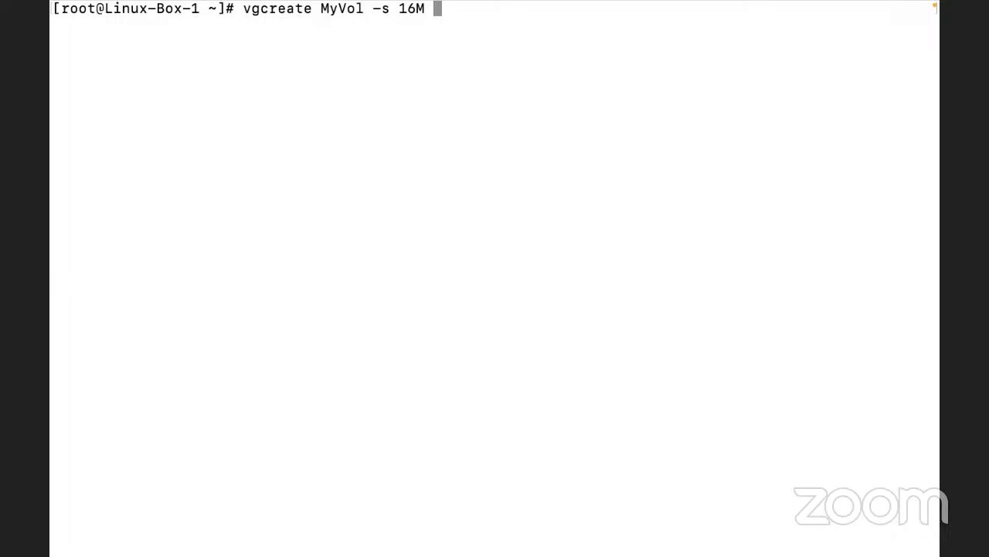
type("/dev/x")
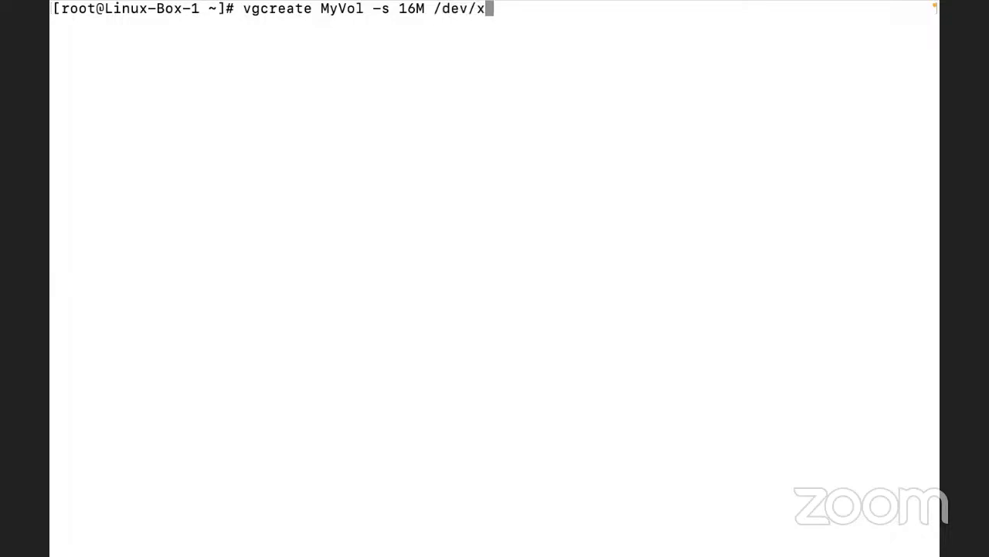
type("vdb")
key("Return")
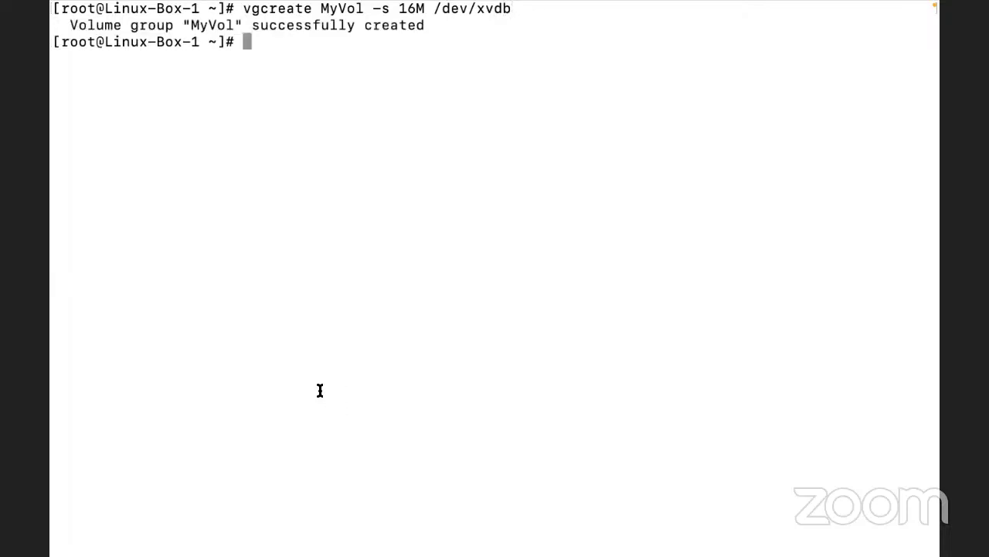
key("super+Up")
key("super+Up")
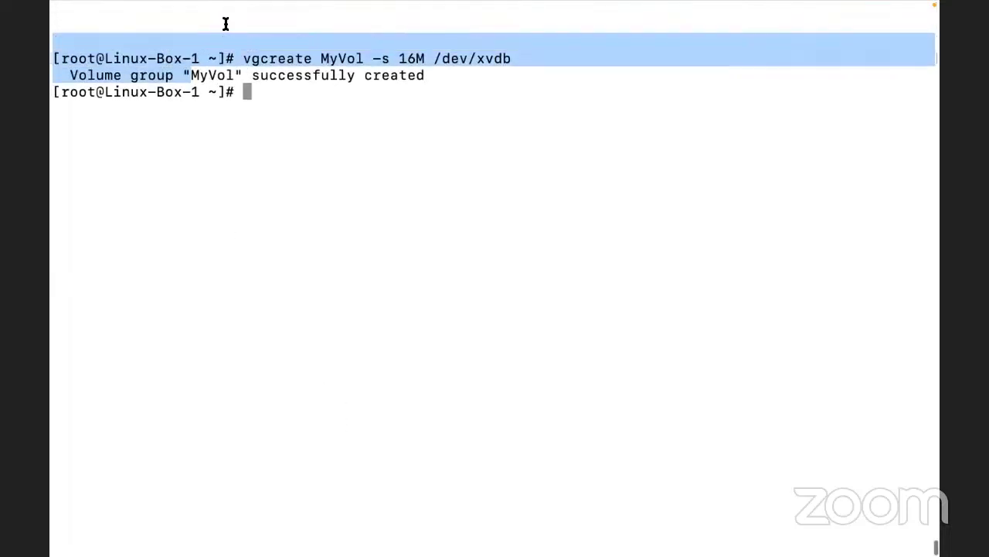
- Review the earlier zero PE values, rerun pvdisplay for /dev/xvdb, and compare the PE Size, Total, Free and Allocated PE entries
scroll(283, 157, "up", 10)
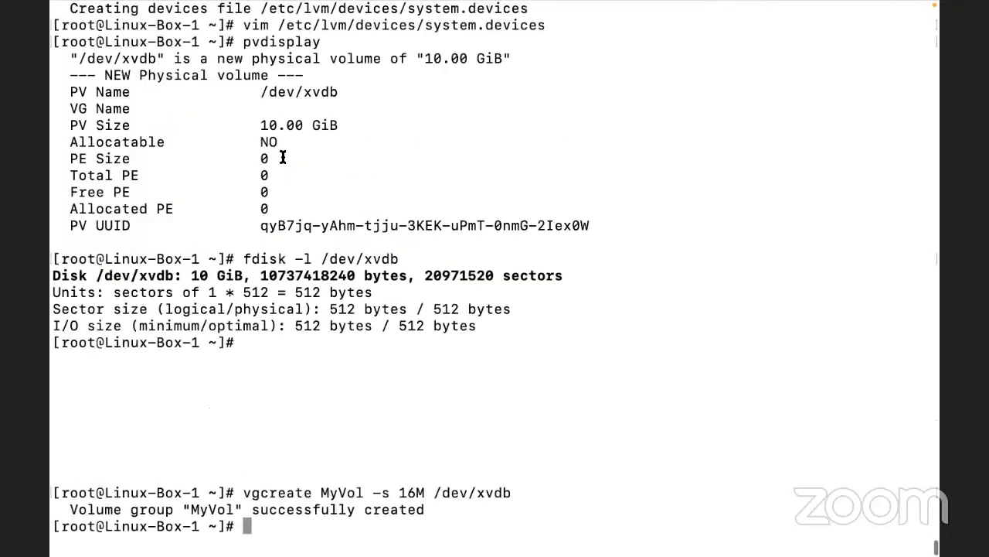
left_click_drag(249, 192, 278, 242)
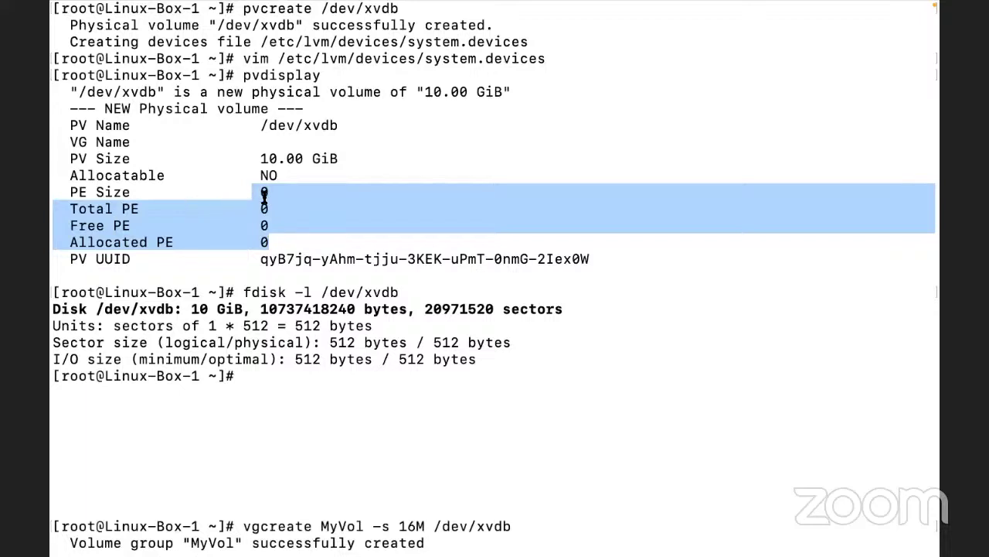
scroll(265, 199, "down", 10)
key("Up")
key("Up")
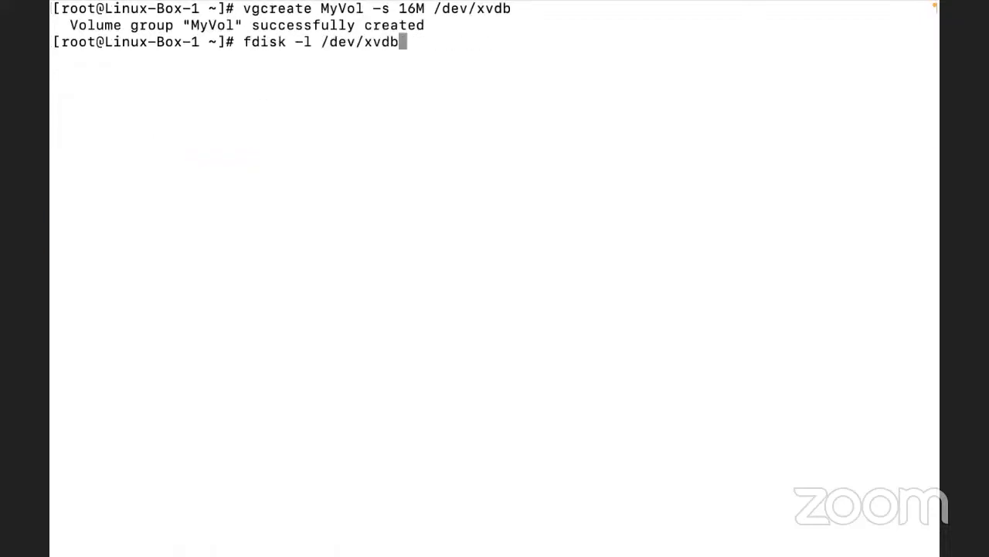
key("Up")
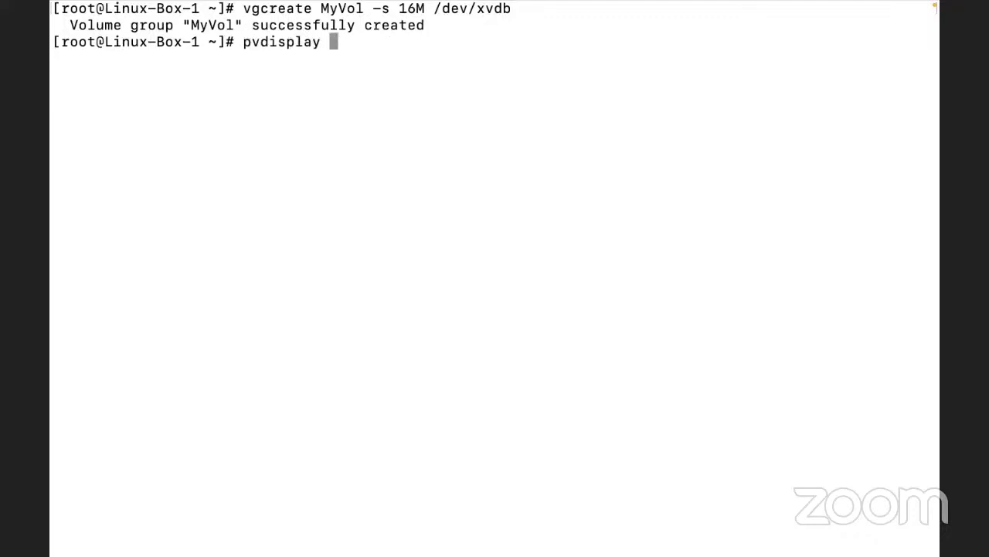
key("Return")
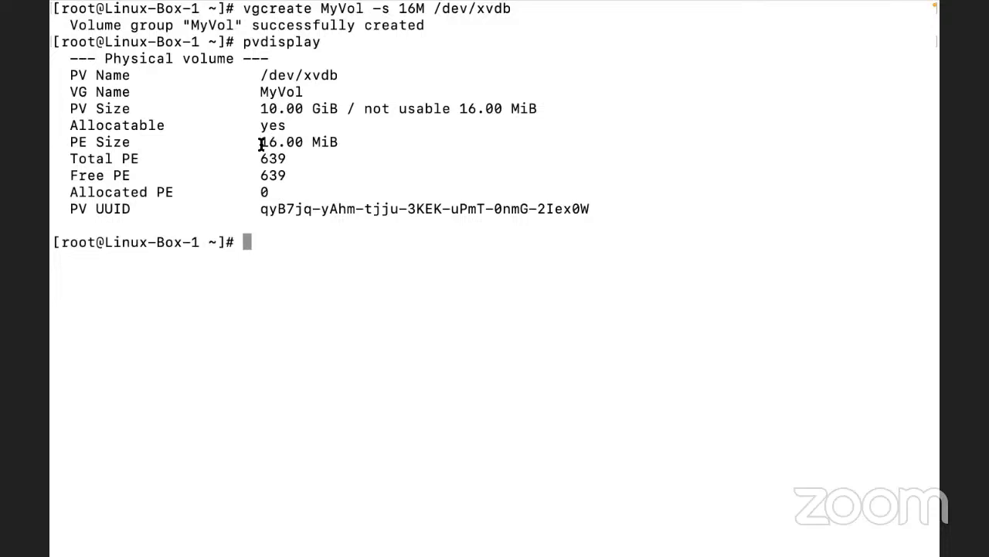
left_click_drag(261, 145, 307, 146)
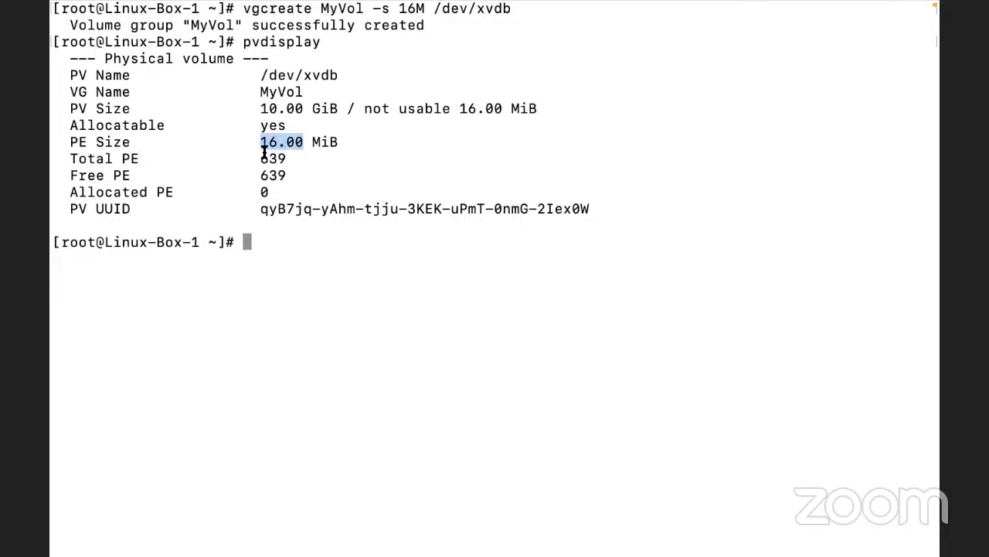
left_click_drag(264, 159, 272, 192)
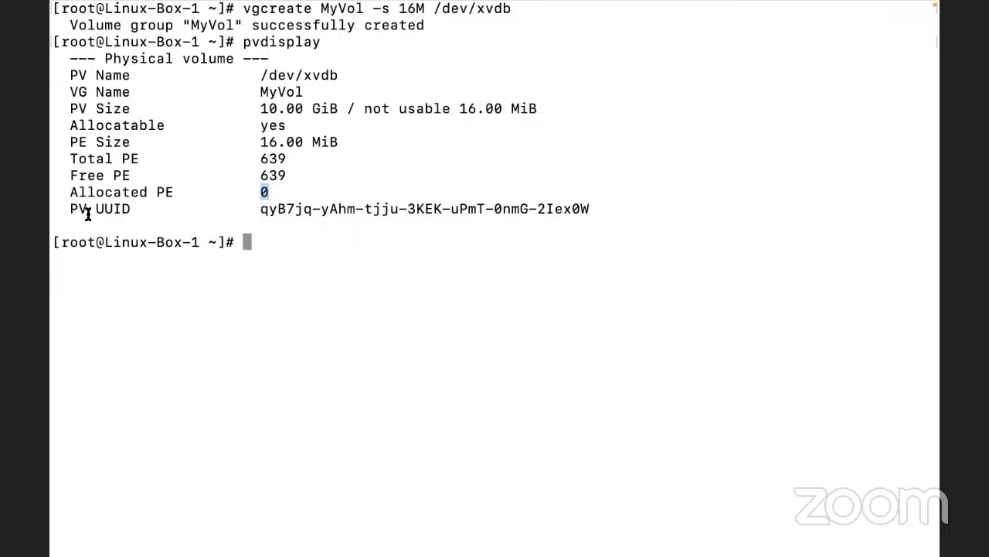
- List the volume groups with vgs, show full details with vgdisplay, and examine the VG name, format and status
type("vgs")
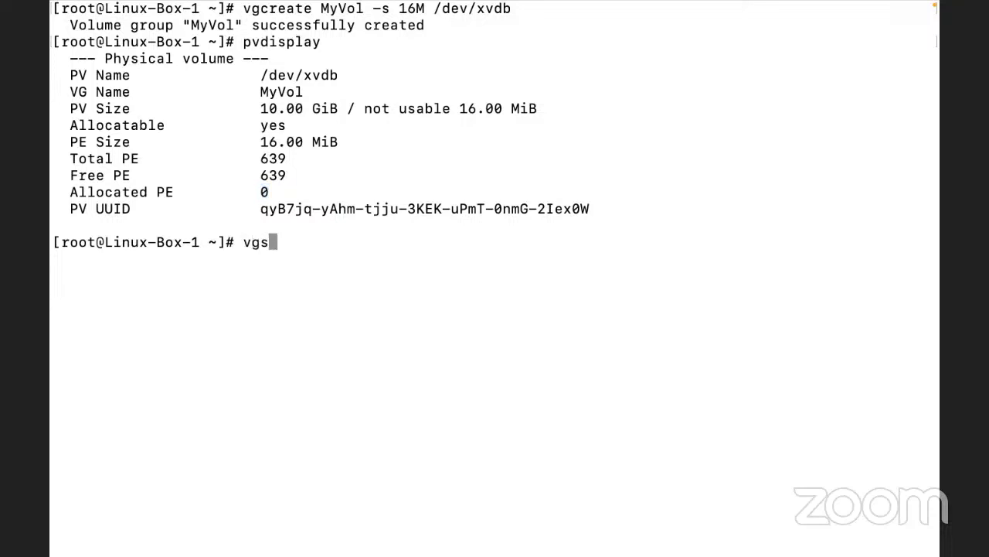
key("Return")
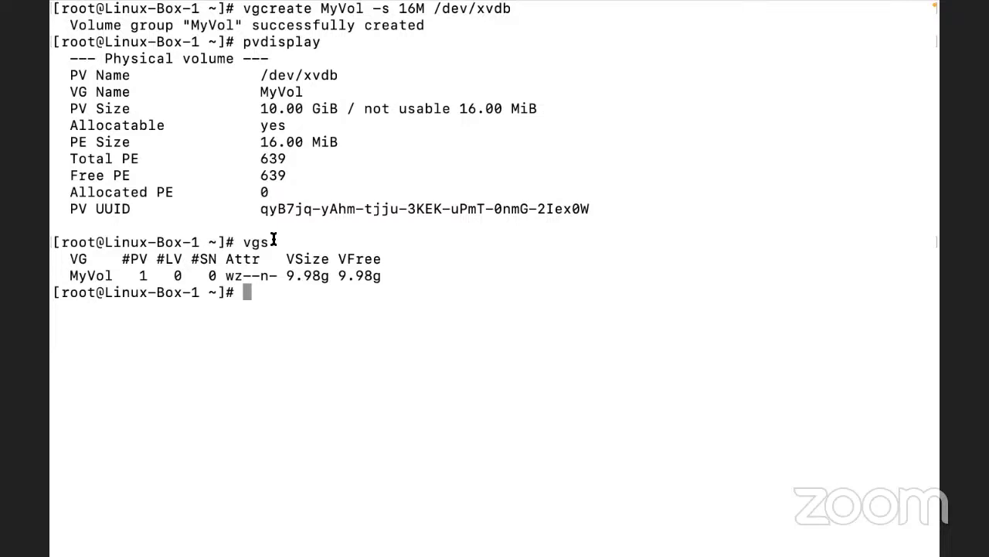
type("vgdisplay")
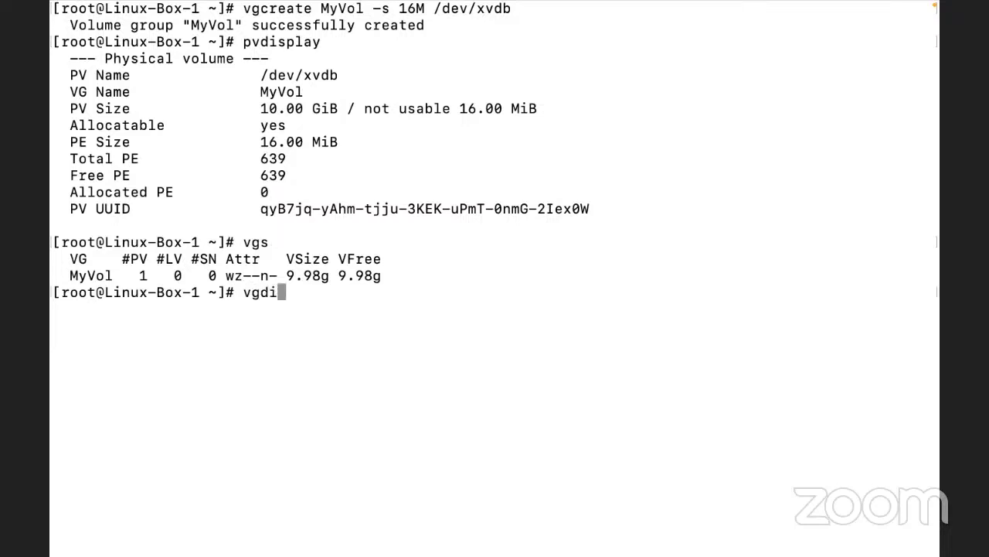
key("Return")
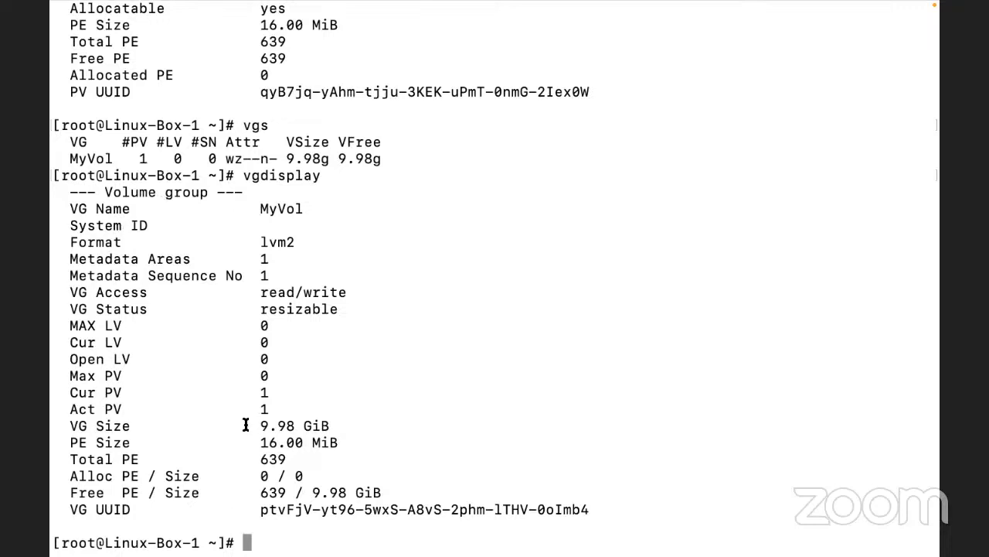
double_click(268, 207)
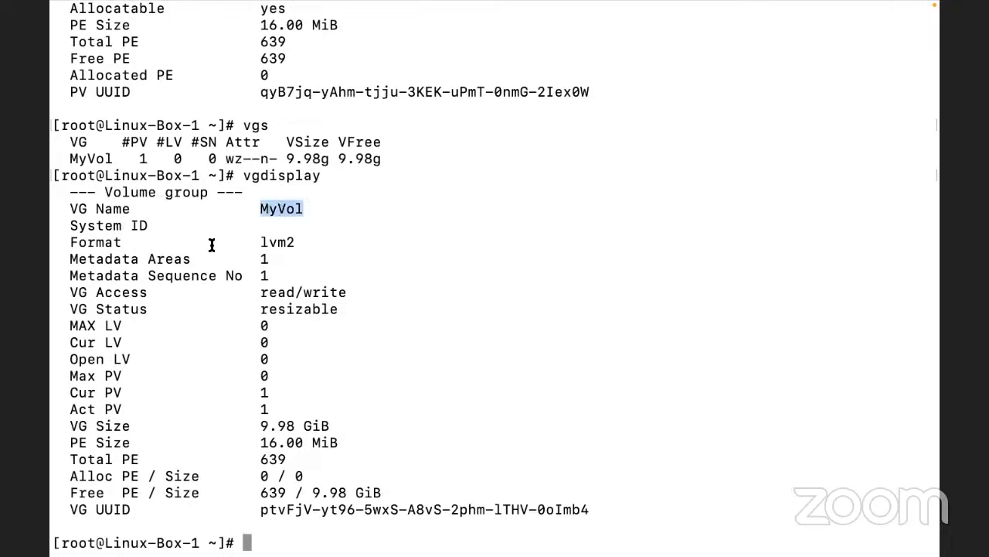
double_click(278, 241)
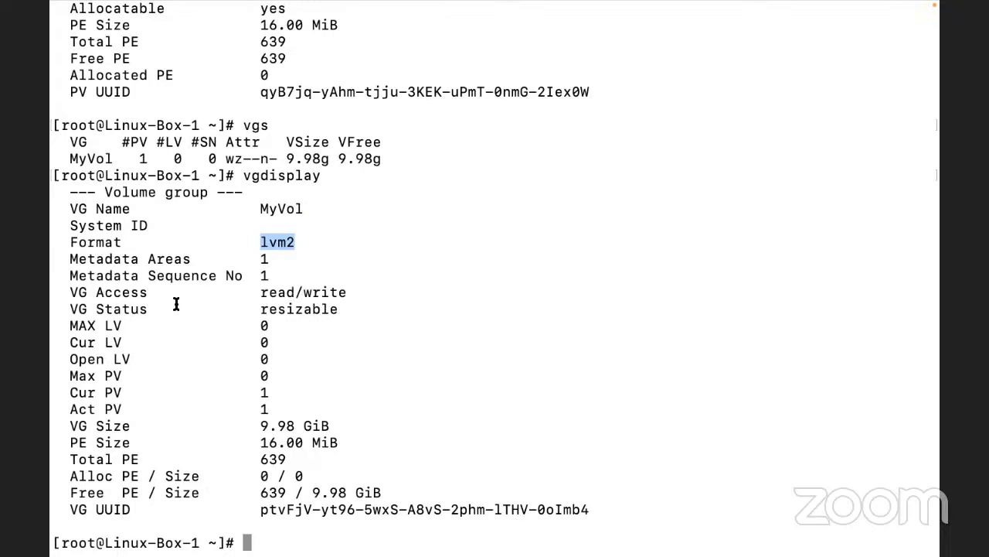
double_click(283, 309)
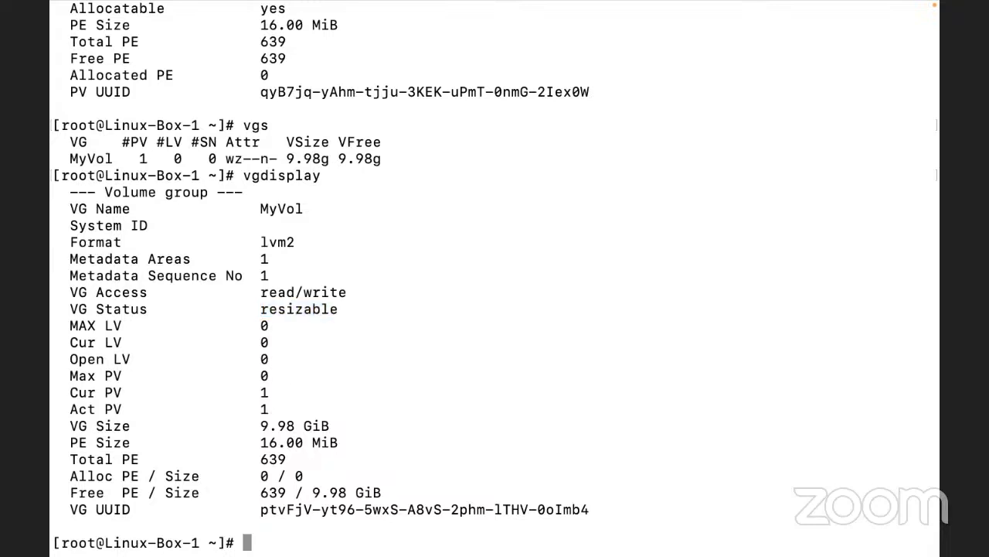
- Scan for volume groups with vgscan, and list the commands starting with vg to review vgcreate, vgs and vgscan
type("vgscan")
key("Return")
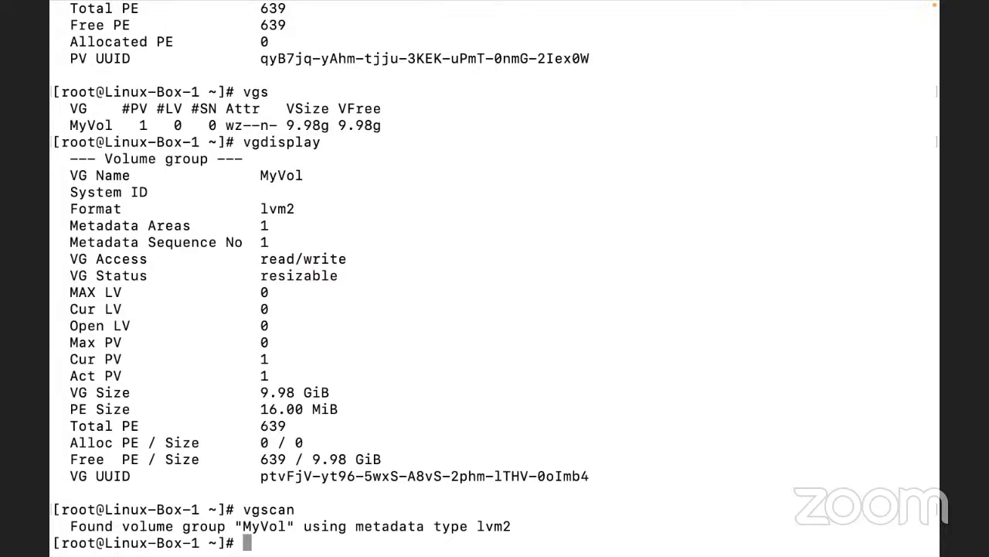
type("vg")
key("Tab")
key("Tab")
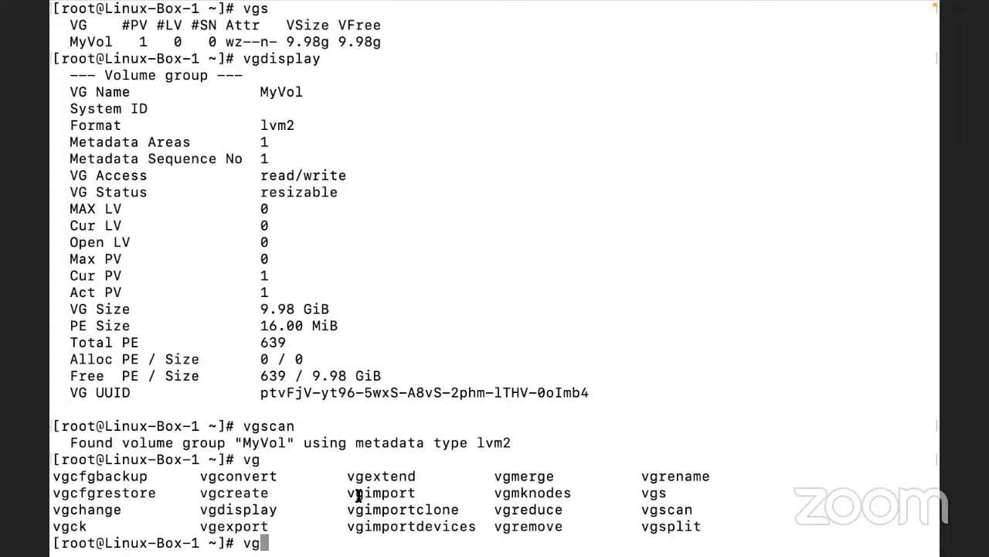
double_click(231, 510)
double_click(224, 493)
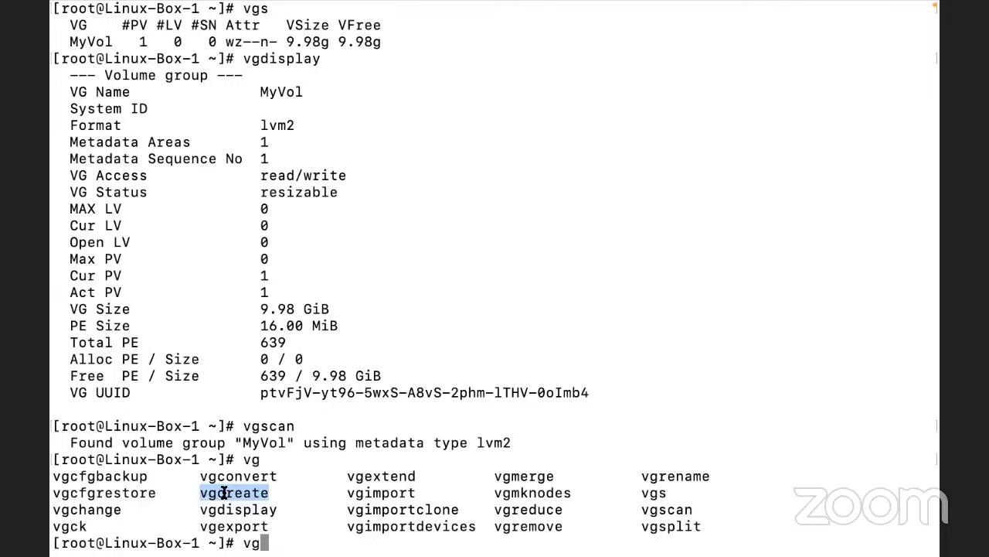
double_click(654, 494)
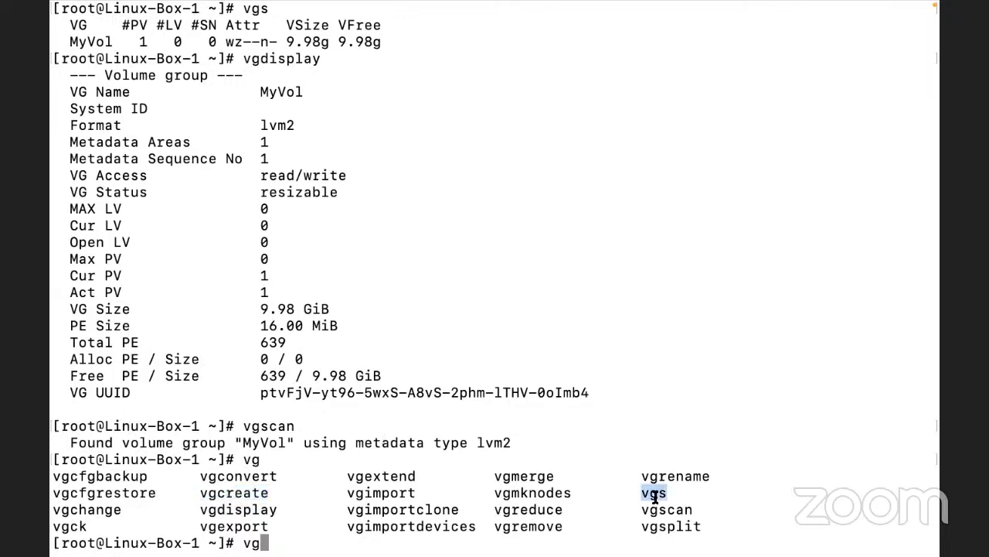
double_click(659, 509)
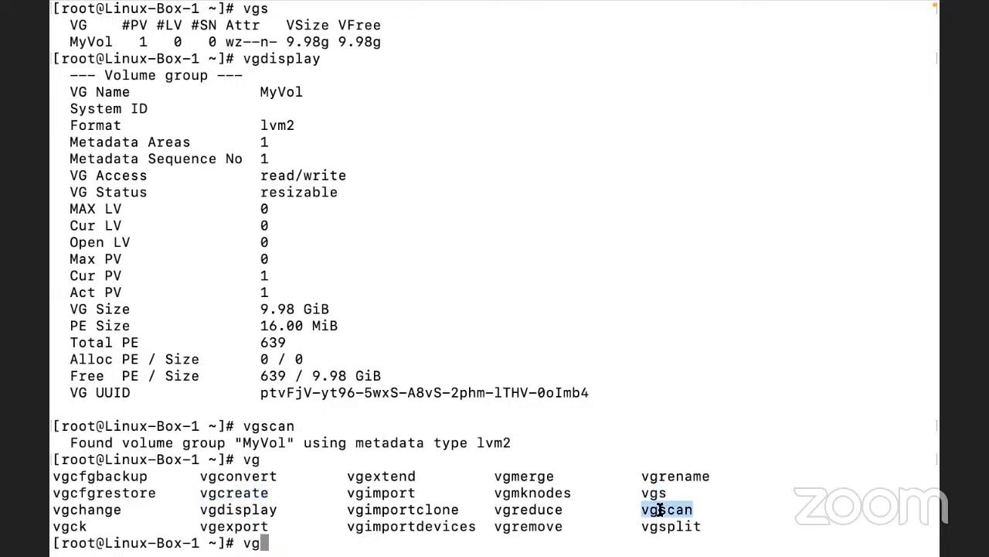
double_click(265, 425)
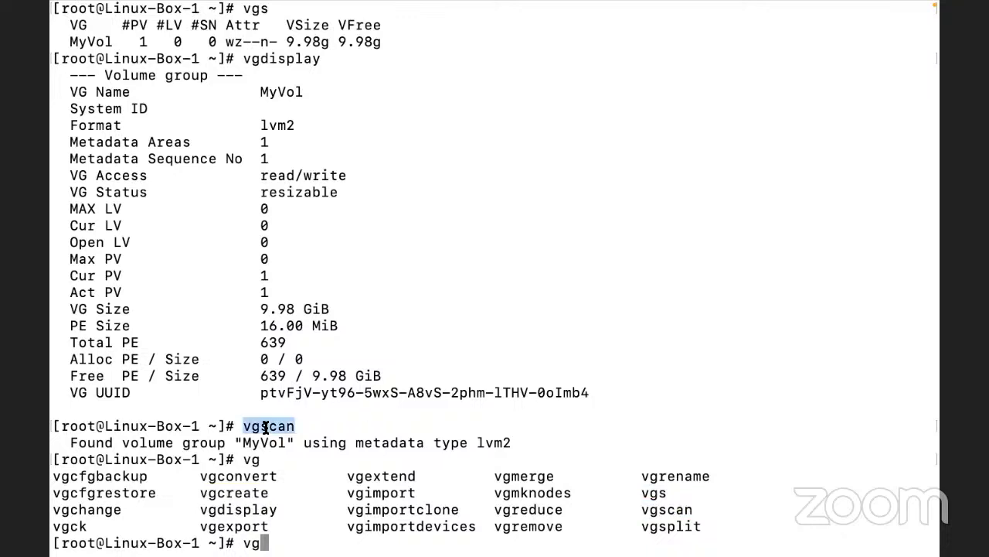
- On a cleared screen, relist the commands starting with vg, examine vgcreate, vgs, vgdisplay, vgextend and vgcfgrestore, and empty the prompt
key("ctrl+l")
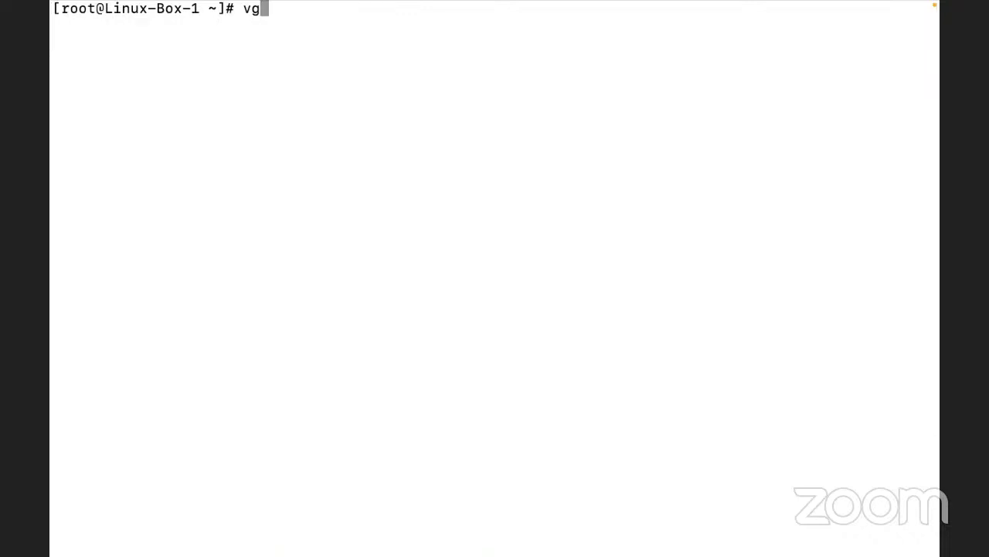
key("BackSpace")
key("BackSpace")
type("vg")
key("Tab")
key("Tab")
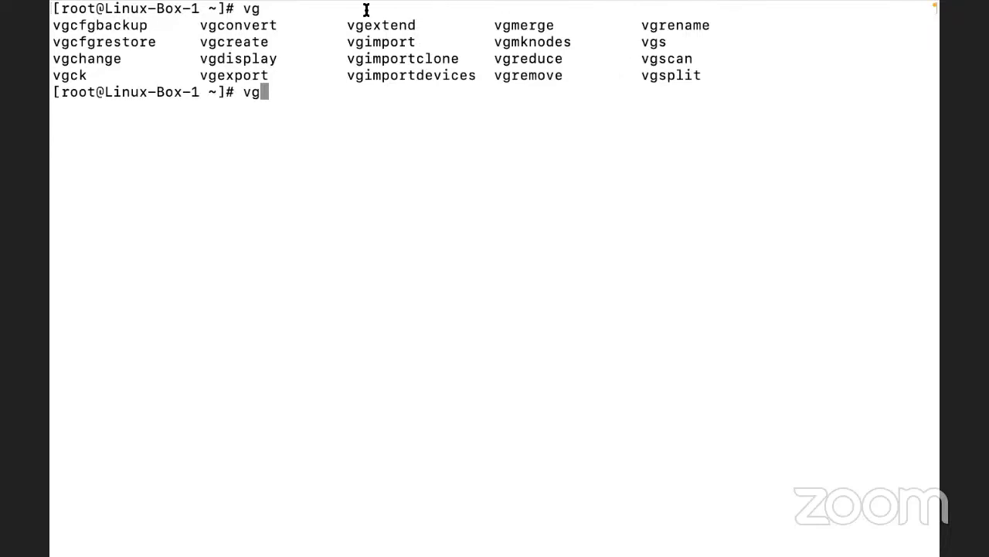
double_click(212, 43)
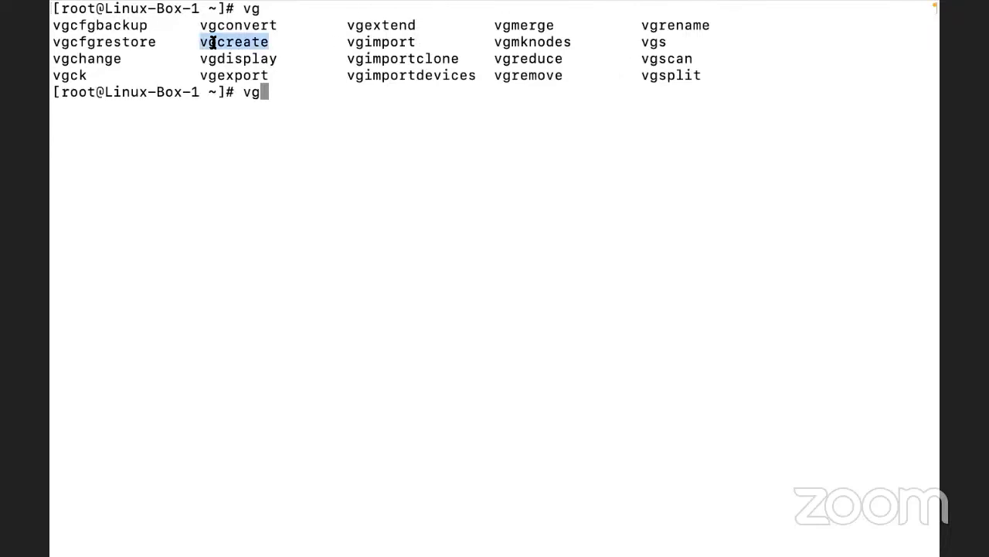
double_click(653, 42)
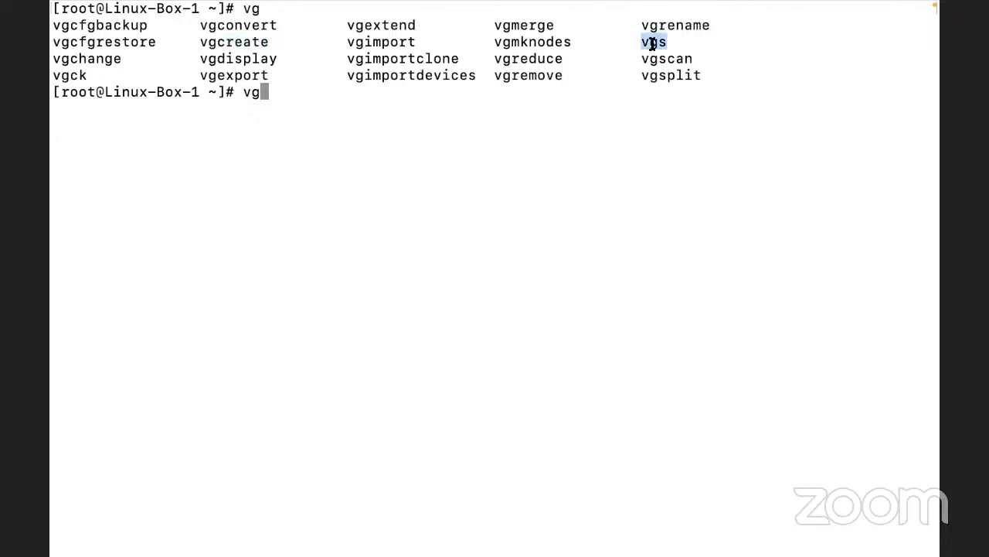
double_click(240, 60)
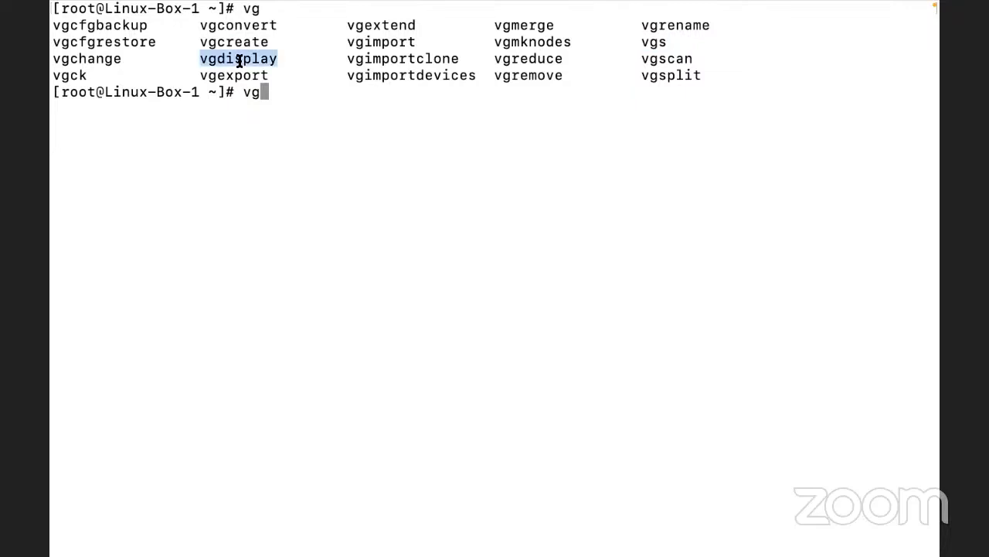
double_click(381, 25)
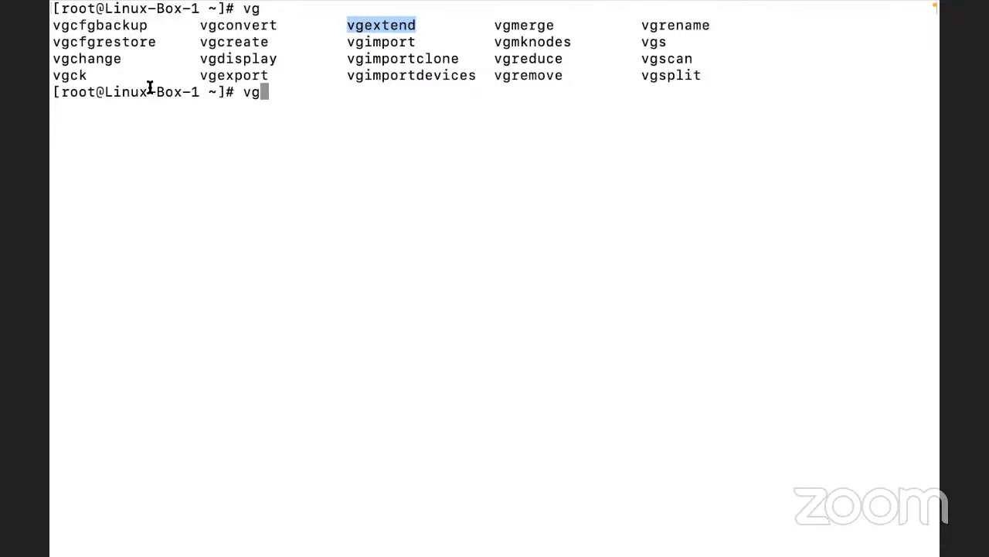
double_click(105, 43)
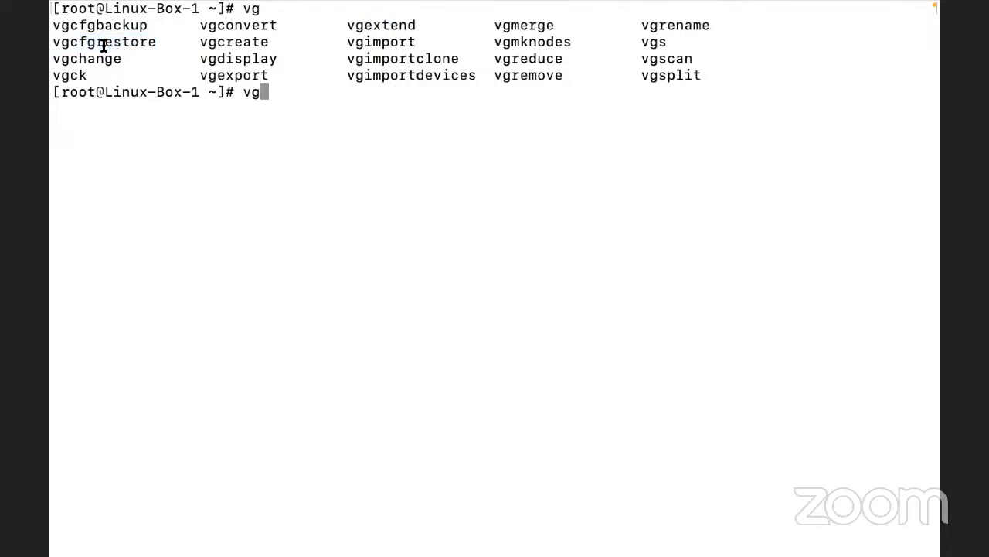
triple_click(105, 43)
double_click(105, 42)
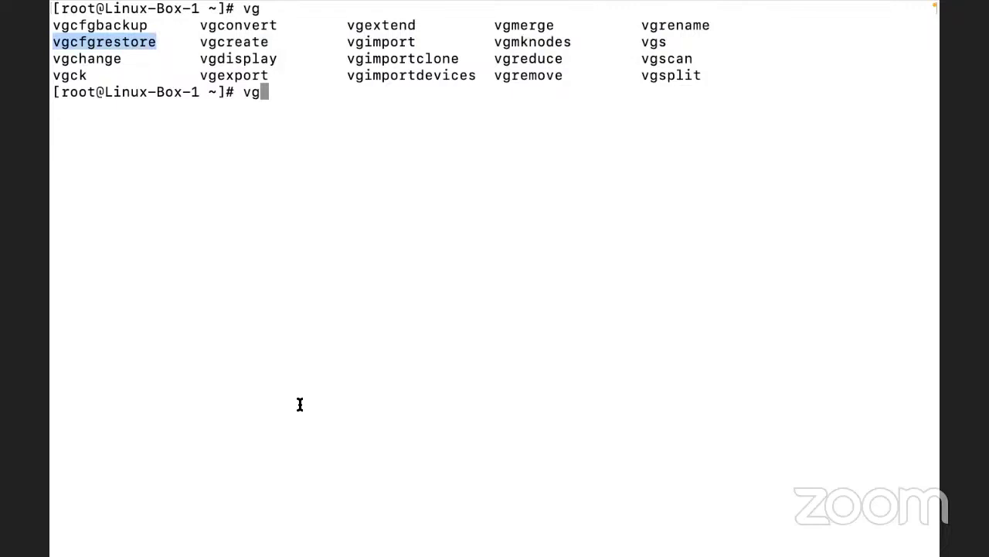
key("BackSpace")
key("BackSpace")
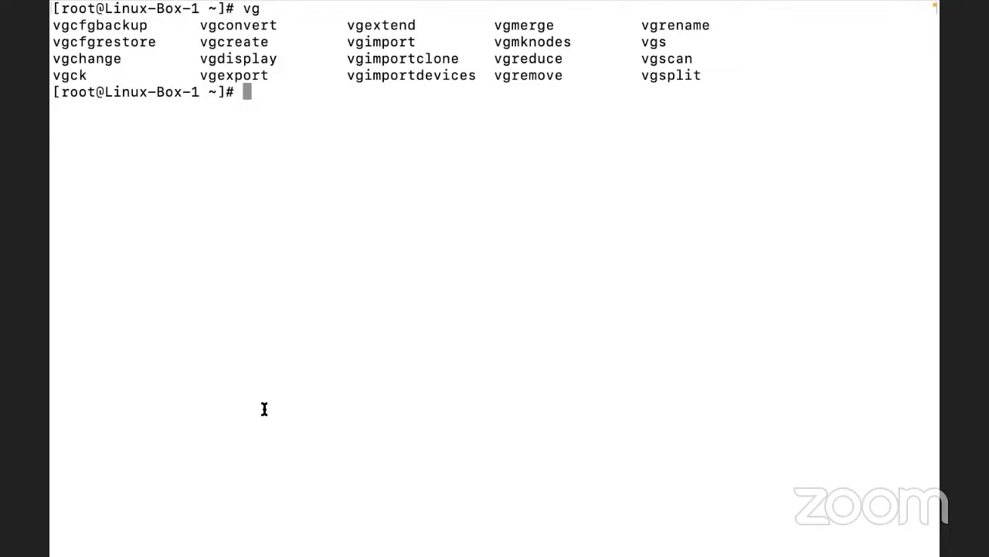
- Show the mounted filesystems with df -h and examine the root filesystem's mount point and size
type("df -h")
key("Return")
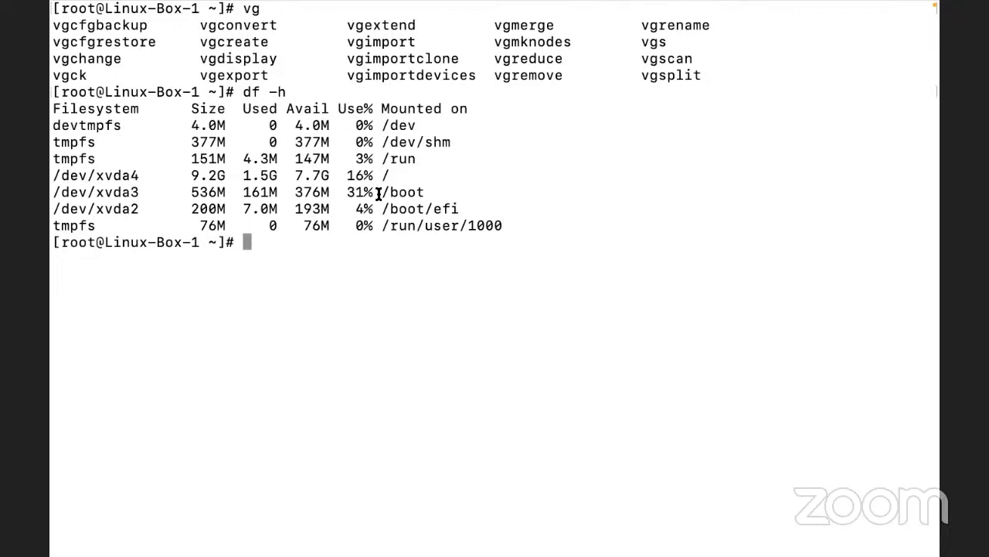
left_click_drag(381, 174, 400, 175)
left_click(345, 364)
left_click_drag(191, 175, 239, 175)
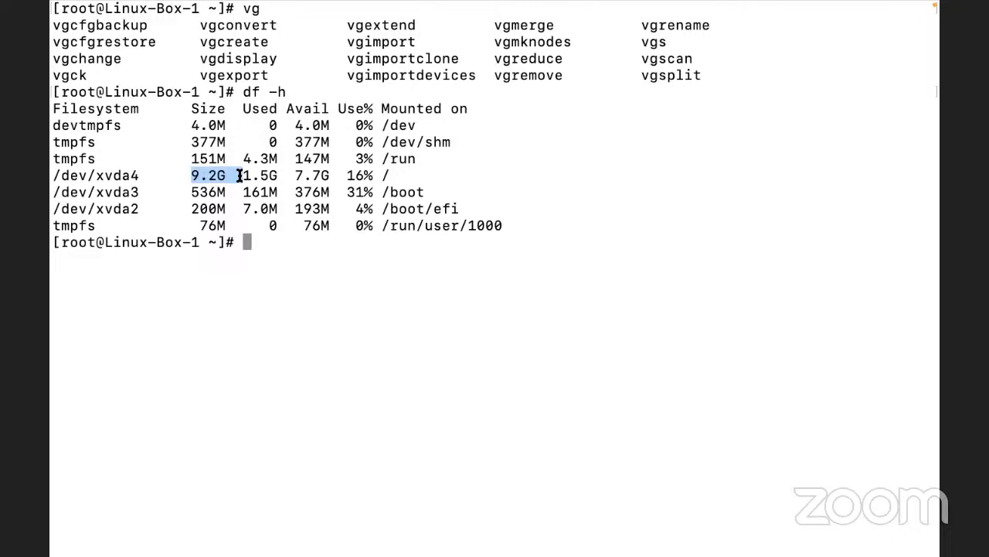
left_click(275, 255)
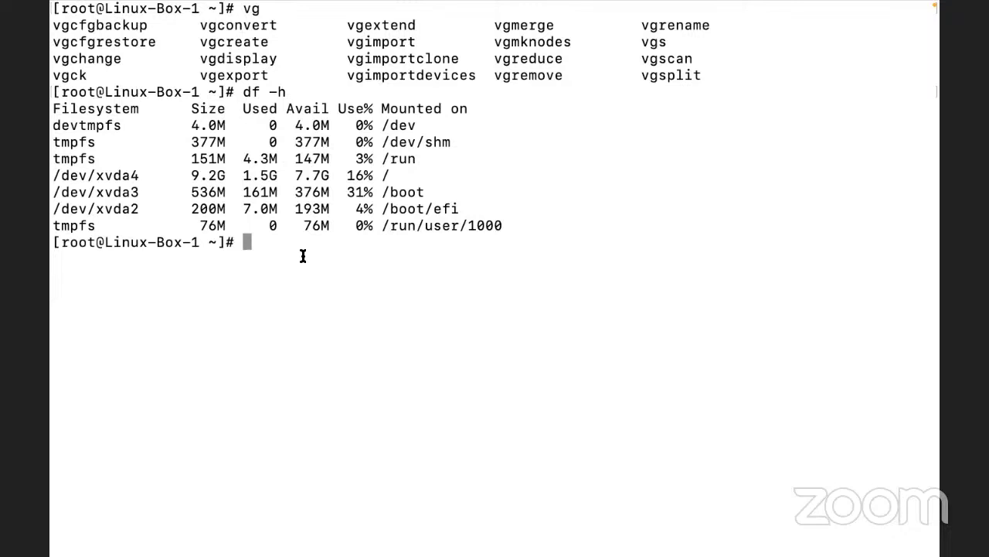
- Create a 2G logical volume named MyLvm in volume group /dev/MyVol by running lvcreate with -n MyLvm and -L +2G
type("lvcreate")
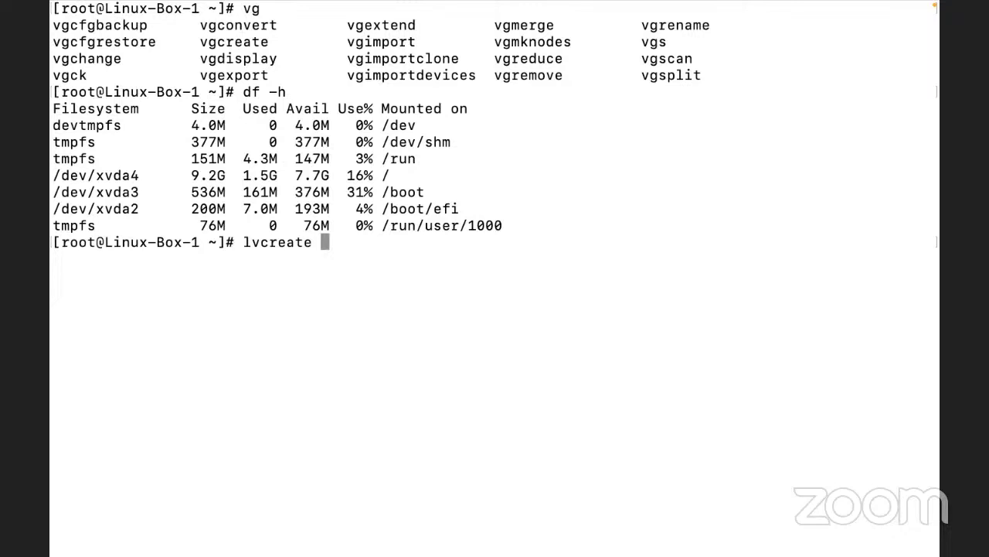
type("-n MyL")
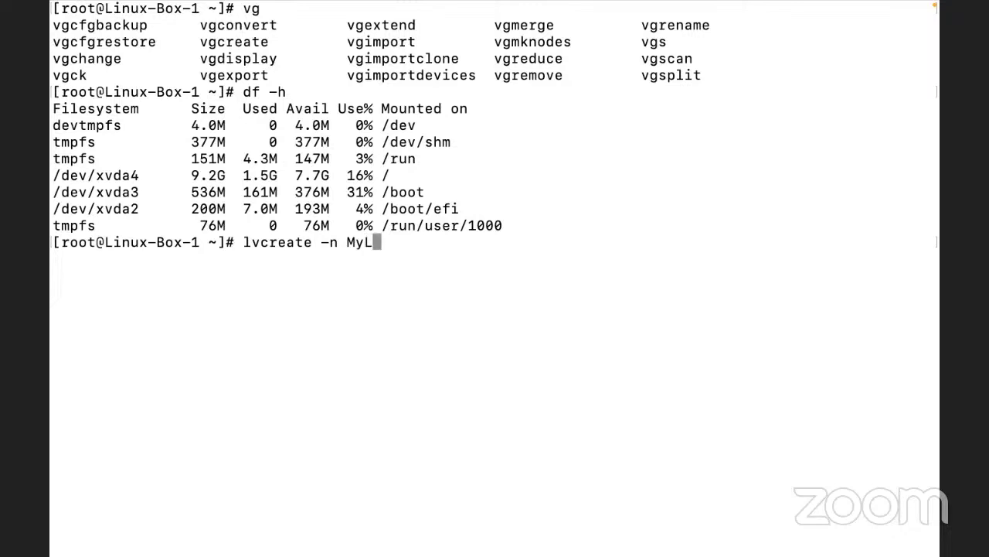
type("vm -L +2G")
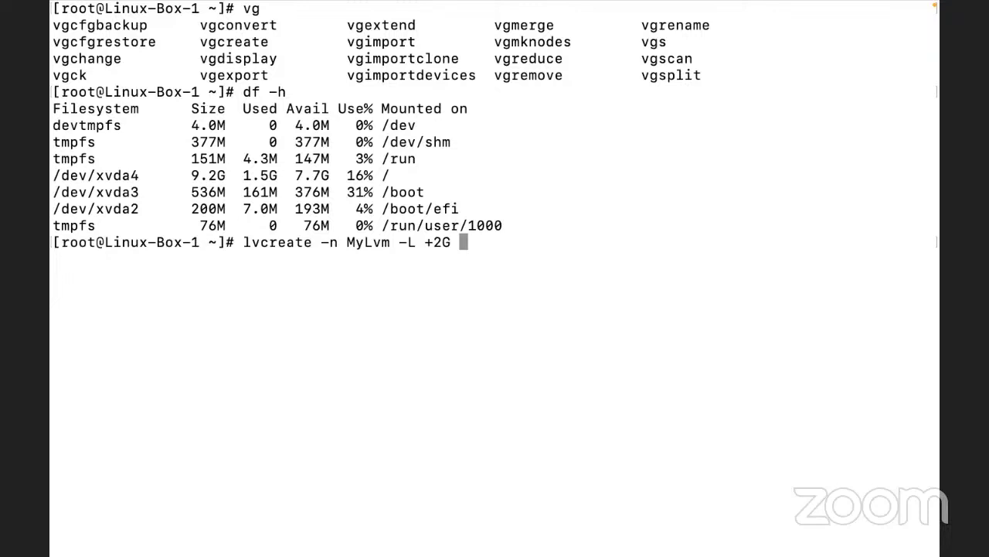
type(" /dev/")
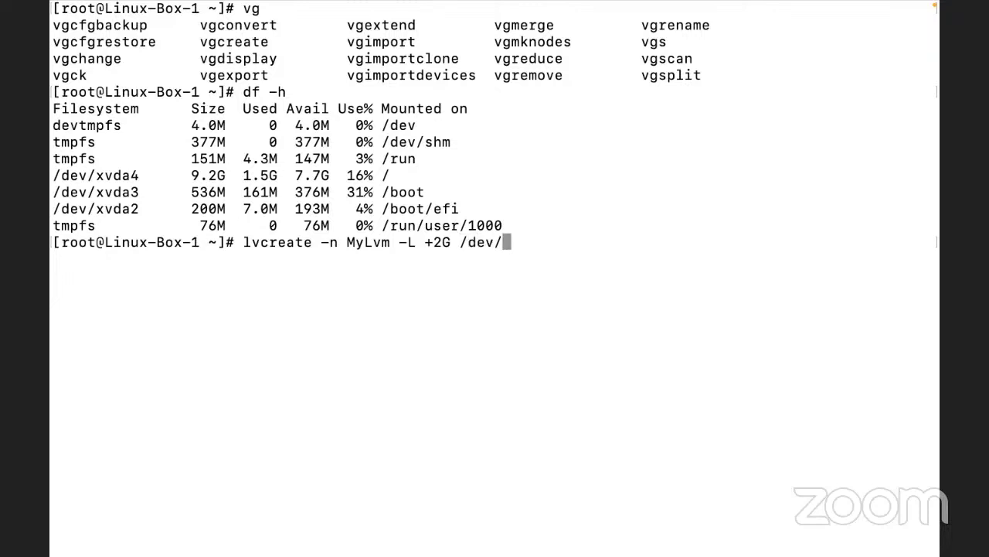
type("My")
key("BackSpace")
key("BackSpace")
type("M")
key("BackSpace")
type("mapper/")
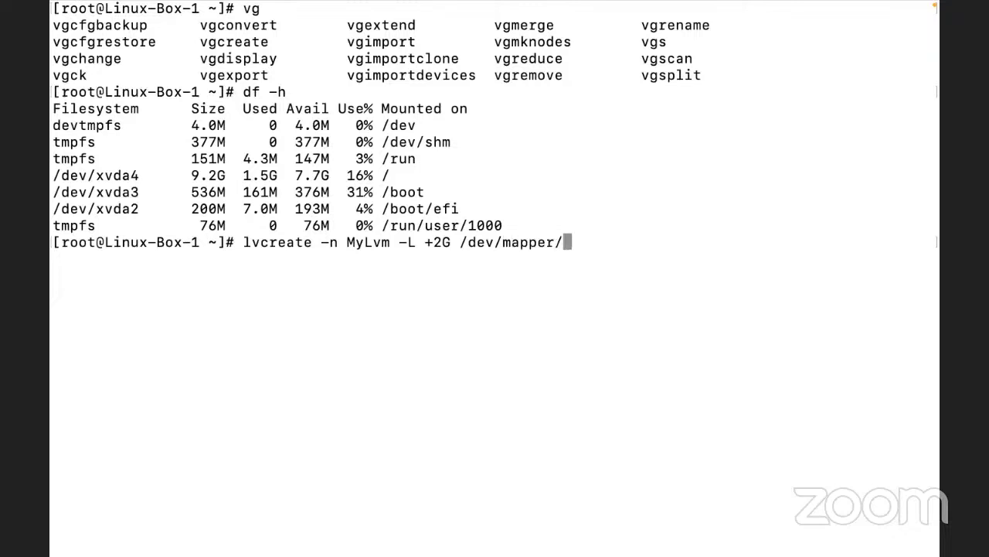
key("Tab")
key("BackSpace")
key("BackSpace")
key("BackSpace")
key("BackSpace")
key("BackSpace")
key("BackSpace")
key("BackSpace")
key("BackSpace")
type("My")
key("BackSpace")
key("BackSpace")
key("BackSpace")
key("BackSpace")
key("BackSpace")
key("BackSpace")
key("BackSpace")
key("BackSpace")
key("BackSpace")
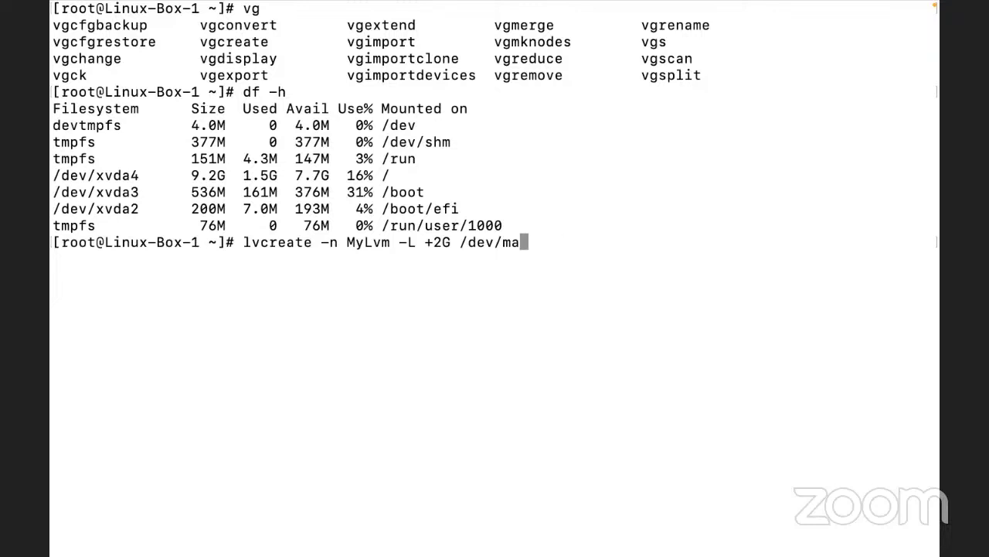
type("MyVol")
key("Return")
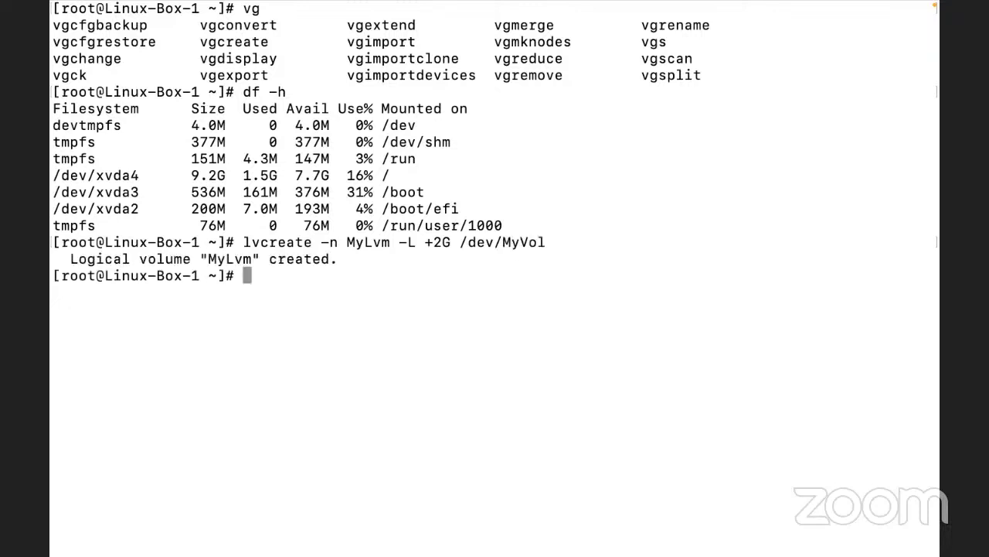
left_click_drag(503, 242, 561, 242)
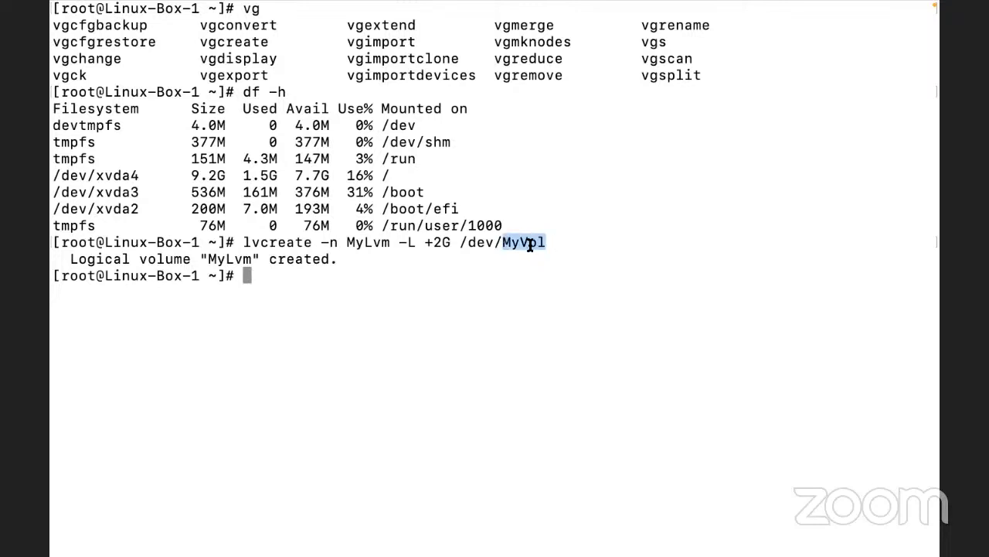
left_click(453, 329)
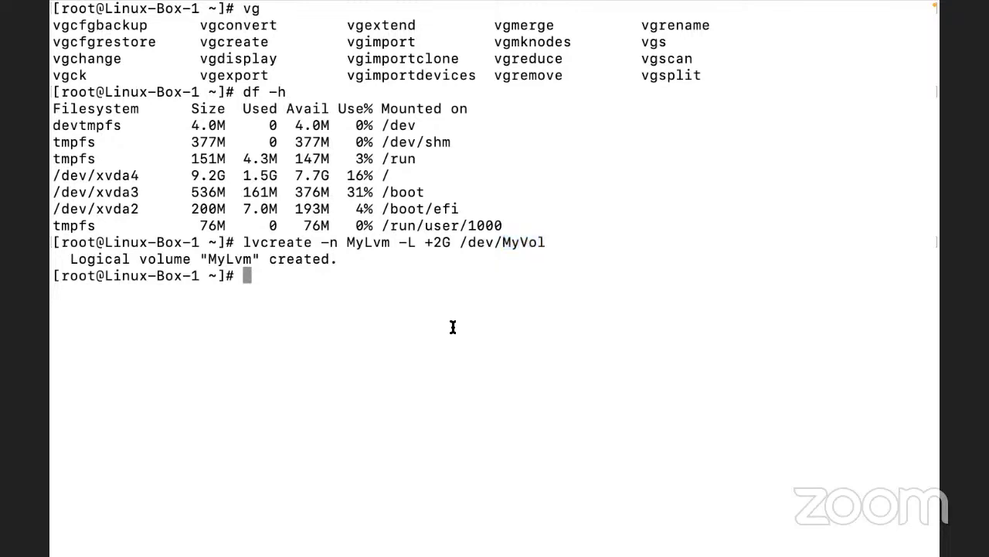
- List the logical volumes with lvs and show their full details with lvdisplay
type("lvs")
key("Return")
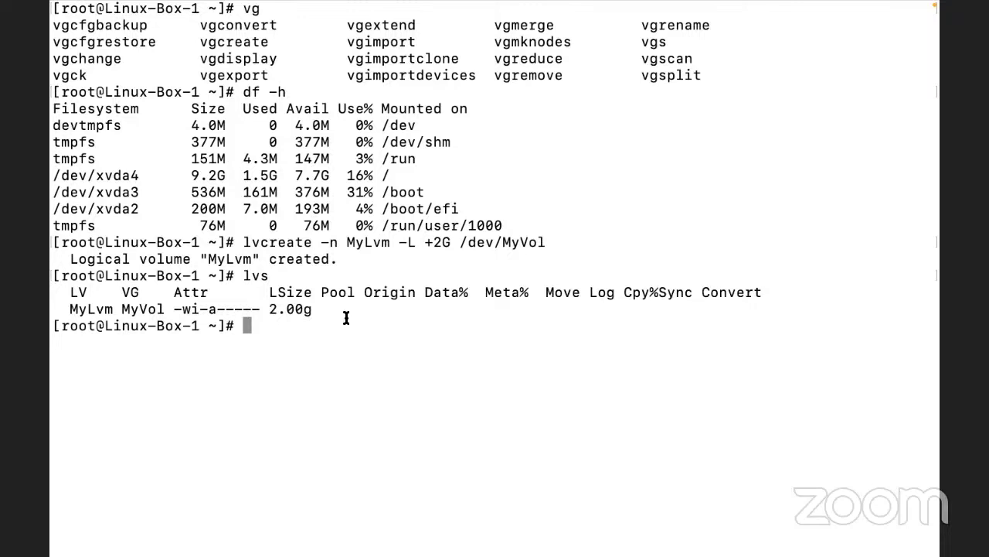
type("lvdisplay")
key("Return")
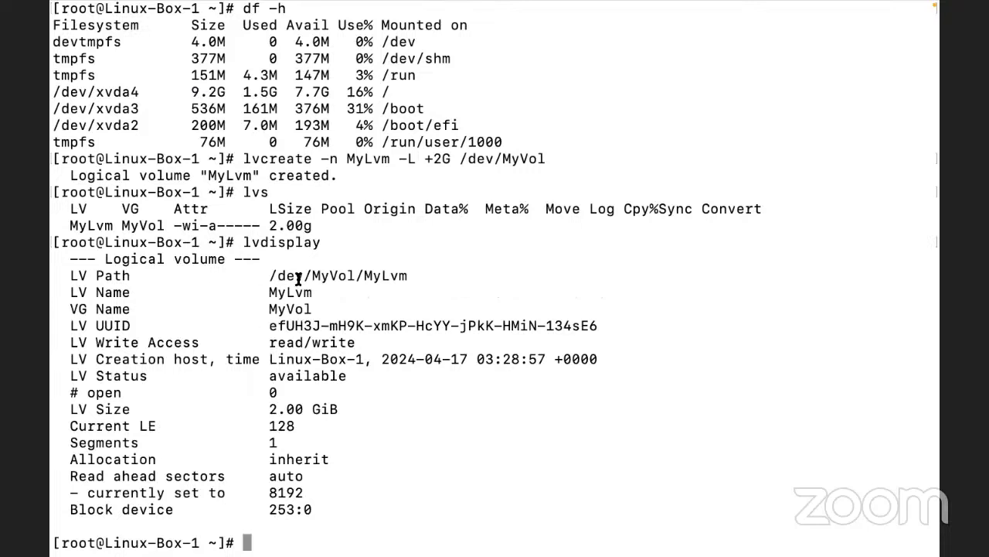
- Examine the logical volume's path, LV and VG names, UUID, write access, creation time, status, size and current LE
left_click_drag(271, 275, 415, 275)
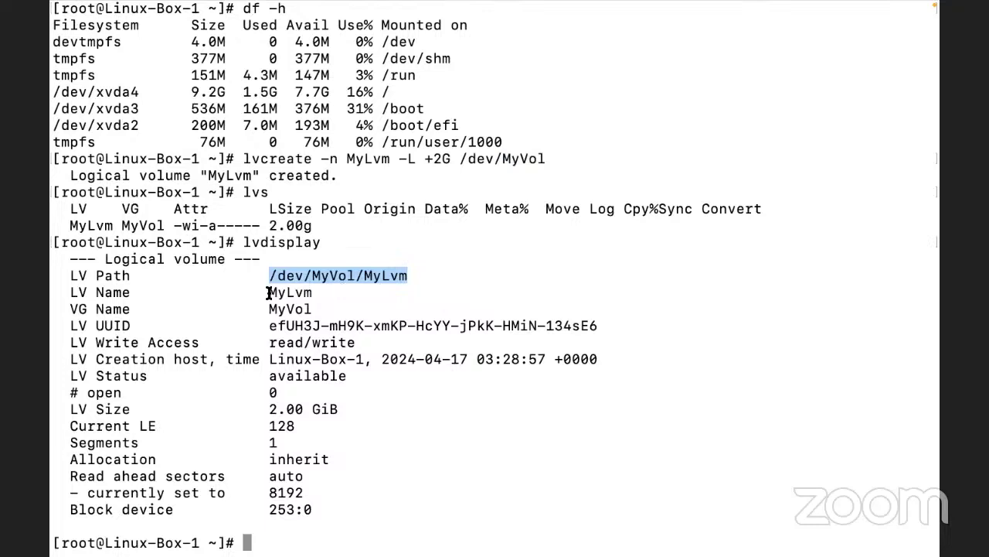
left_click_drag(270, 293, 312, 292)
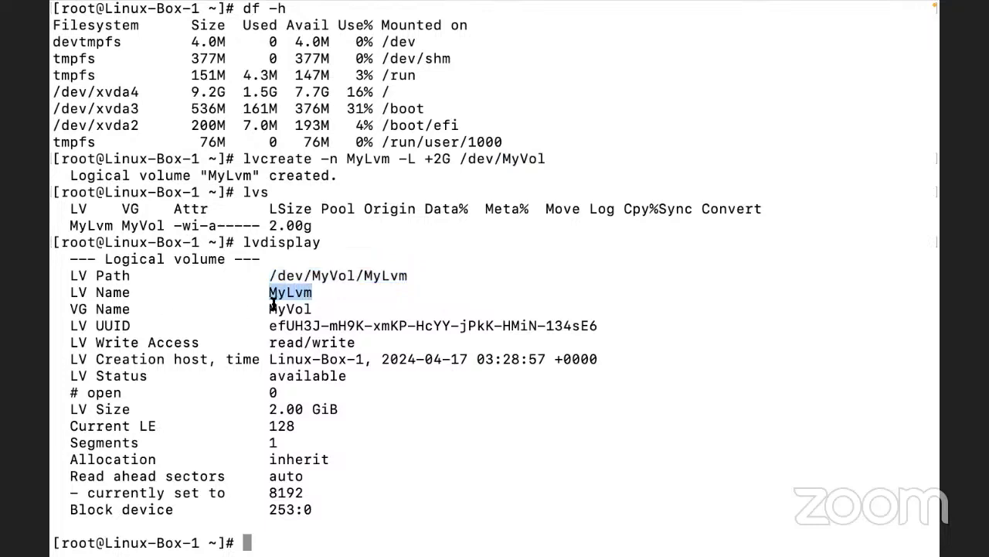
left_click_drag(269, 309, 311, 308)
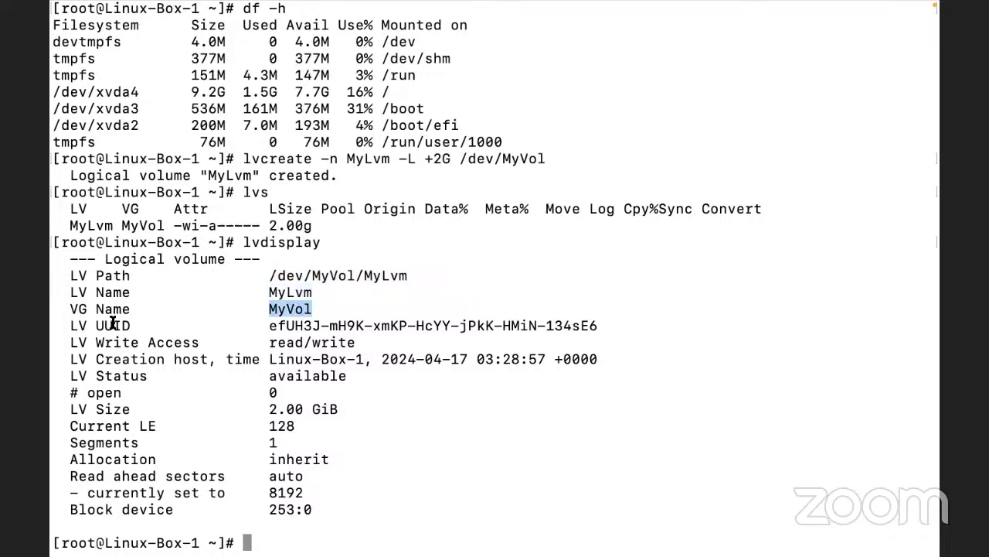
left_click(288, 324)
triple_click(288, 324)
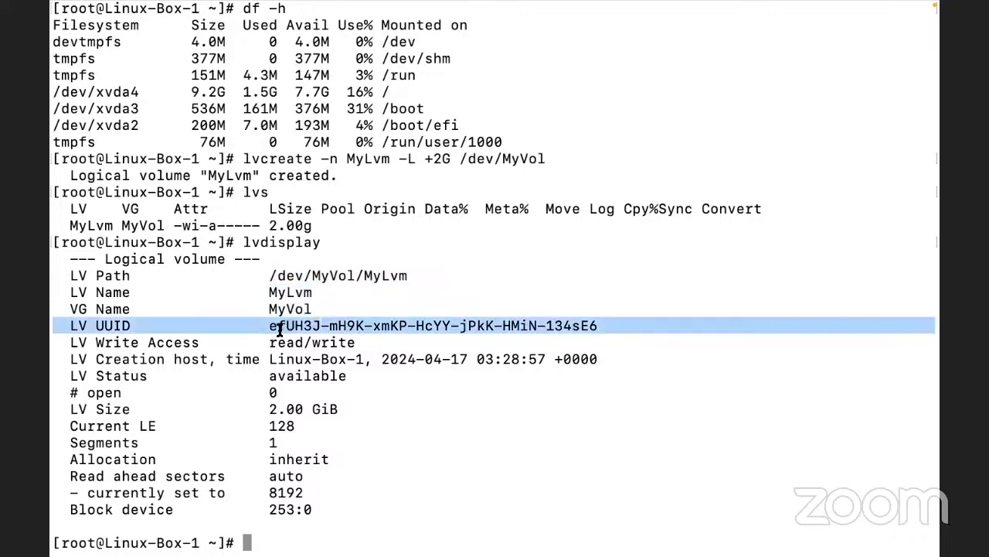
left_click_drag(267, 342, 352, 343)
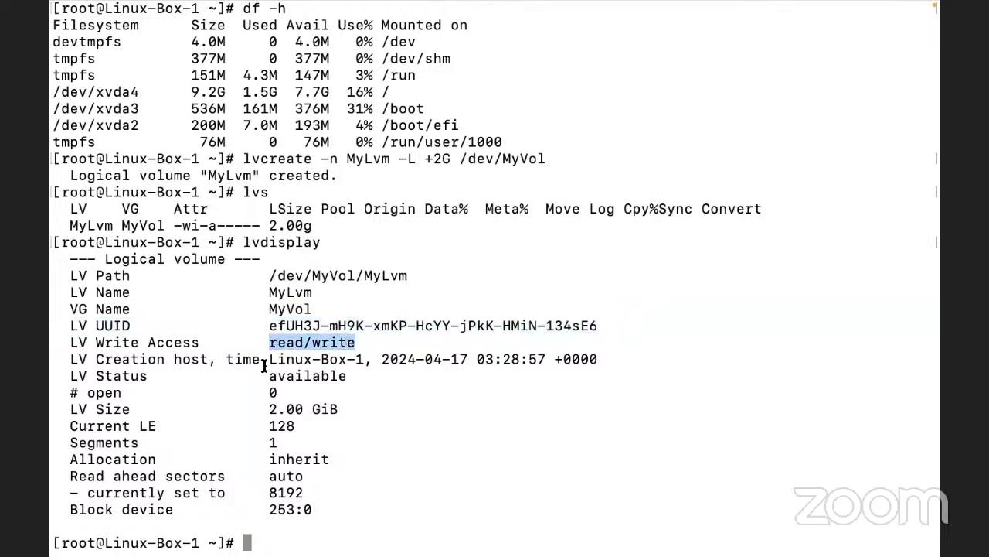
left_click_drag(271, 359, 608, 359)
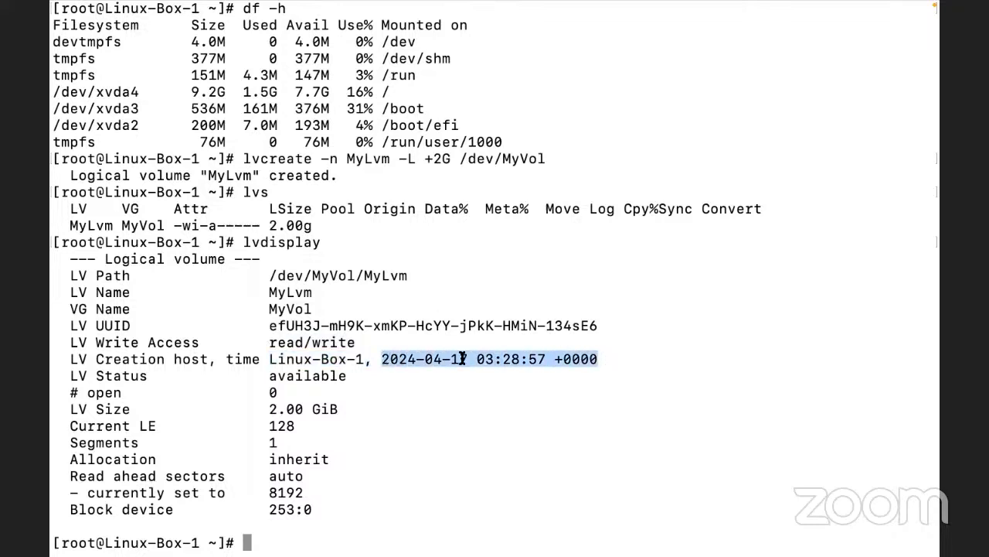
double_click(323, 374)
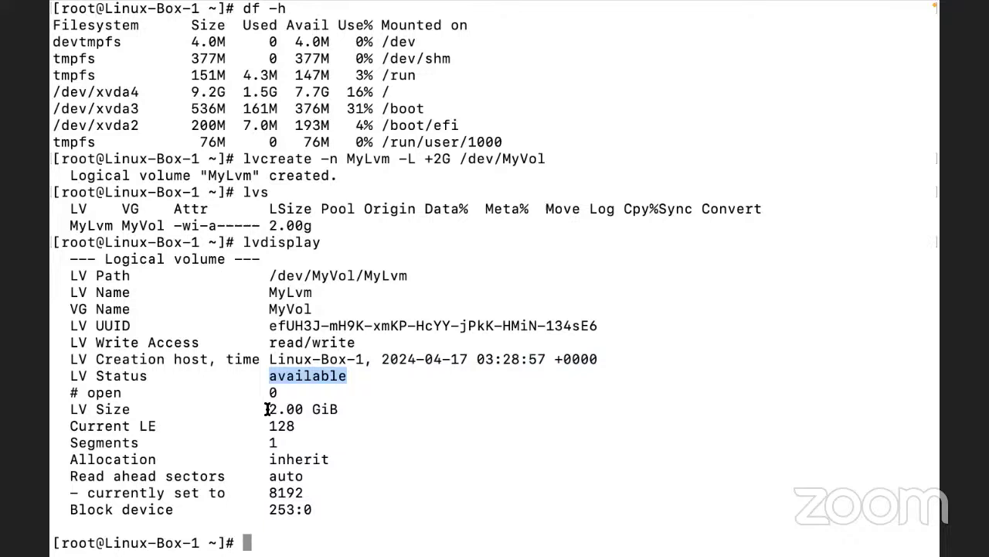
left_click_drag(266, 409, 360, 409)
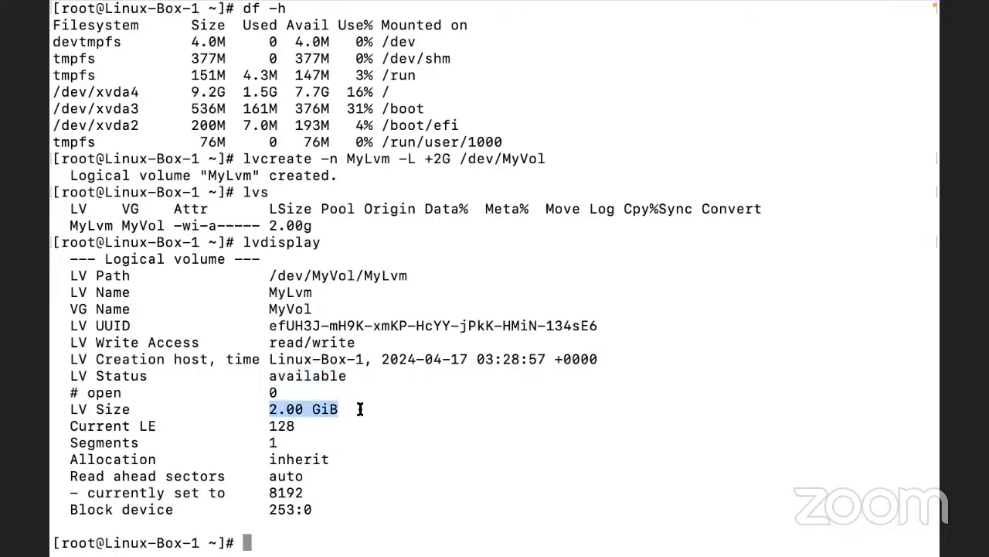
double_click(284, 426)
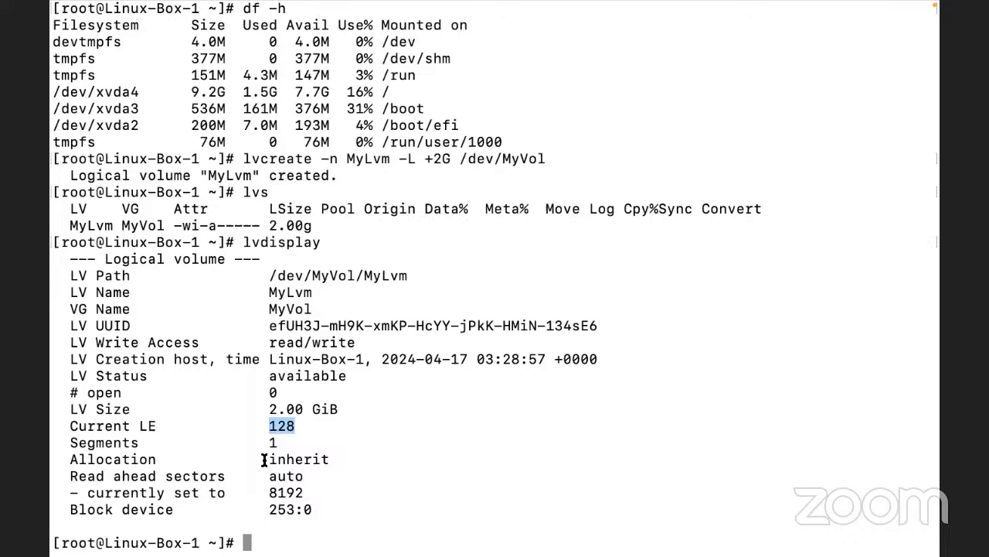
- Format the logical volume with XFS by running mkfs.xfs on its LV path /dev/MyVol/MyLvm
type("mkfs")
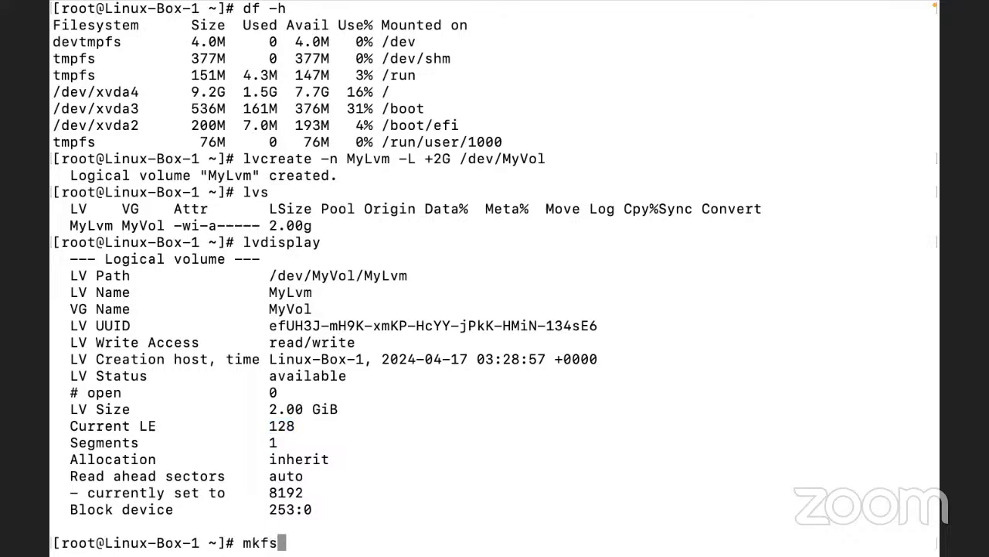
type(".xfs /dev/")
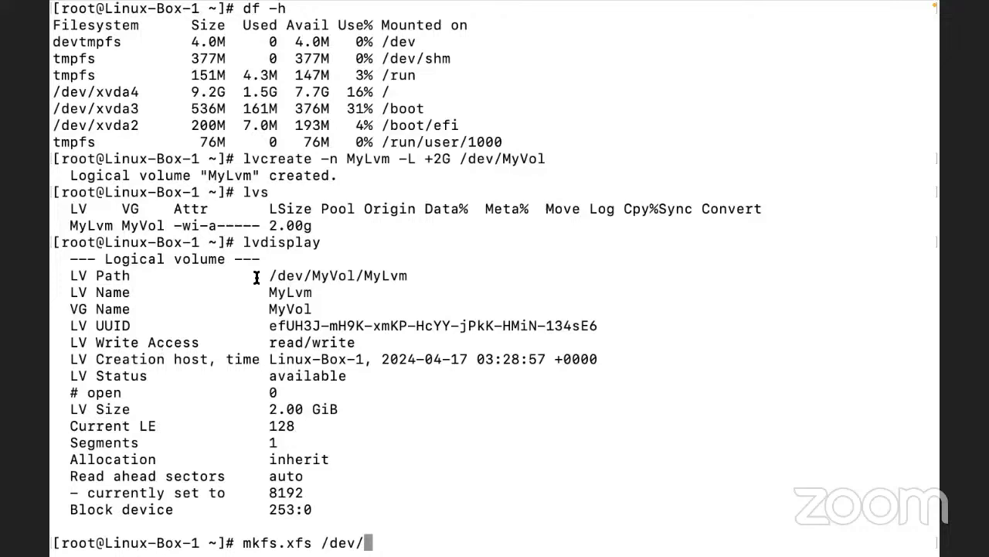
left_click_drag(269, 275, 407, 276)
key("super+c")
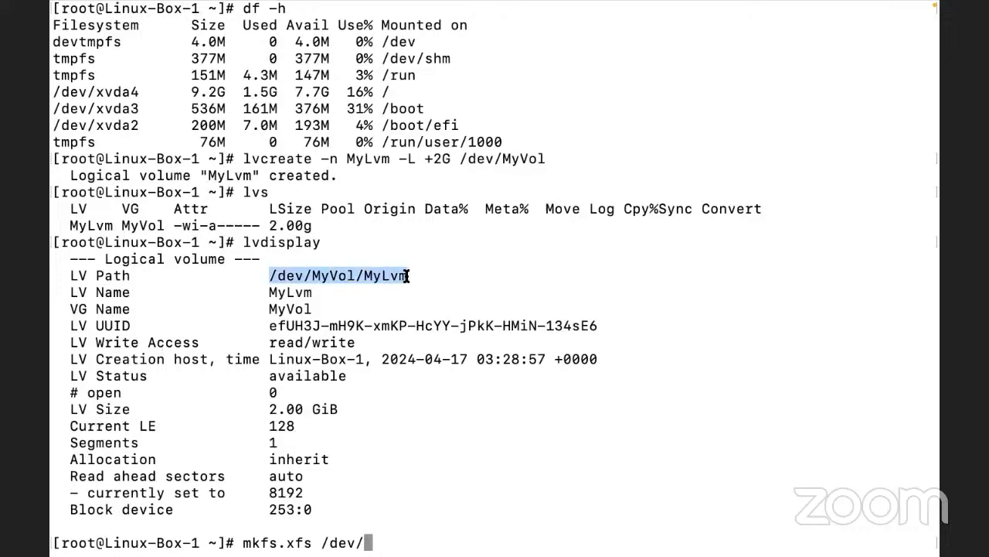
key("BackSpace")
key("BackSpace")
key("BackSpace")
key("BackSpace")
key("BackSpace")
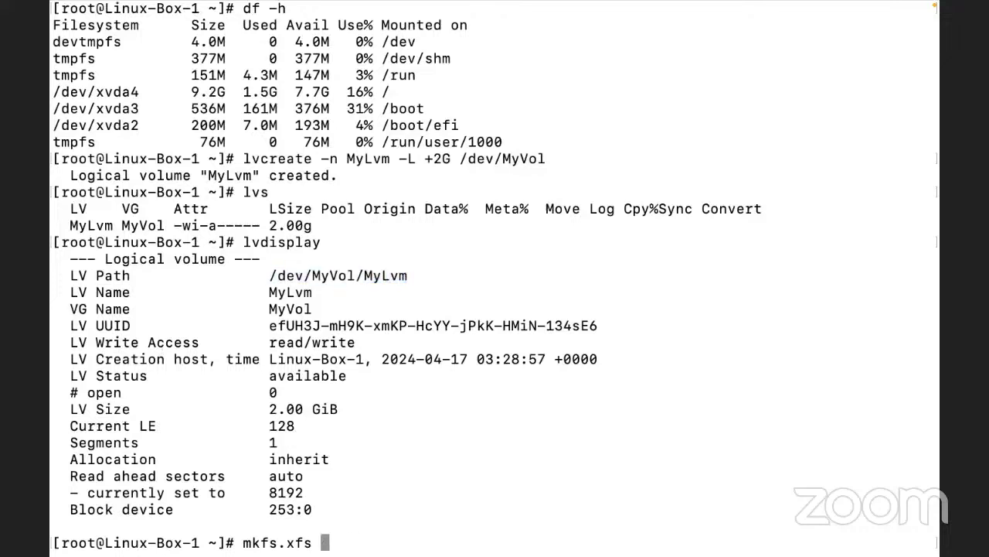
key("super+v")
key("Return")
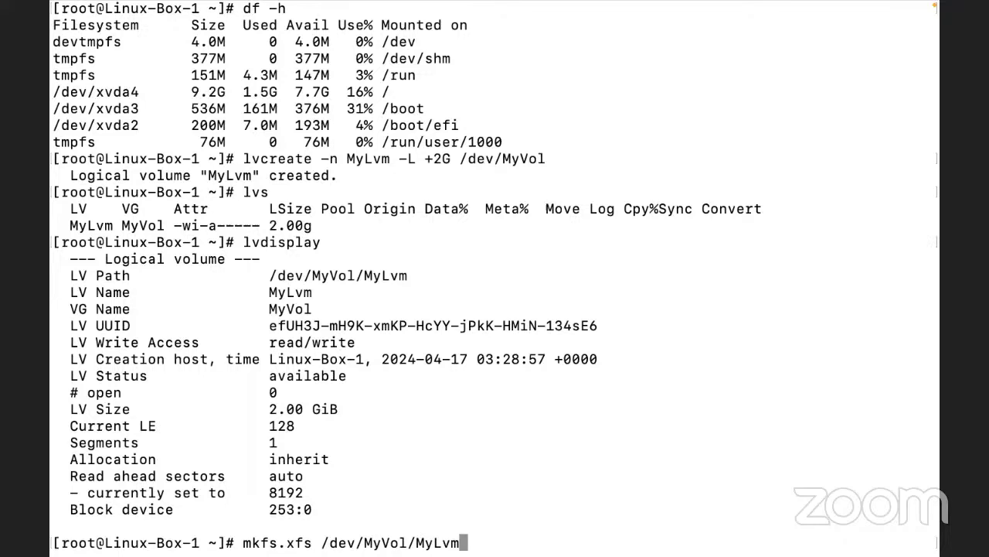
key("Return")
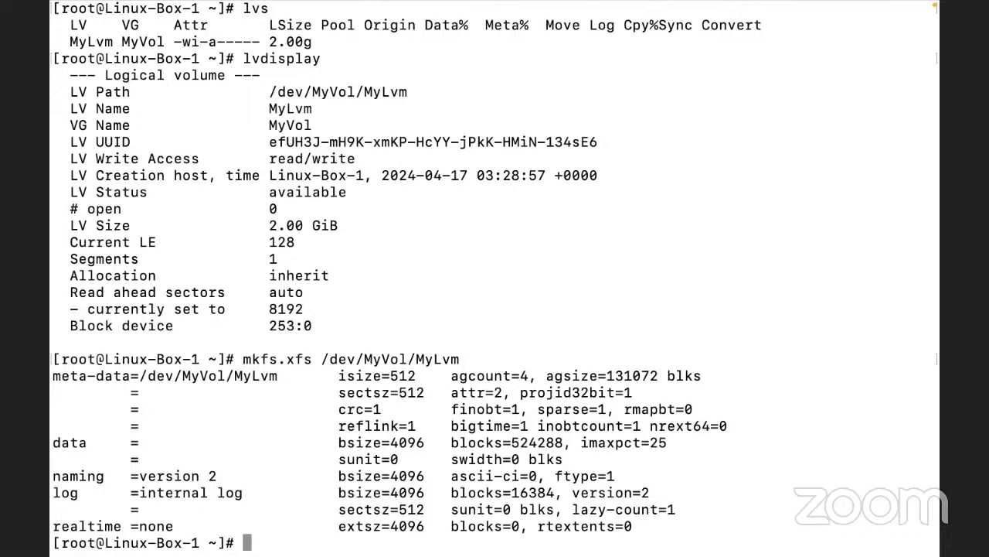
- On a cleared screen, list the block device attributes with blkid and examine the MyLvm volume's mapper path and filesystem type
key("ctrl+l")
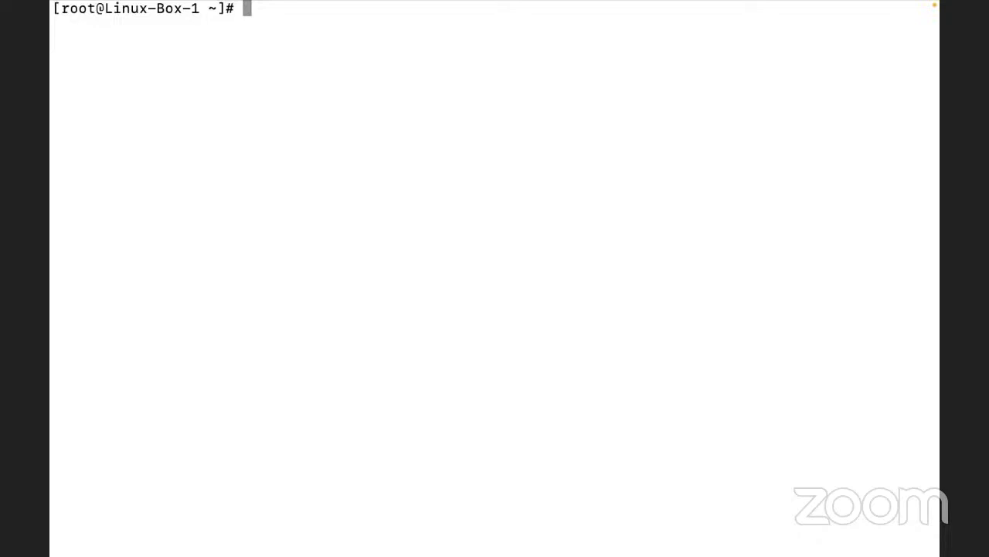
type("blkid")
key("Return")
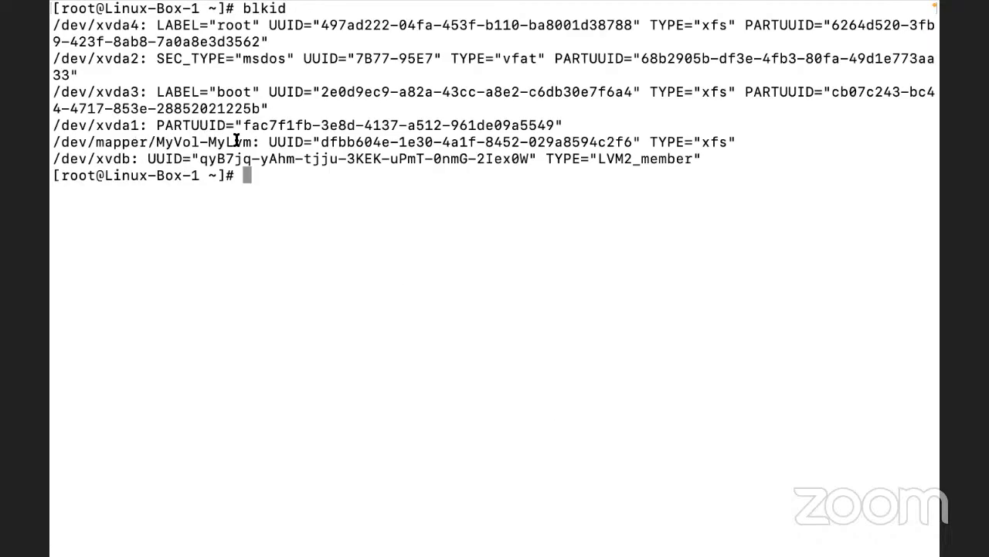
left_click_drag(250, 141, 51, 142)
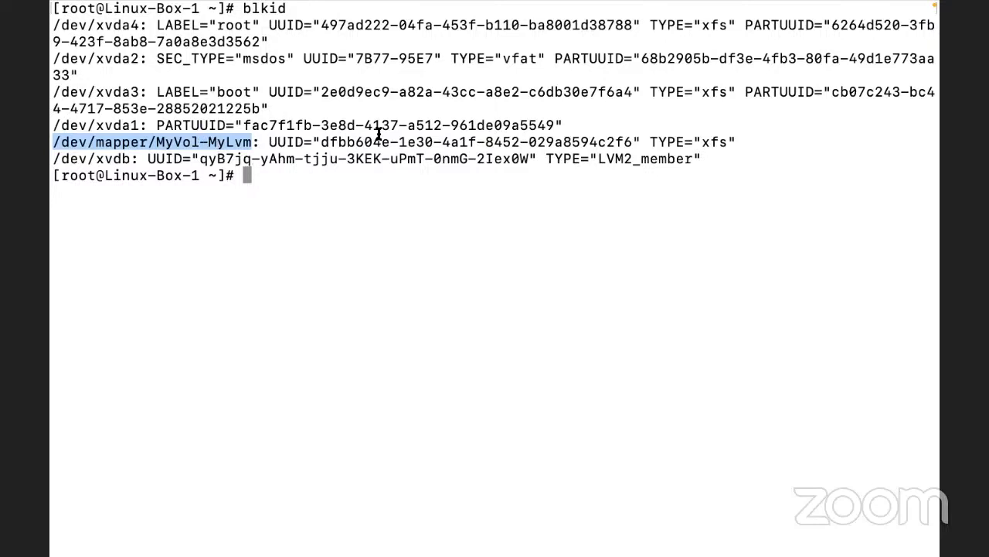
key("super+Tab")
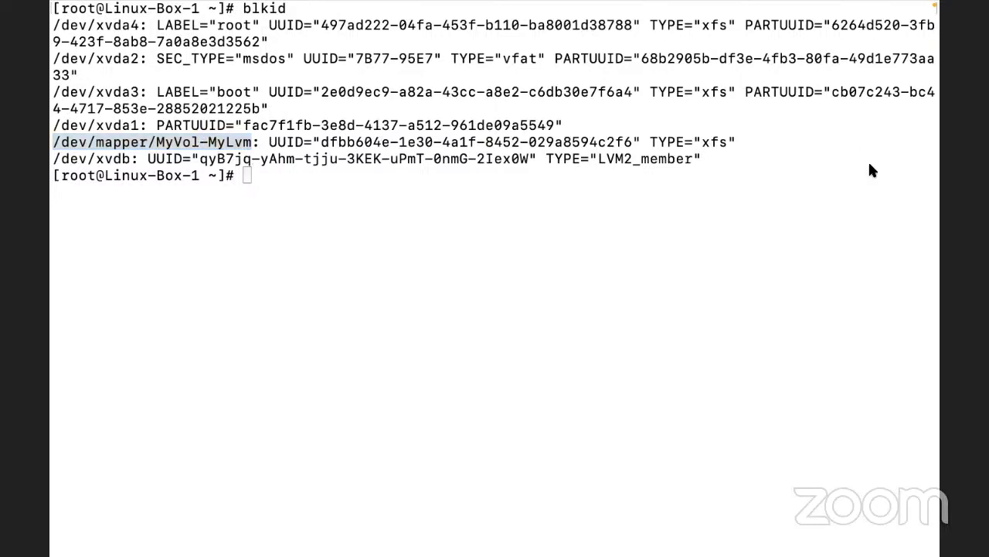
double_click(711, 141)
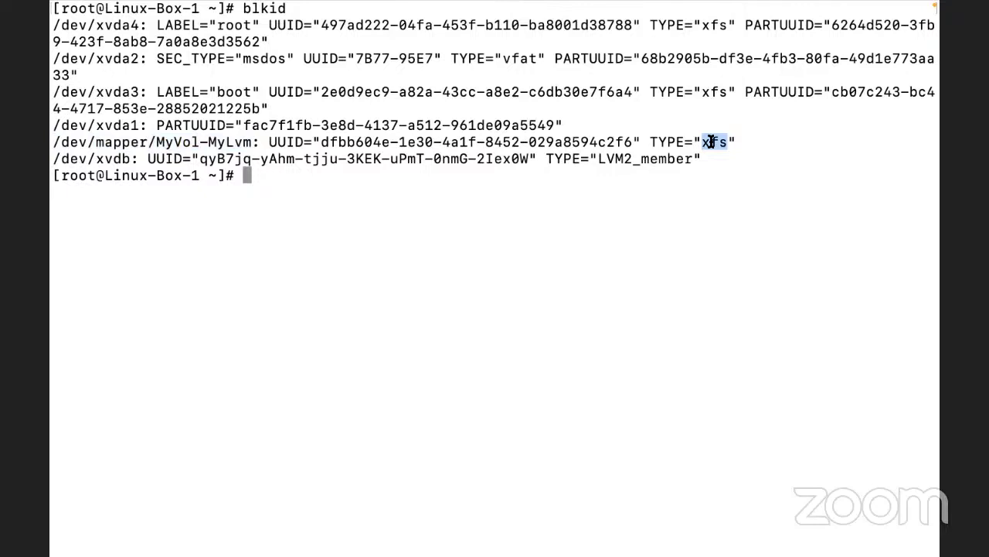
left_click(613, 208)
- Mount /dev/mapper/MyVol-MyLvm on /data/, copying the device path from the blkid output
left_click_drag(251, 142, 50, 139)
key("super+c")
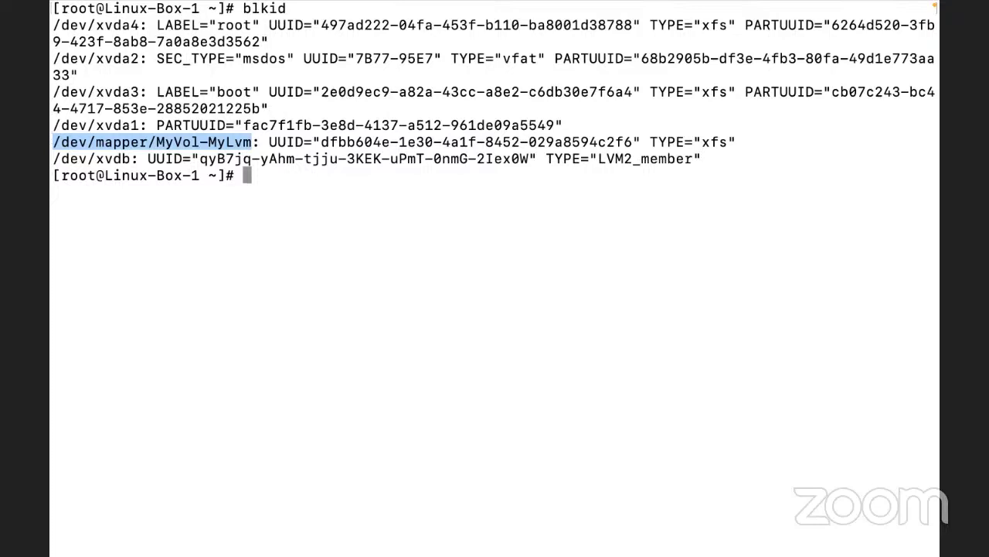
type("mount")
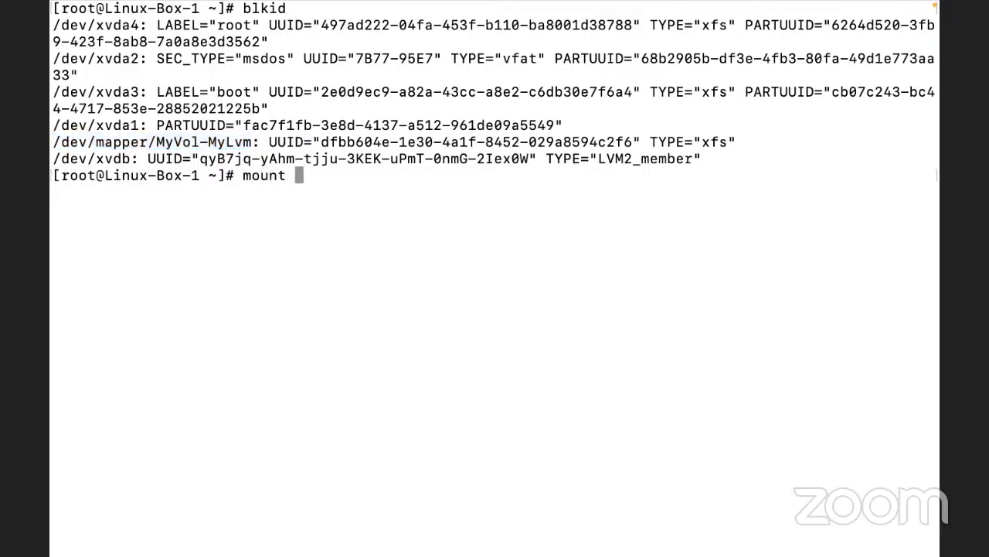
key("super+v")
type("/")
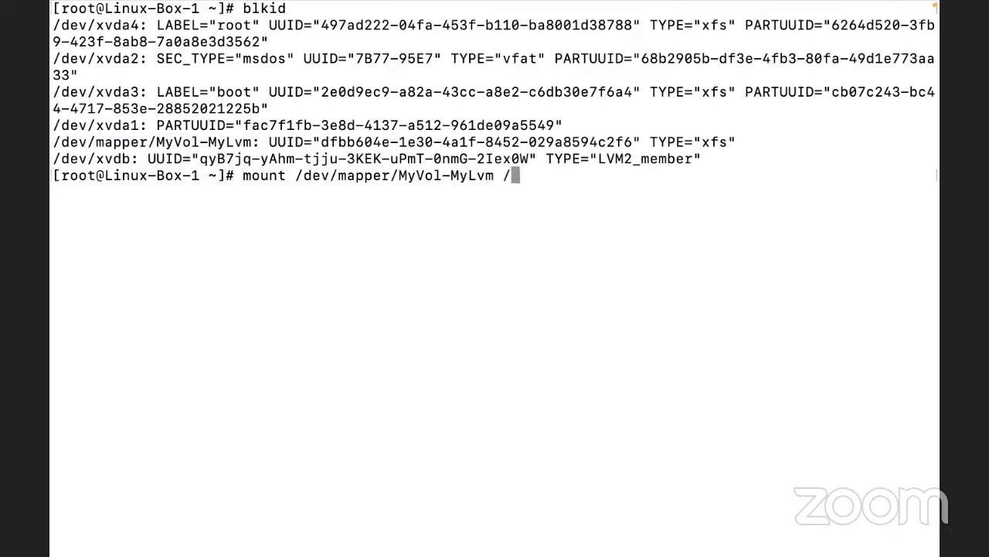
type("data/")
key("Return")
- List the mounted filesystems with df -Th and check the MyLvm volume's mount point and size
type("df ")
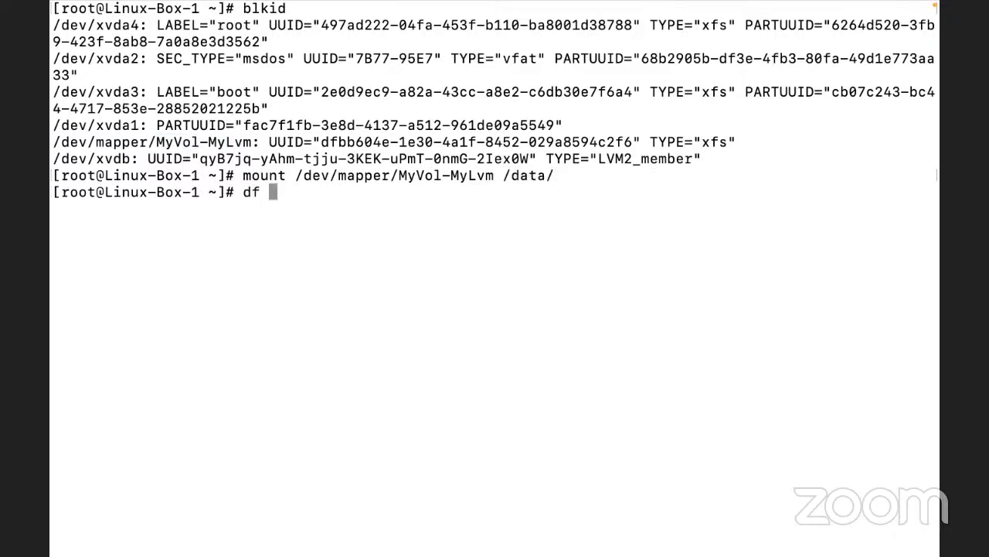
type("-Th")
key("Return")
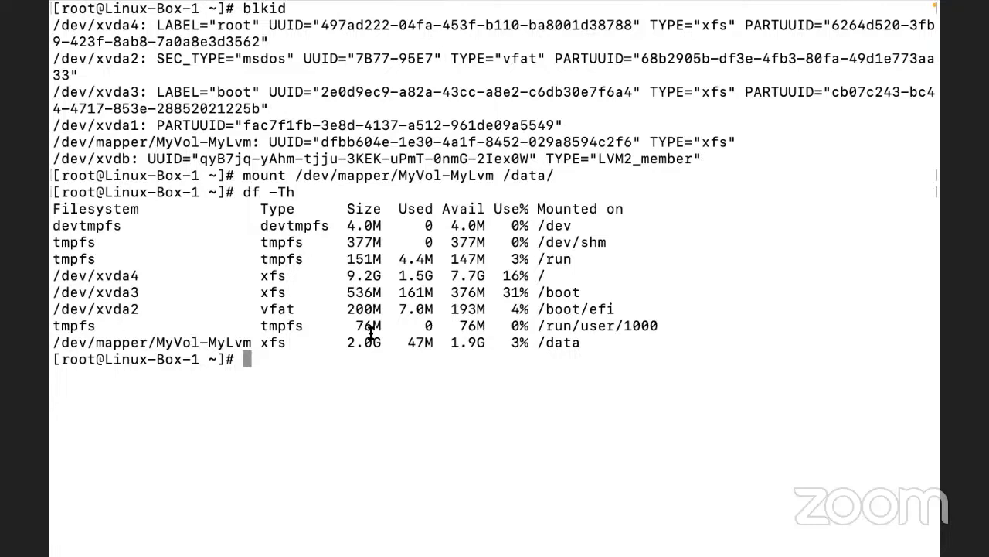
double_click(553, 342)
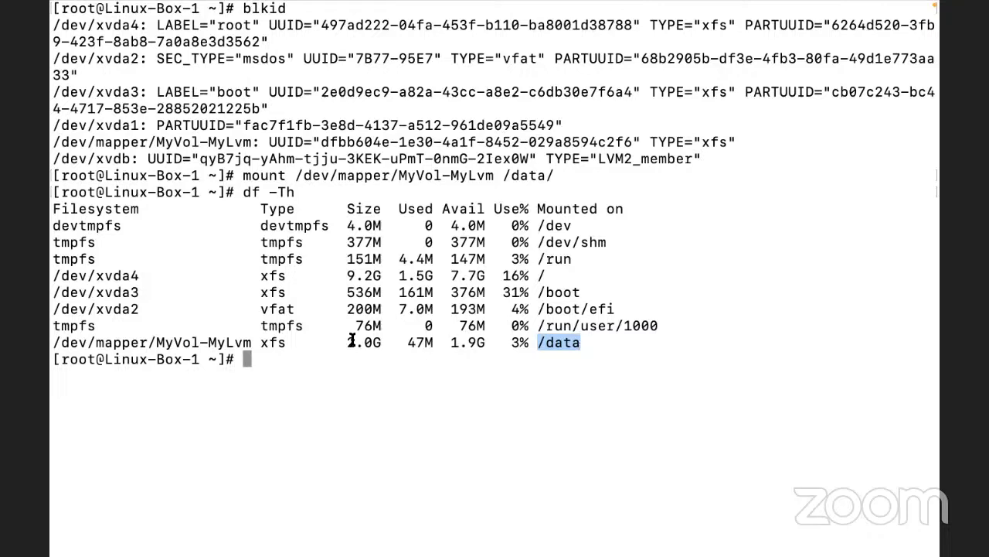
left_click_drag(350, 341, 379, 335)
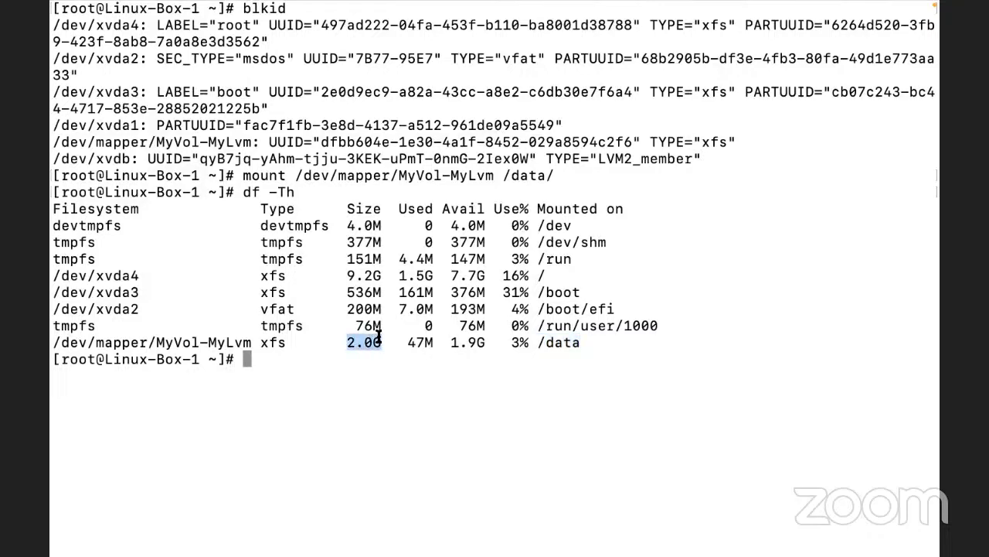
left_click(388, 392)
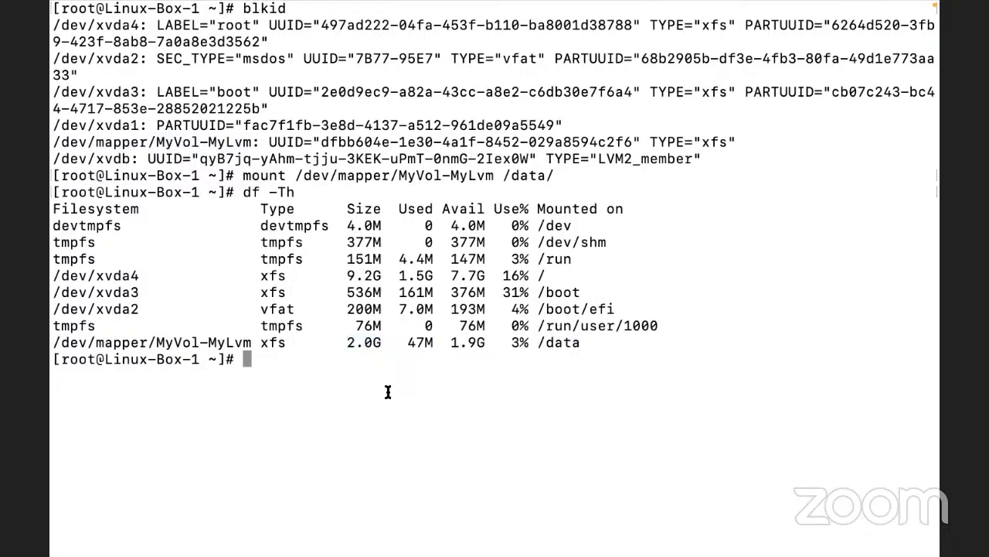
- Extend the logical volume by 3G by running lvextend -n /dev/mapper/MyVol-MyLvm -L +3G
type("lvextend")
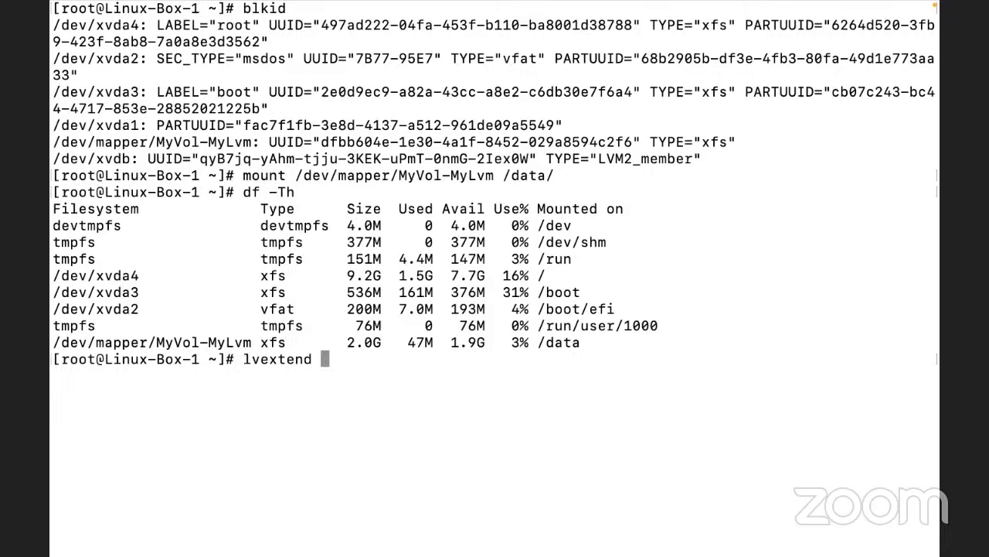
type("-n")
key("super+v")
left_click_drag(252, 342, 213, 344)
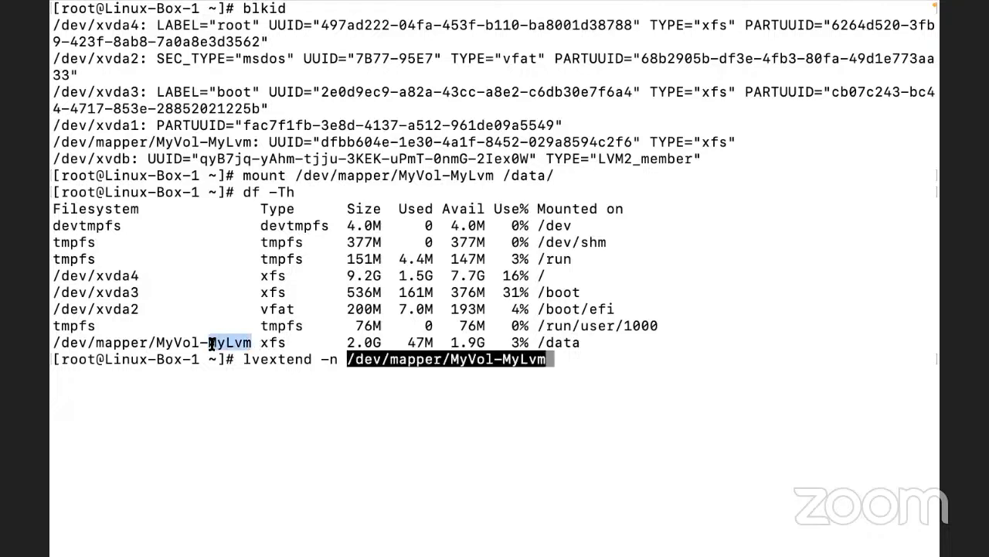
left_click(412, 419)
key("End")
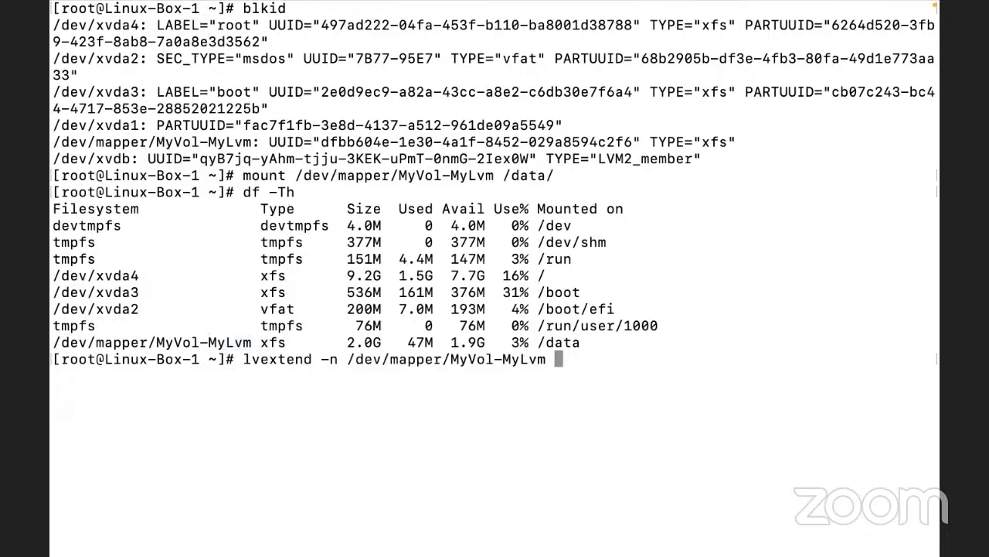
type("-l")
key("BackSpace")
type("L +3G")
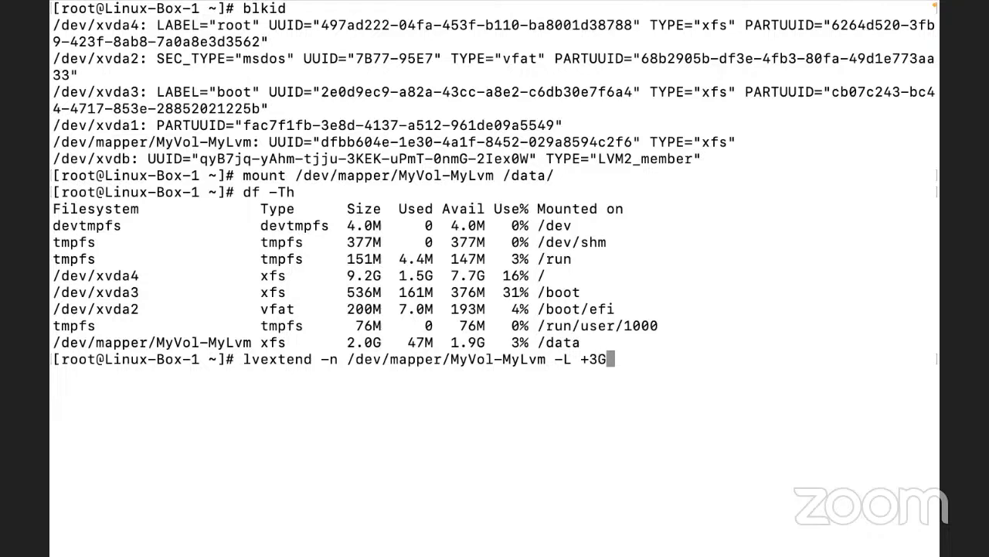
key("Return")
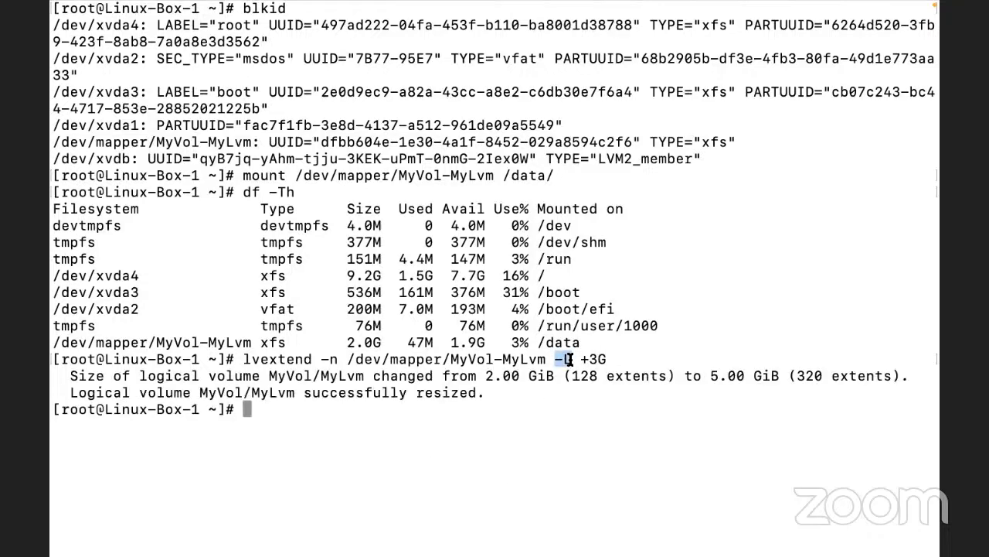
- Examine the size change reported by lvextend and list the logical volumes with lvs
left_click_drag(580, 358, 609, 356)
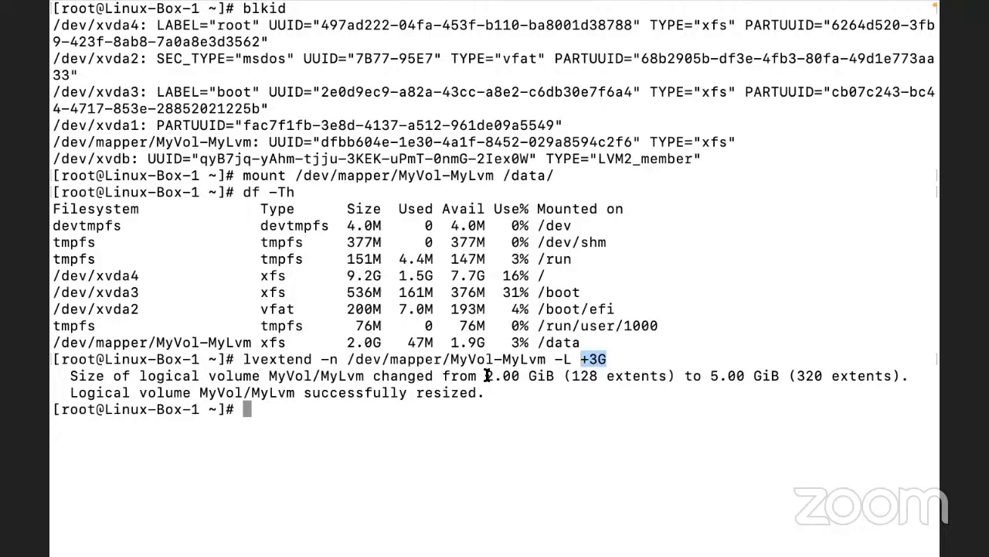
left_click_drag(486, 375, 521, 375)
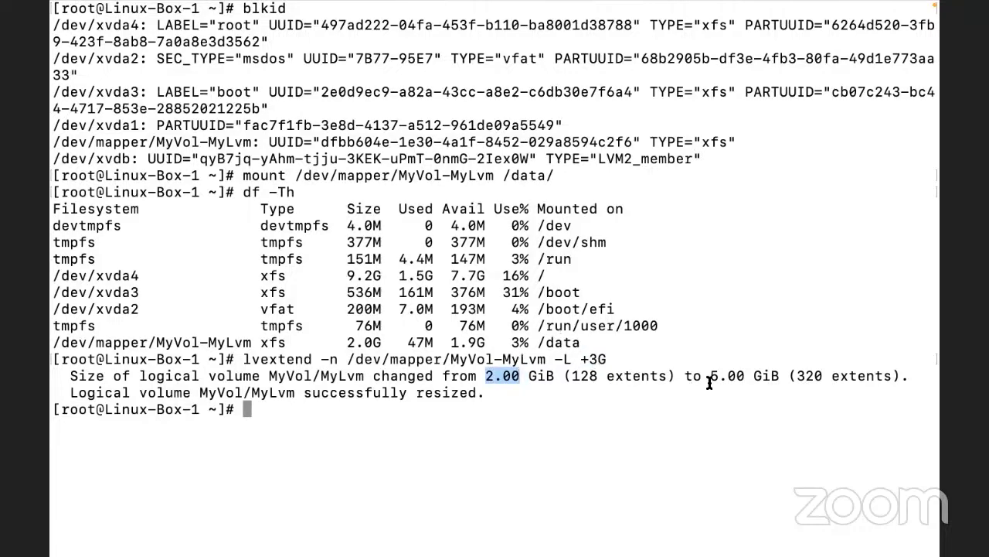
left_click_drag(711, 375, 787, 375)
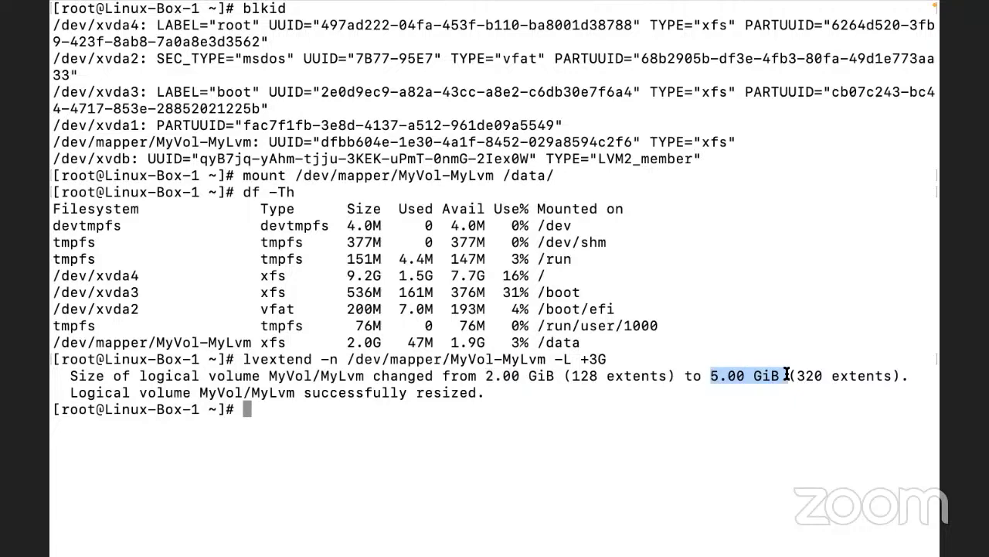
type("lvs")
key("Return")
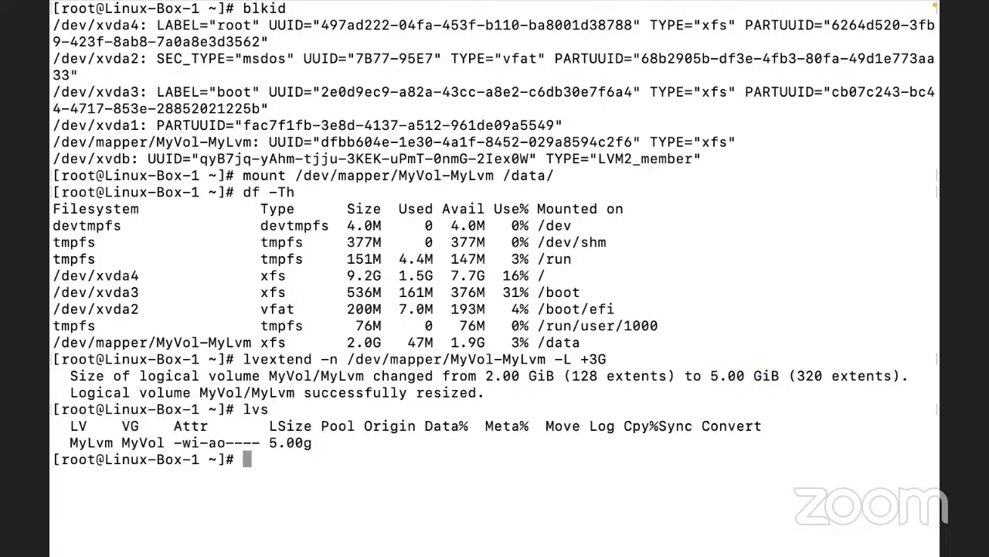
- Run df -Th and compare the /data filesystem's size with the extended logical volume's size
type("df -Th")
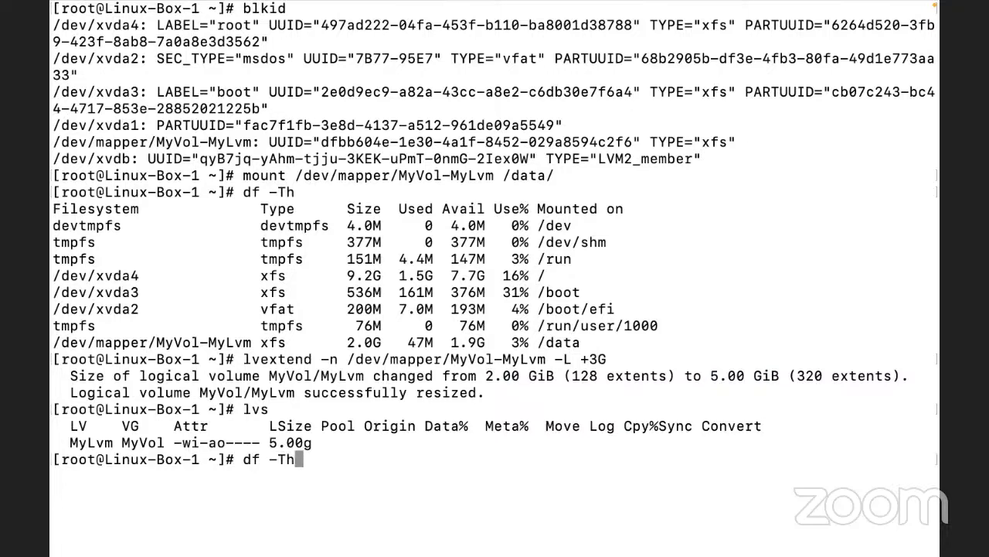
key("Return")
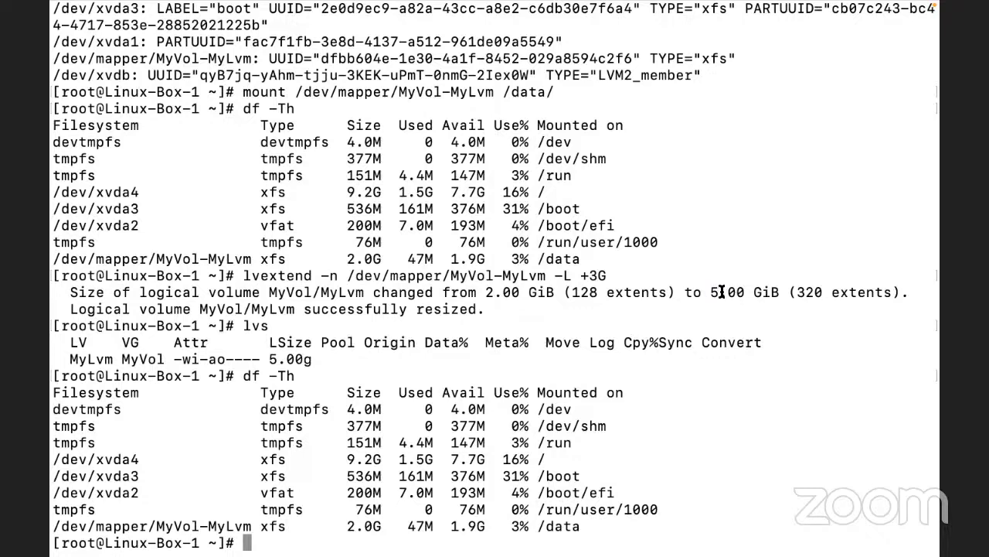
left_click_drag(711, 292, 745, 292)
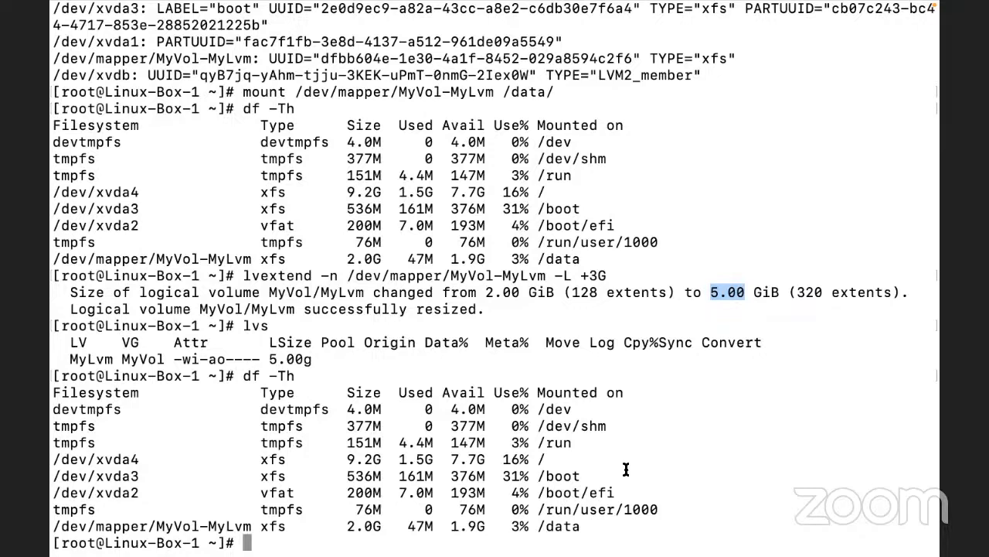
- On a cleared screen, grow the XFS filesystem to fill the logical volume with xfs_growfs /dev/mapper/MyVol-MyLvm
key("ctrl+l")
type("xfs_")
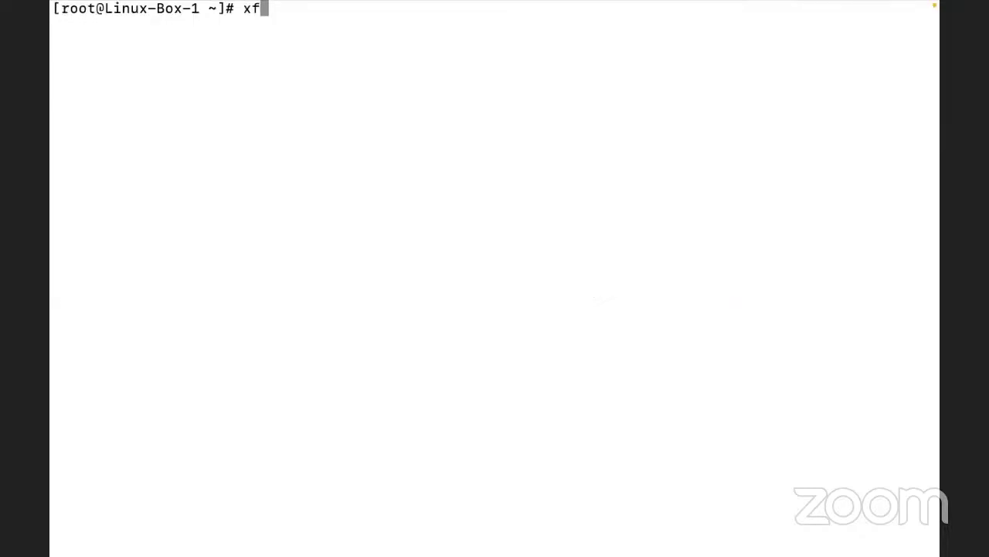
type("growfs")
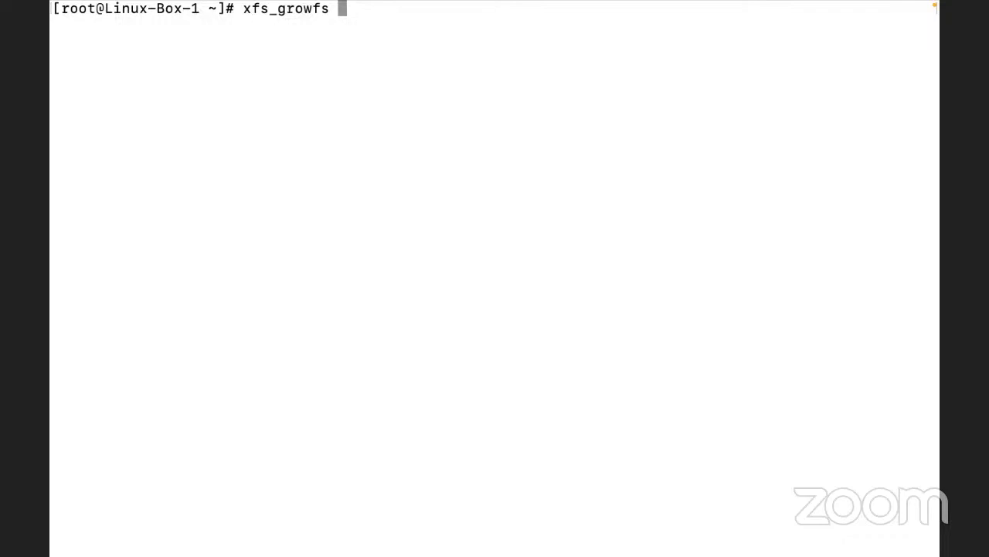
type("/dev/mapper/MyVol-MyLvm")
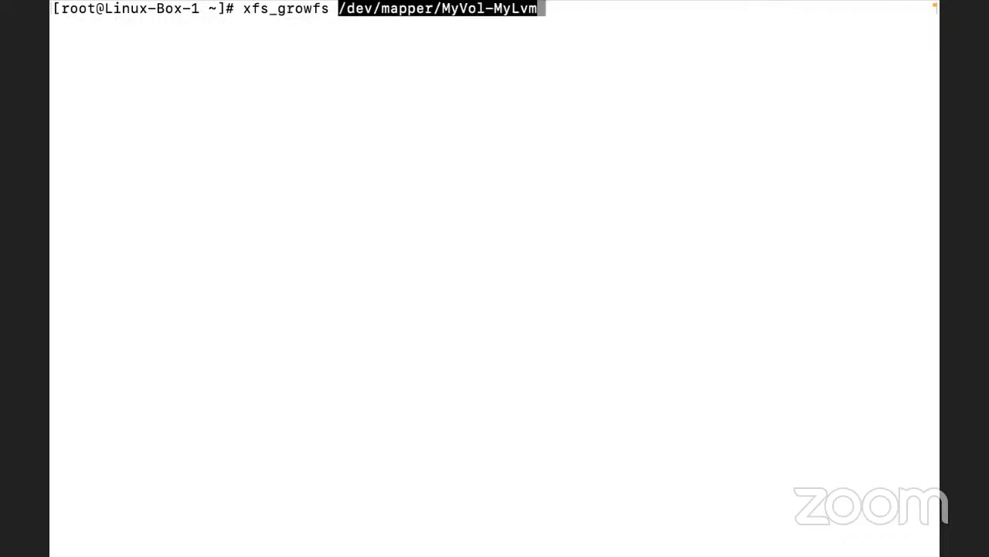
key("Return")
- Check the grown /data filesystem's size, used and available space with df -Th
type("df -Th")
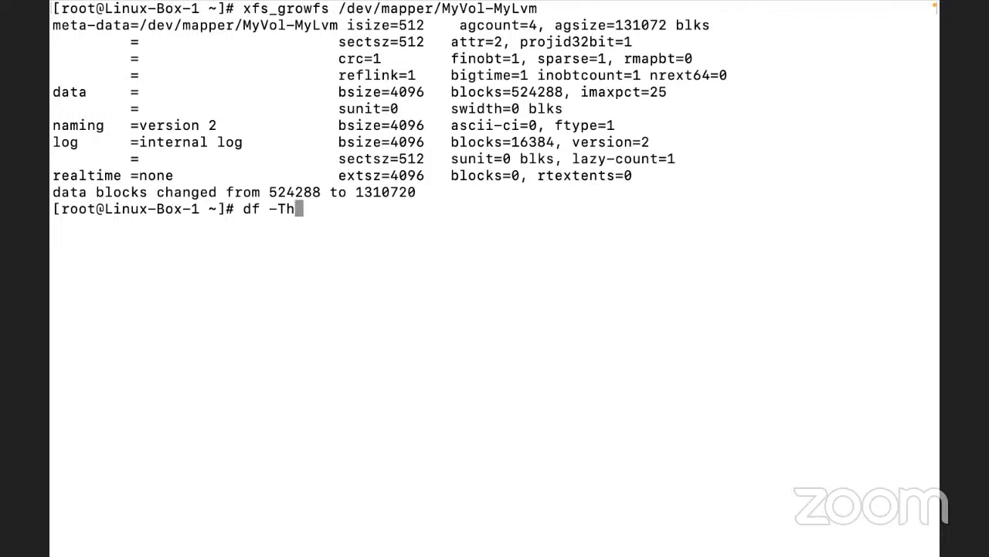
key("Return")
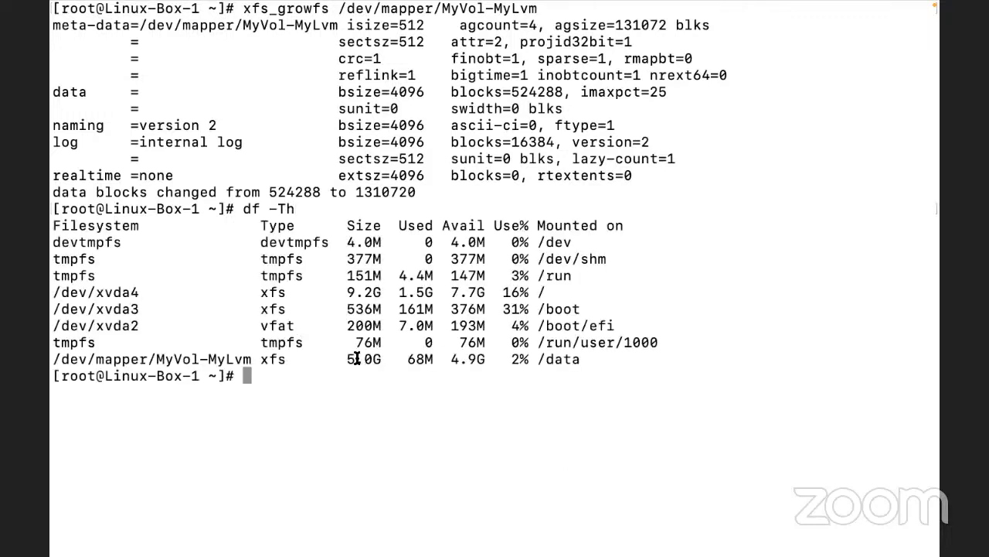
left_click_drag(347, 360, 489, 357)
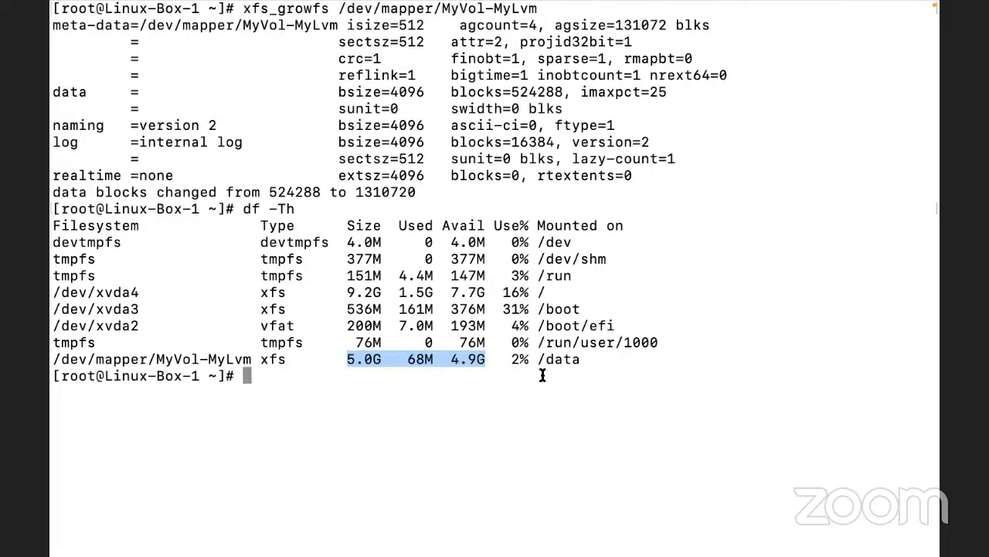
- Try to extend the logical volume by 10G, reusing the earlier command as lvextend -n /dev/MyVol/MyLvm -L +10G
key("Up")
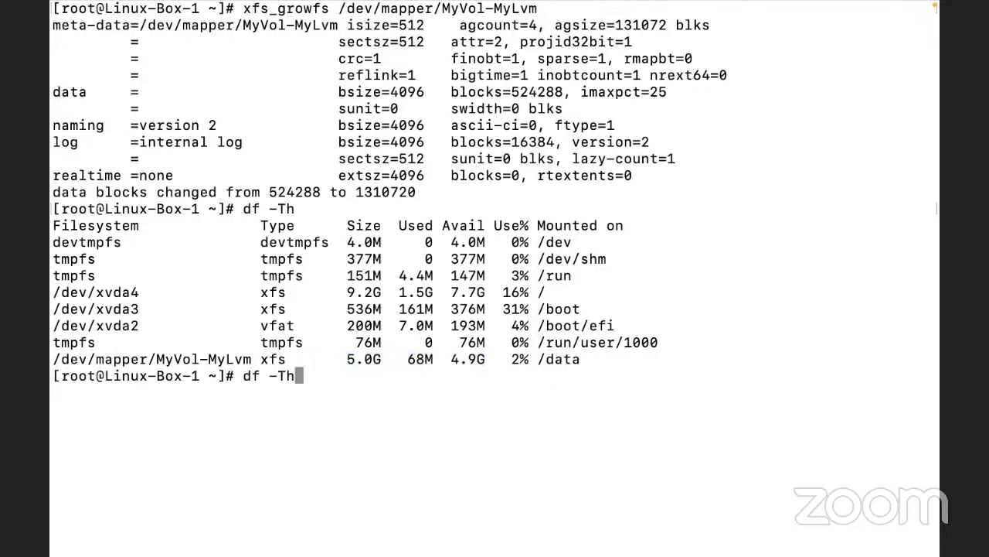
key("Up")
key("Up")
key("Up")
key("Up")
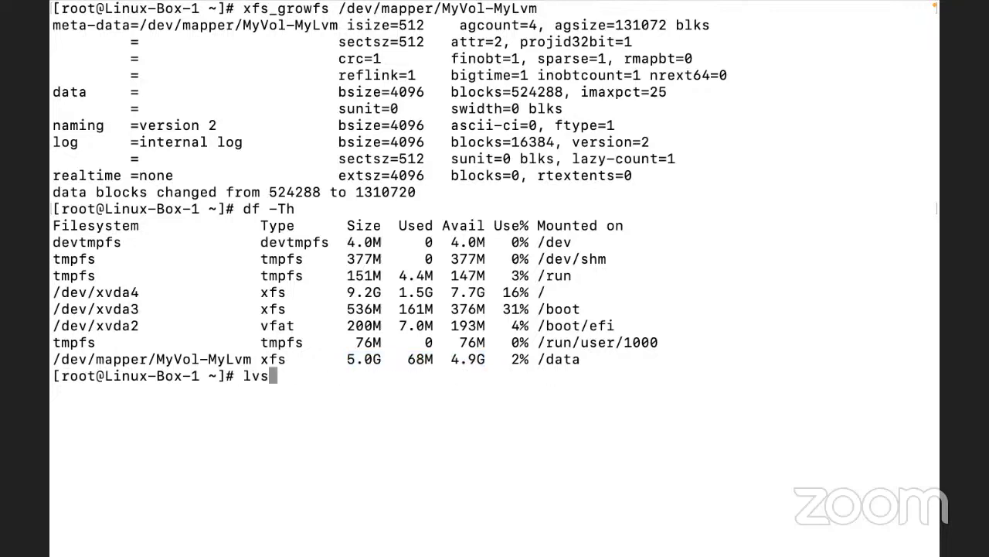
key("Left")
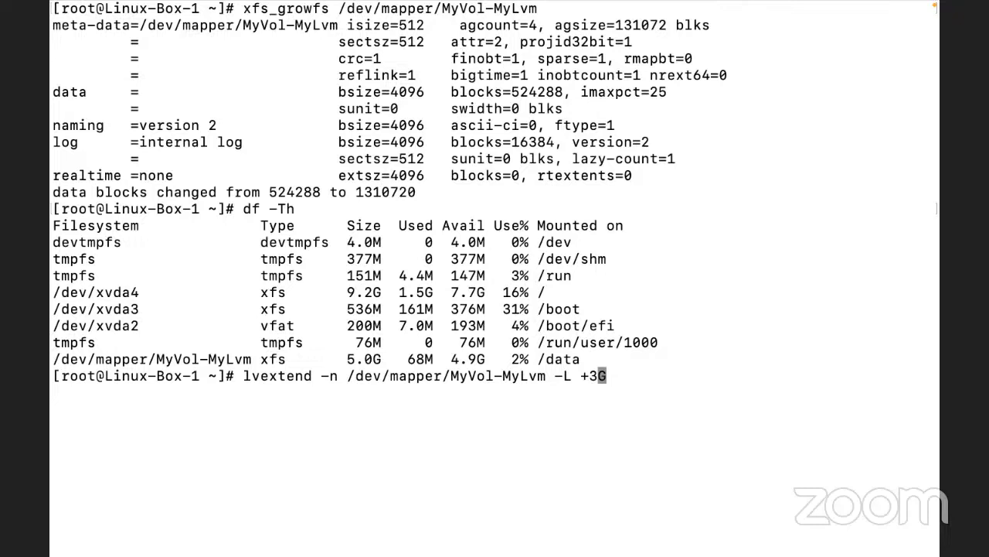
key("BackSpace")
type("10")
key("Left")
key("Left")
key("Left")
key("Left")
key("Left")
key("Left")
key("Left")
key("Left")
key("Left")
key("Left")
key("Left")
key("BackSpace")
type("/")
key("Left")
key("Left")
key("Left")
key("Left")
key("Left")
key("Left")
key("BackSpace")
key("BackSpace")
key("BackSpace")
key("BackSpace")
key("BackSpace")
key("BackSpace")
key("BackSpace")
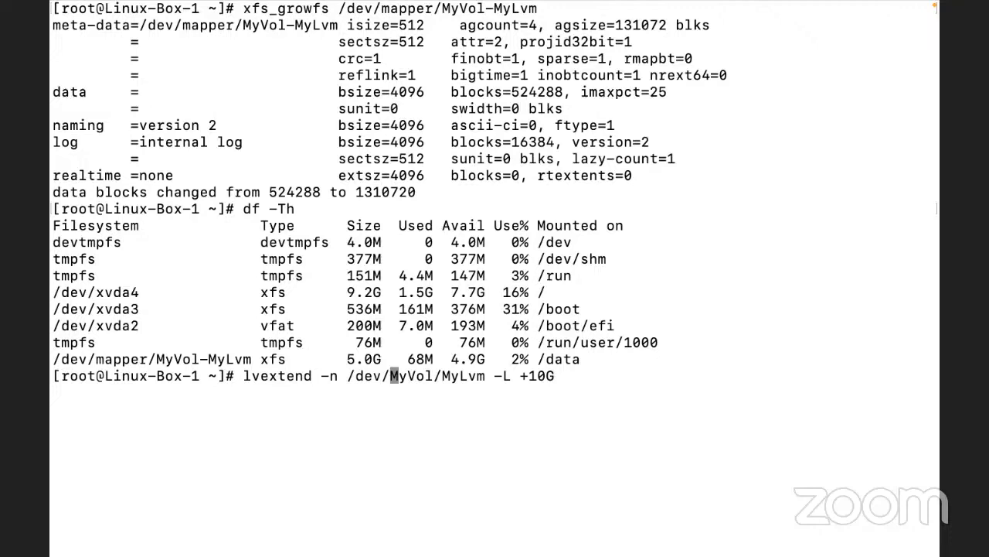
key("Return")
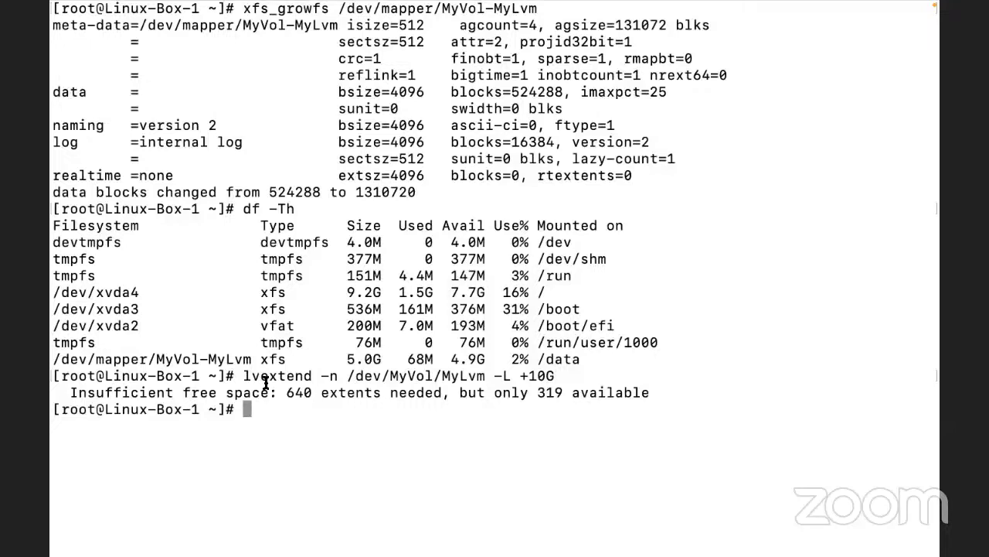
- List the volume groups with vgs and compare MyVol's free space with the requested 10G extension
type("vgs")
key("Return")
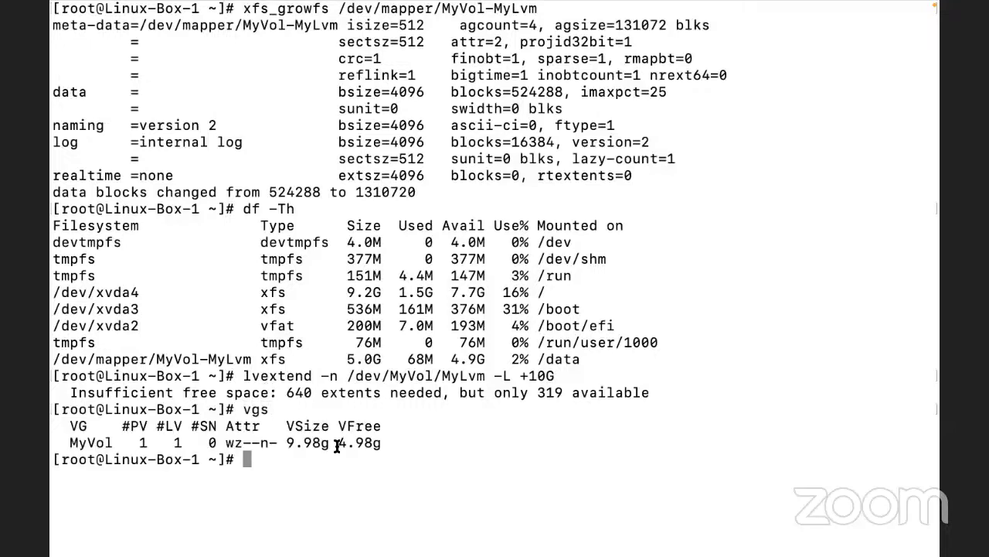
left_click_drag(337, 447, 389, 444)
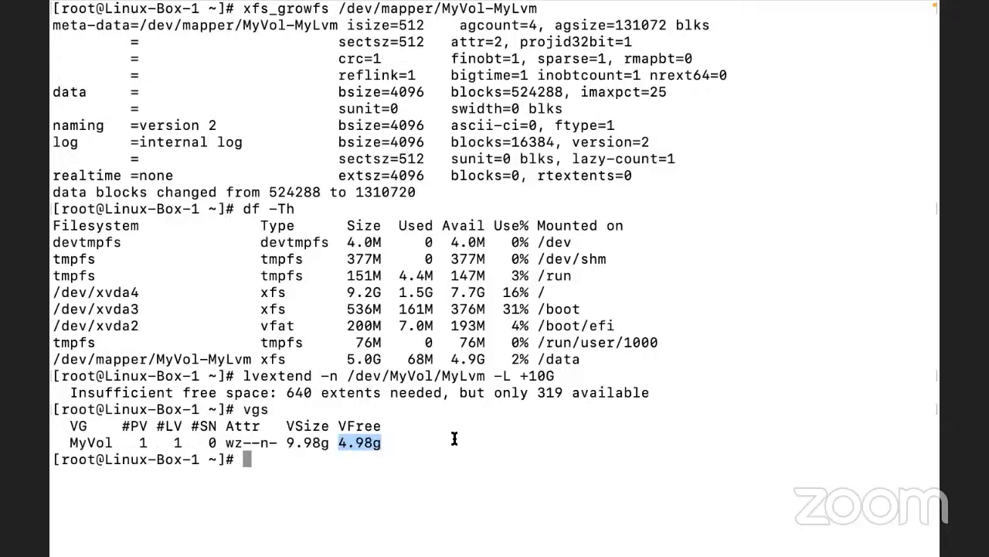
left_click_drag(528, 375, 564, 374)
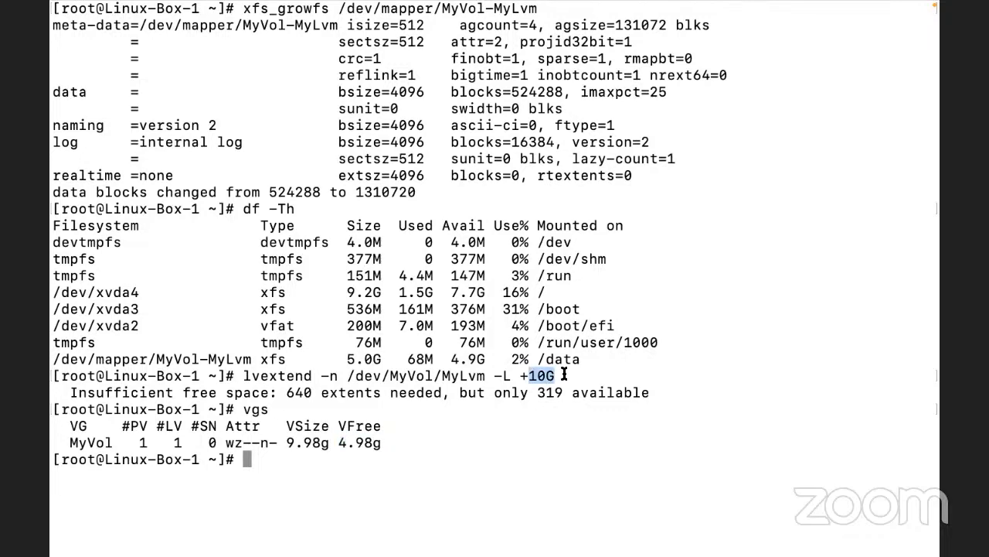
- Switch to the AWS console in Chrome and create a 10 GiB General Purpose SSD (gp3) EBS volume in ap-south-1a
mouse_move(158, 7)
key("super+Tab")
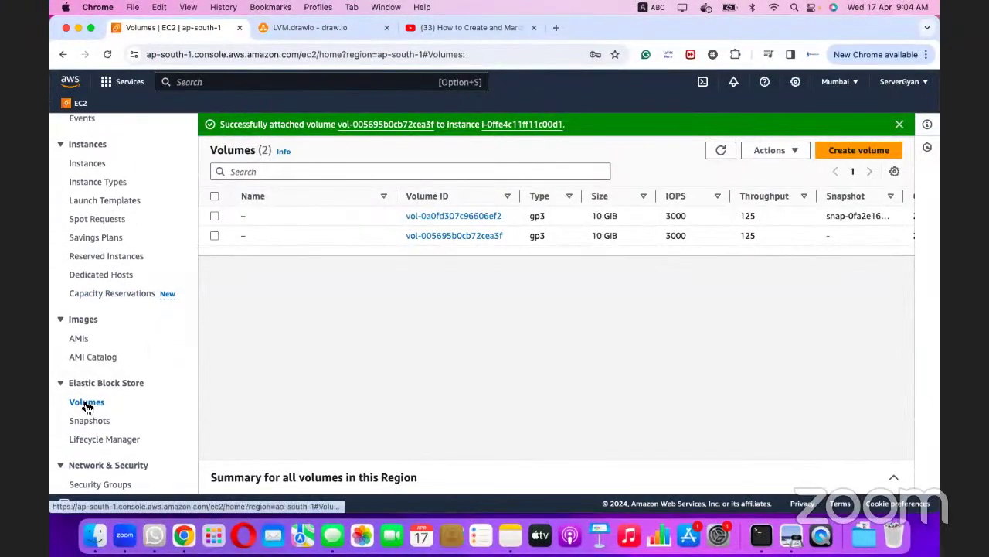
left_click(899, 124)
left_click(856, 129)
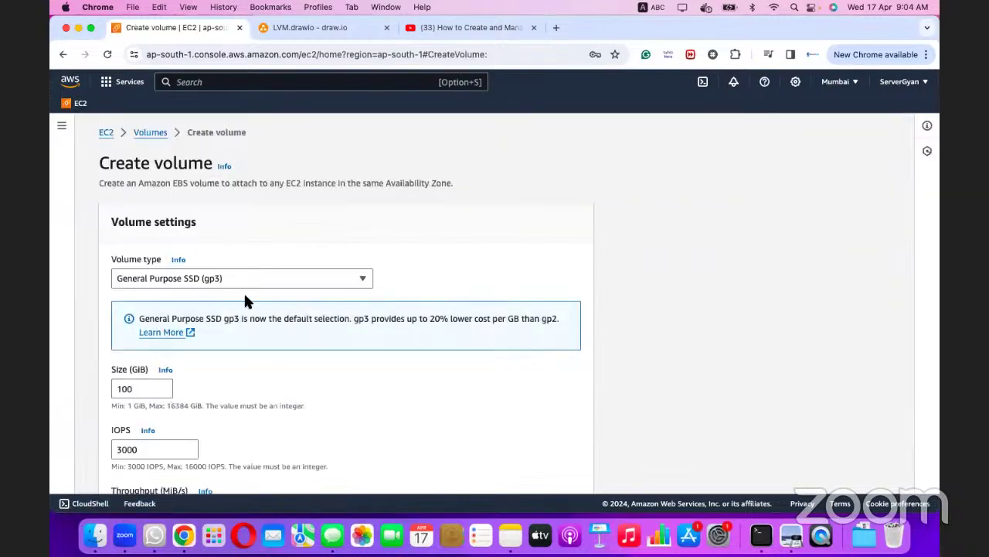
left_click(147, 388)
key("BackSpace")
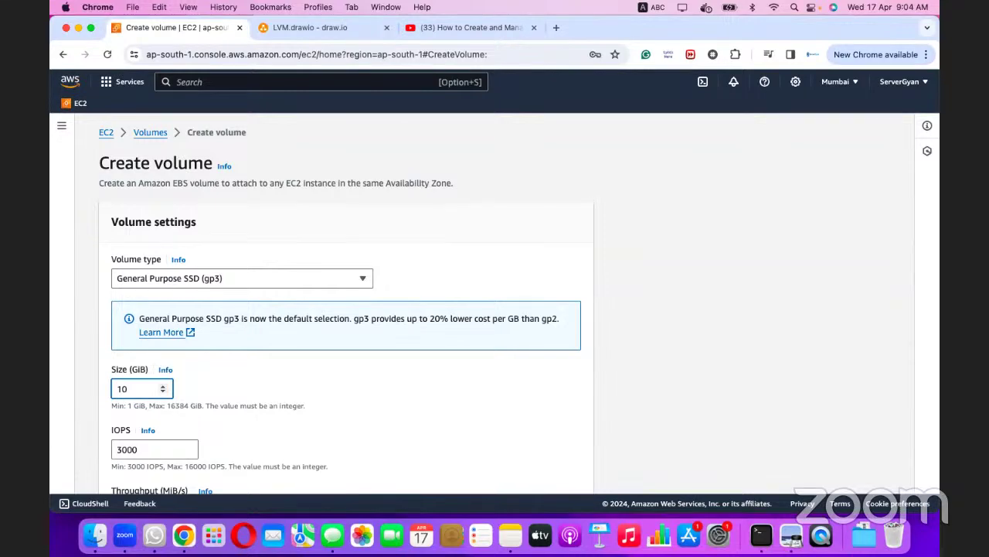
scroll(420, 389, "down", 4)
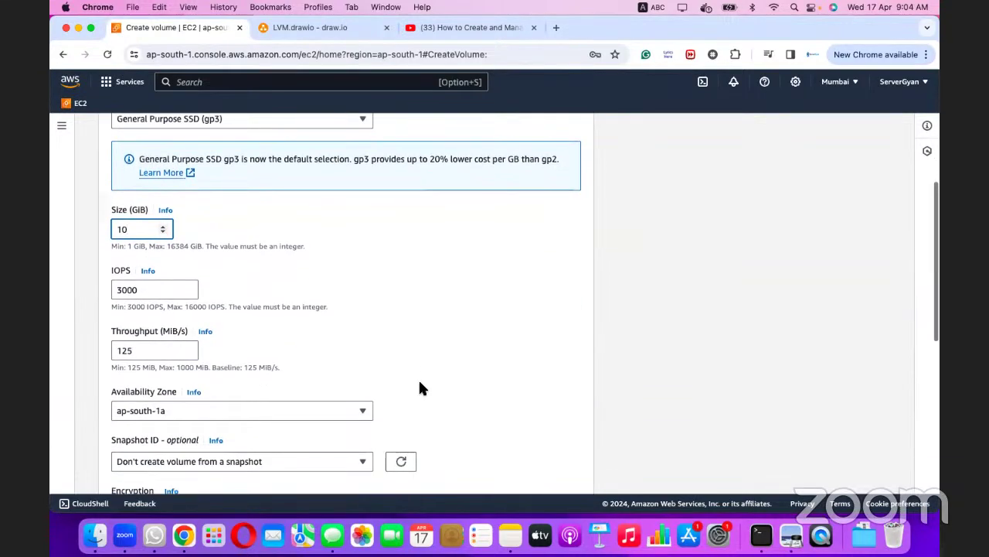
scroll(325, 402, "down", 7)
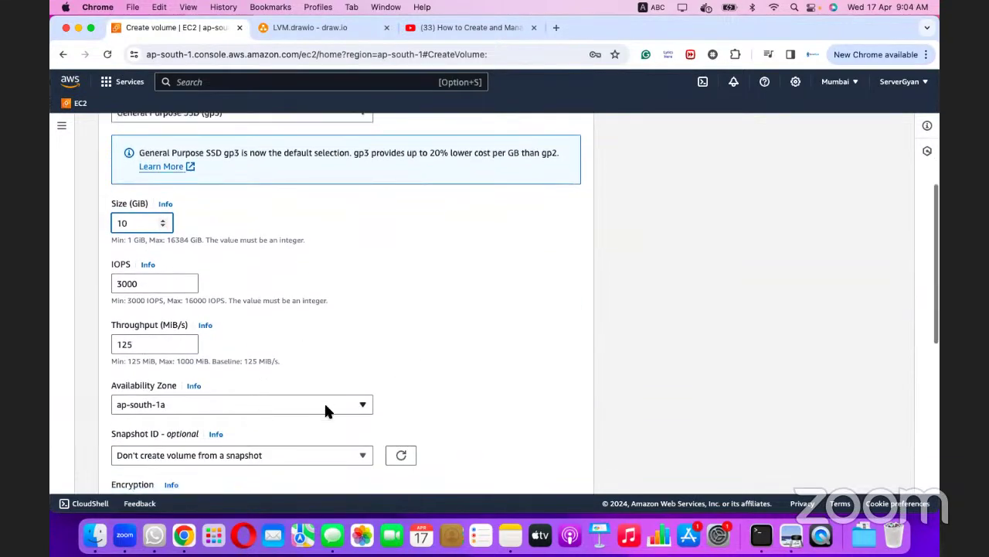
scroll(329, 408, "down", 2)
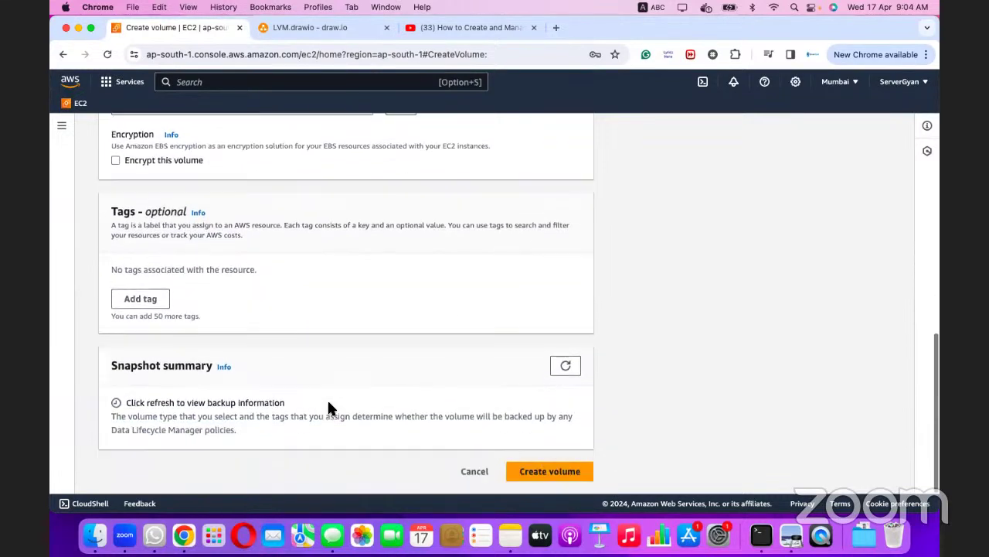
left_click(549, 472)
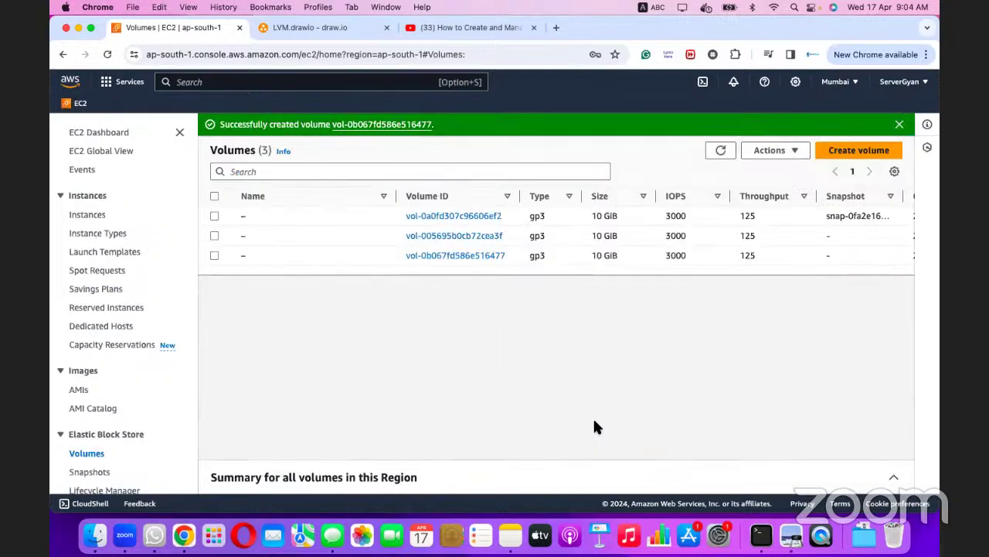
- Refresh the EBS volumes list and check the state and availability zone of the newly created volume
left_click(719, 153)
scroll(737, 215, "right", 5)
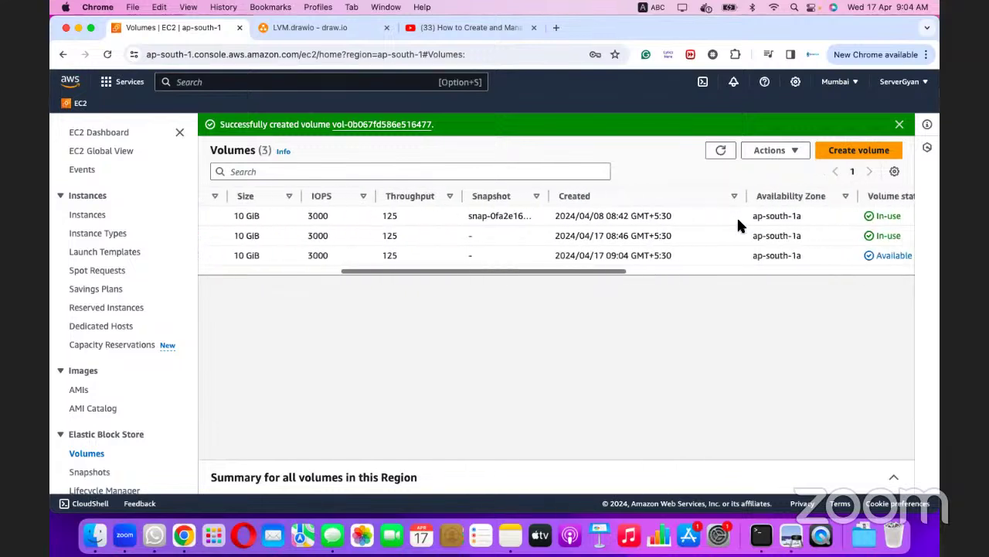
scroll(738, 224, "left", 2)
scroll(739, 224, "left", 4)
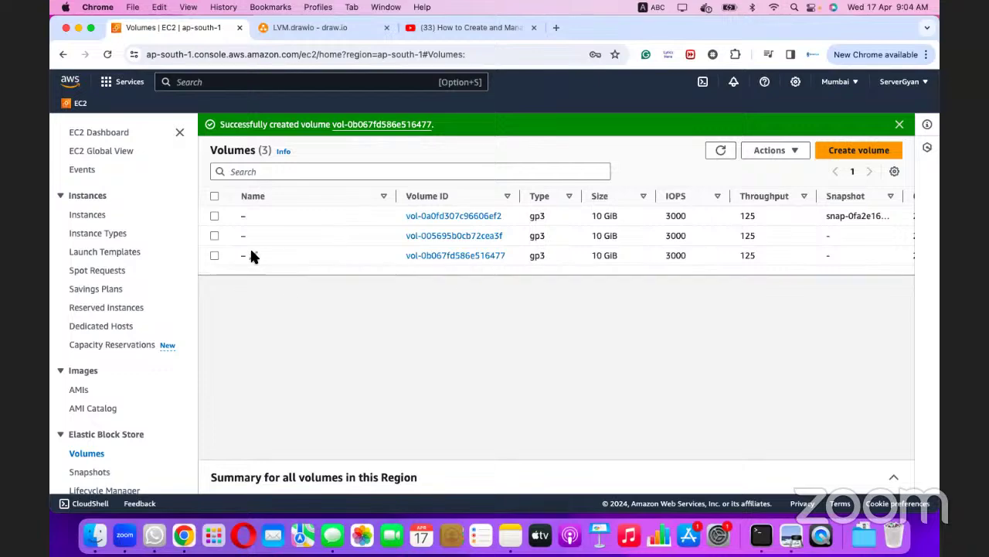
- Attach the newly created 10 GiB volume to the Linux-Box-1 instance with device name /dev/sdc
left_click(214, 255)
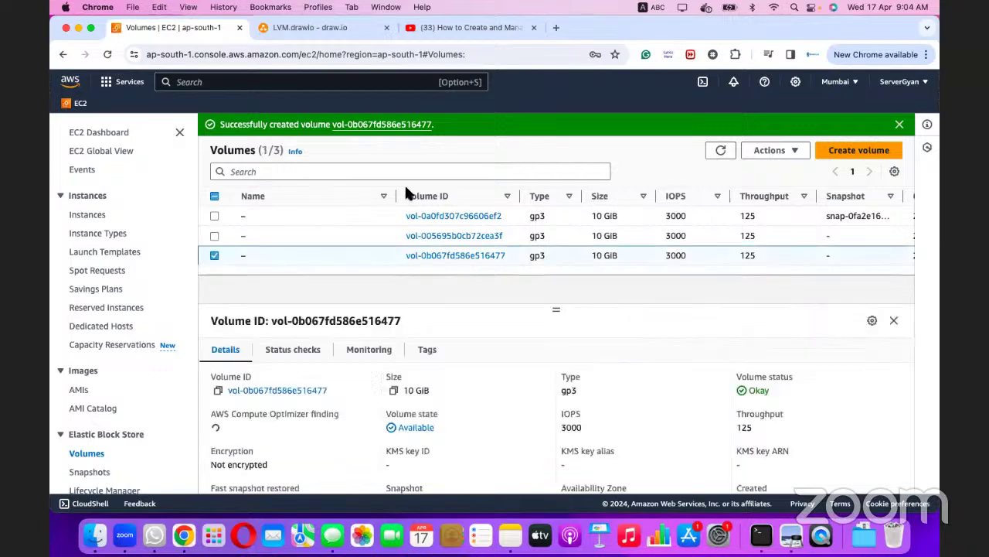
left_click(770, 150)
left_click(783, 245)
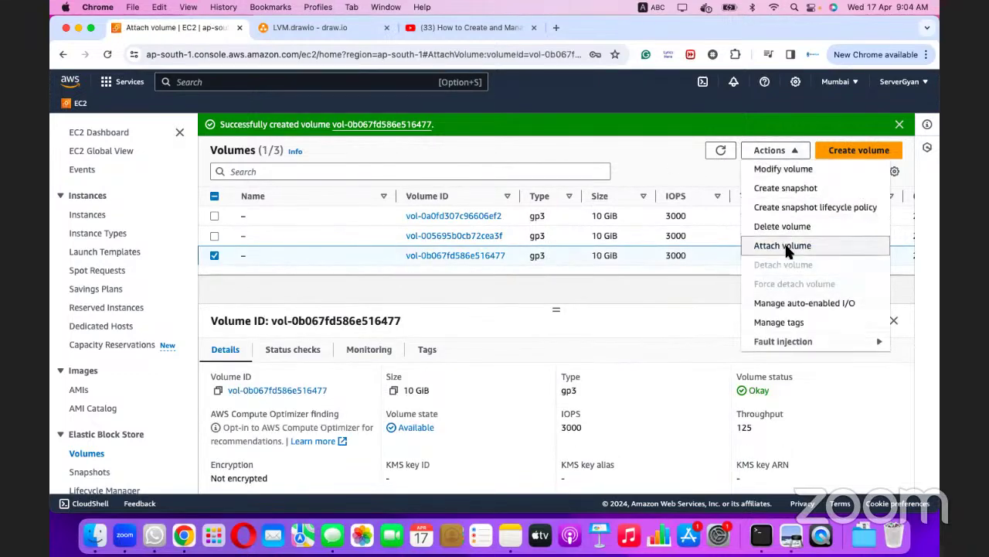
left_click(225, 365)
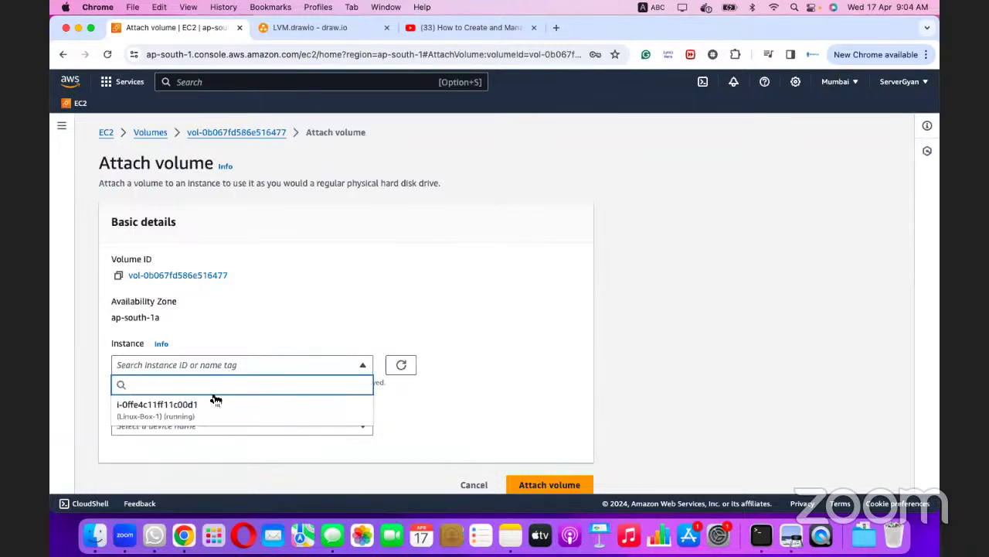
left_click(212, 405)
left_click(211, 426)
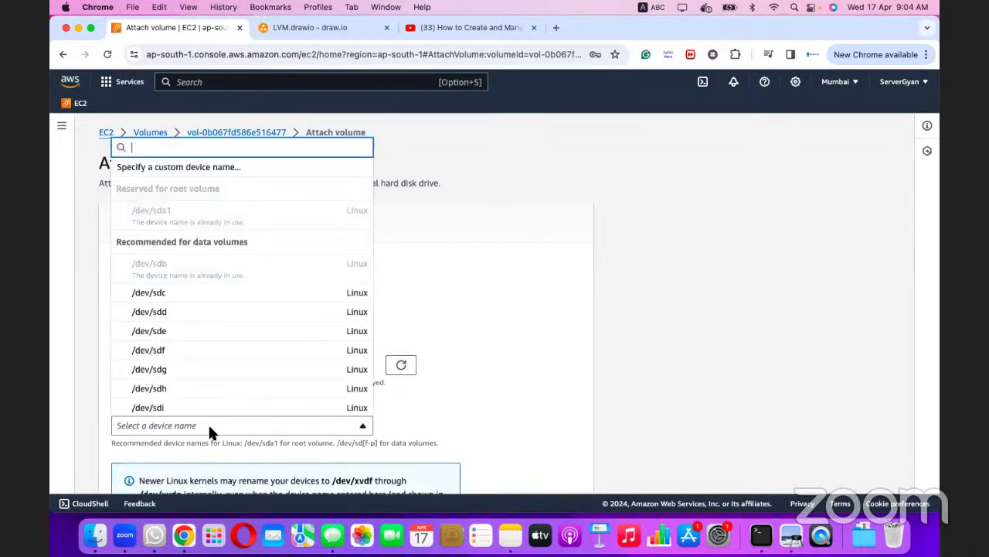
left_click(207, 304)
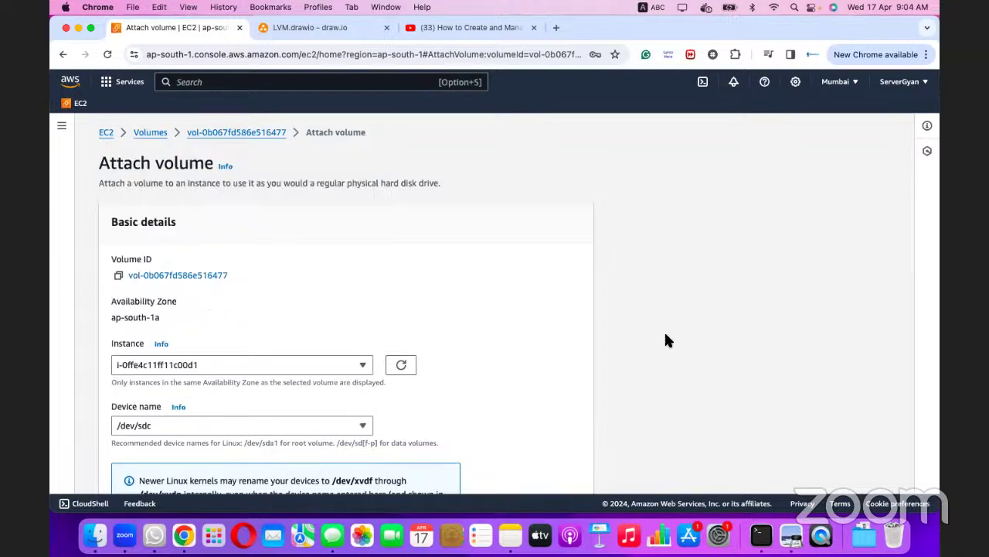
scroll(664, 329, "down", 3)
left_click(549, 471)
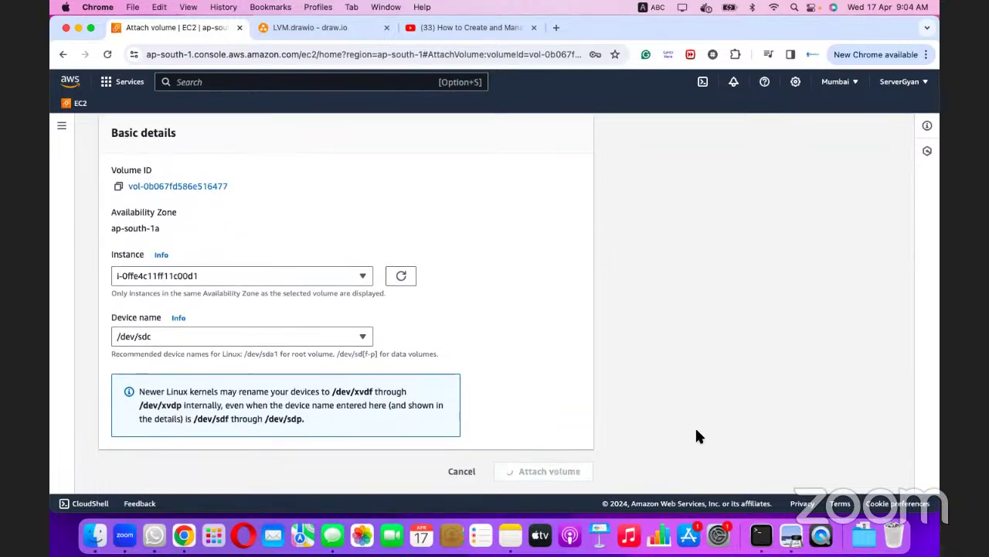
- Switch to the terminal and, on a cleared screen, list the block devices with lsblk to find the new disk
left_click(760, 535)
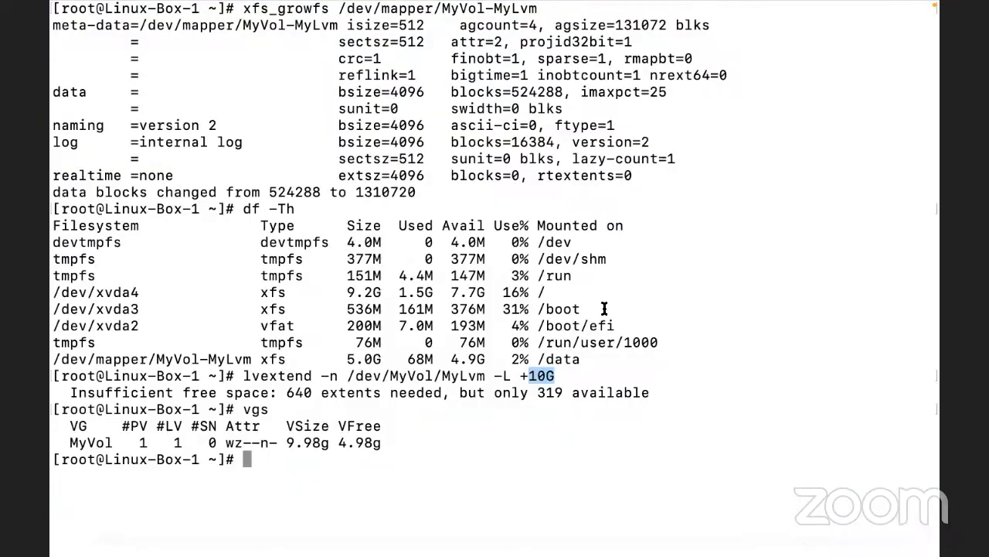
key("ctrl+l")
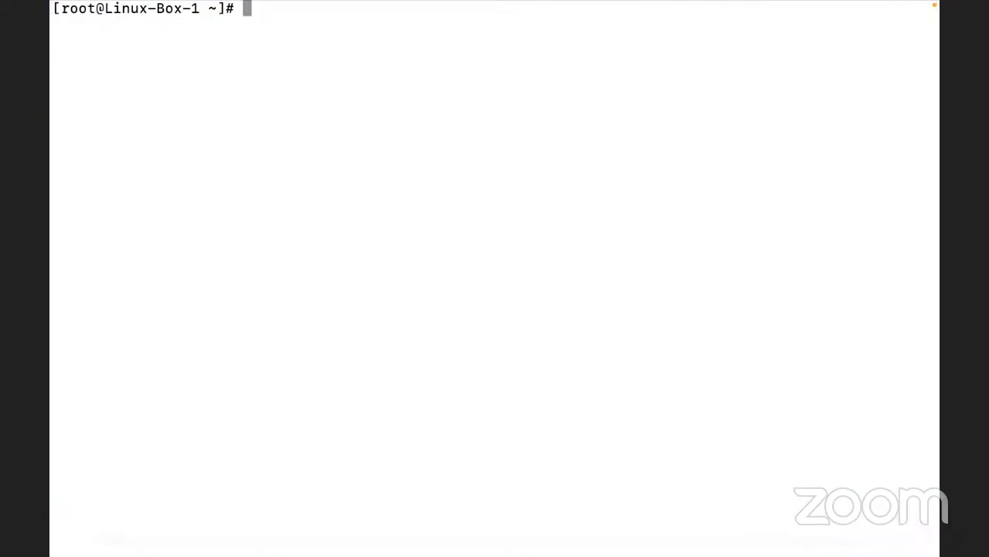
type("lsblk")
key("Return")
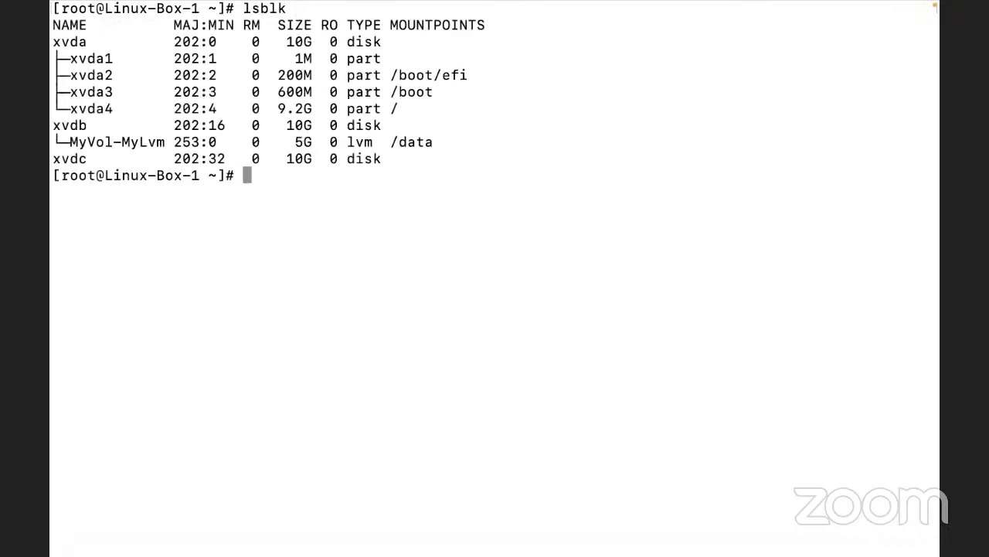
- Initialize the new xvdc disk as an LVM physical volume with pvcreate /dev/xvdc, copying its device path for reuse
double_click(59, 158)
key("super+c")
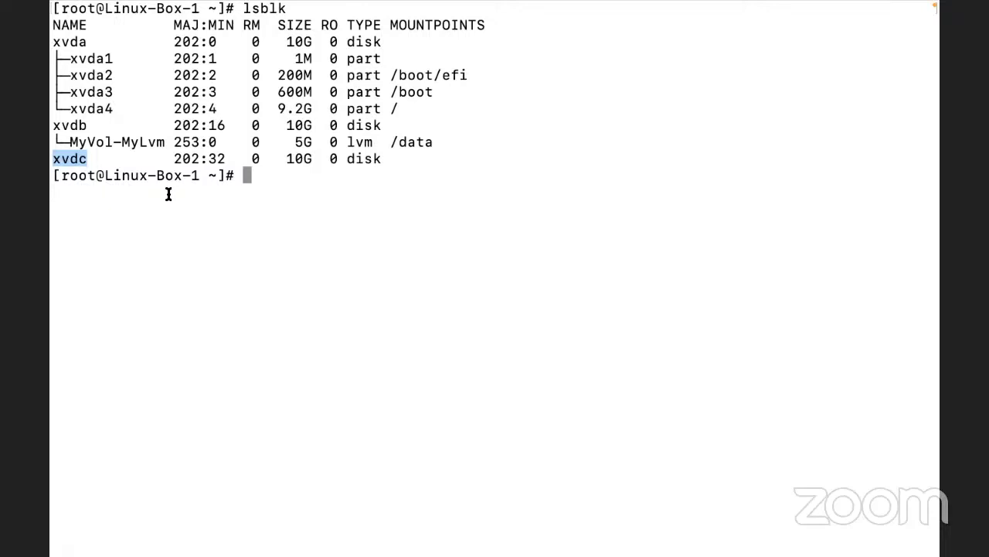
type("pvcreate ")
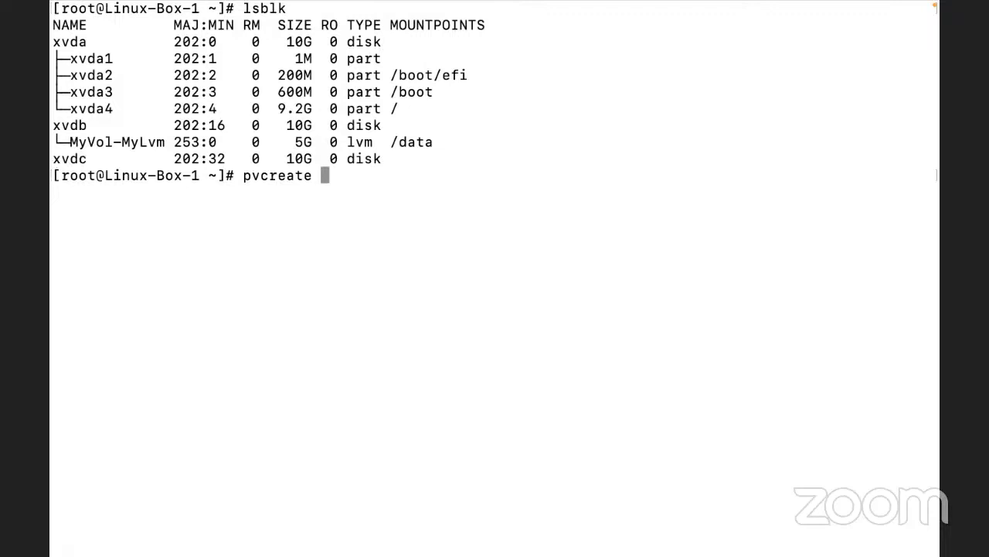
type("/dev/")
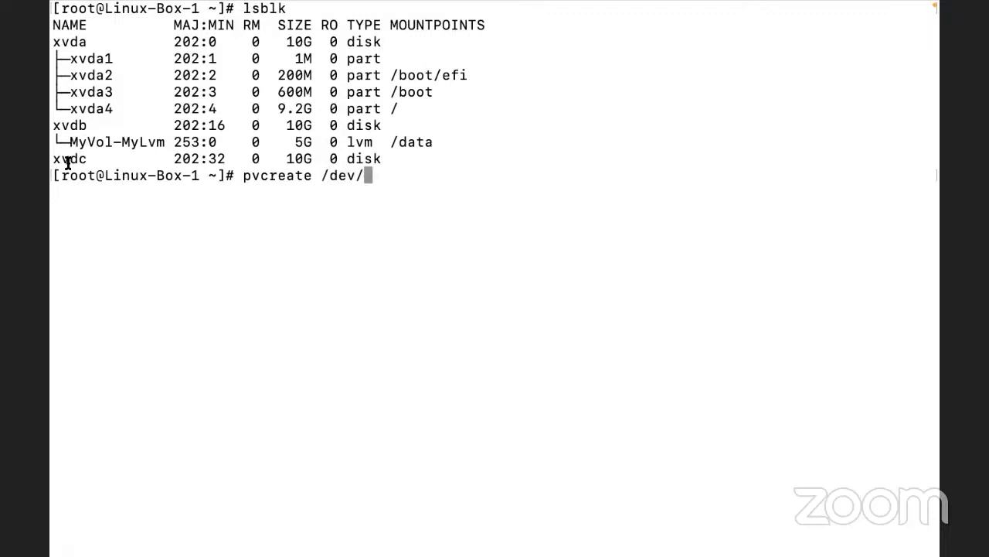
double_click(68, 160)
middle_click(68, 160)
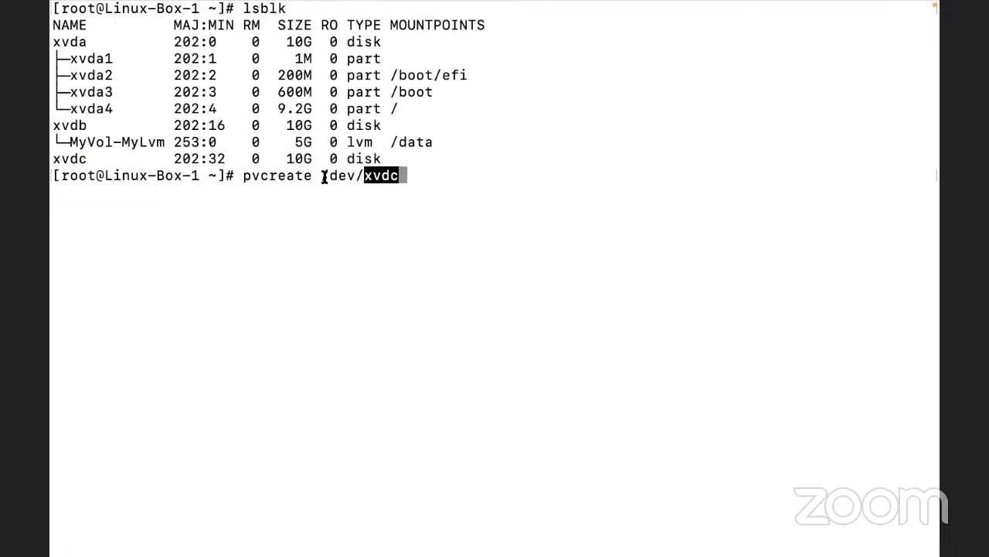
left_click_drag(323, 176, 397, 177)
key("super+c")
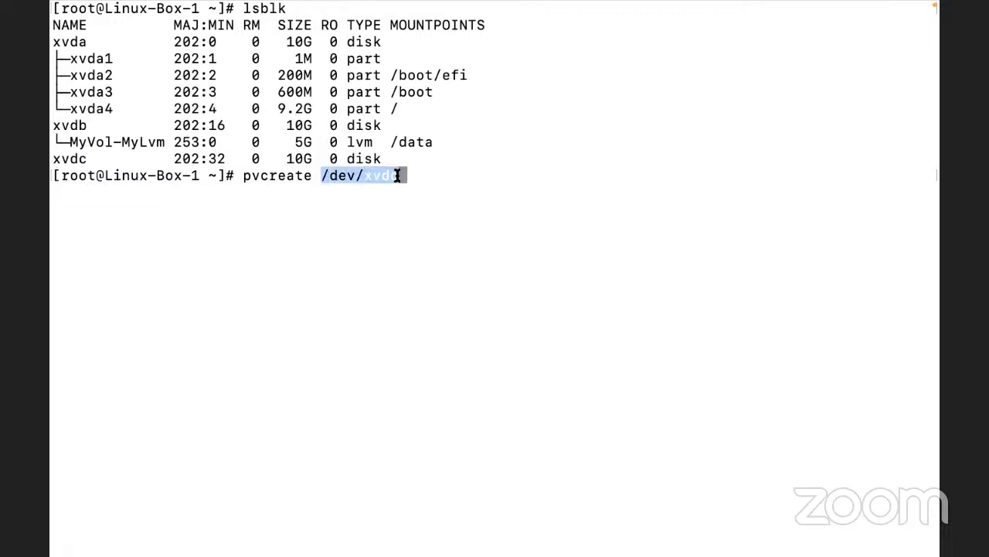
key("Return")
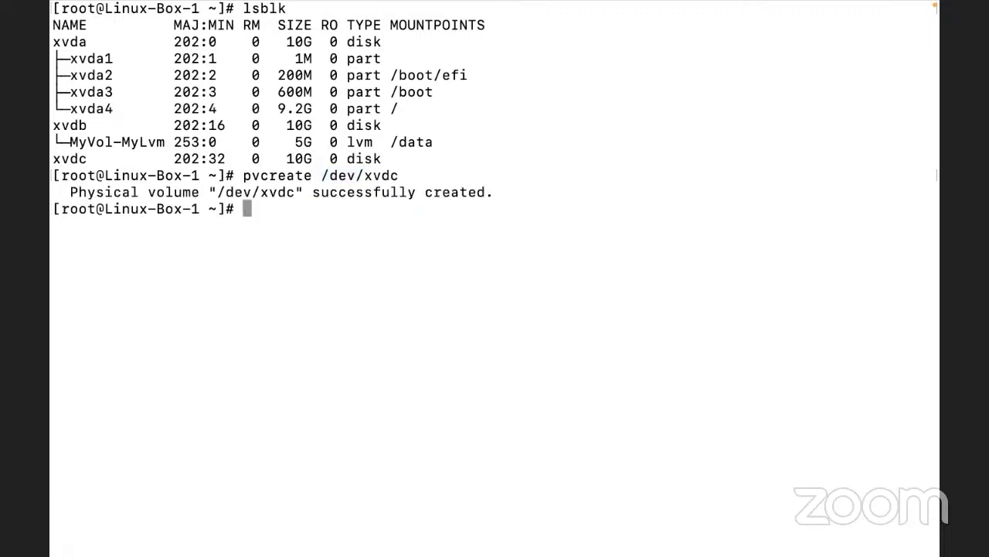
- Check the details of all physical volumes with pvdisplay and clear the screen
type("pvdisplay")
key("Return")
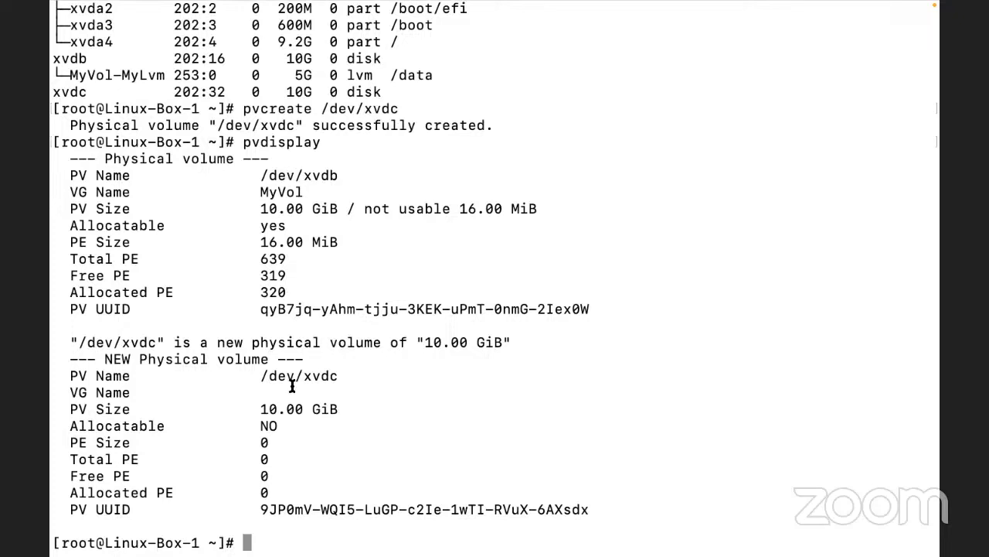
key("ctrl+l")
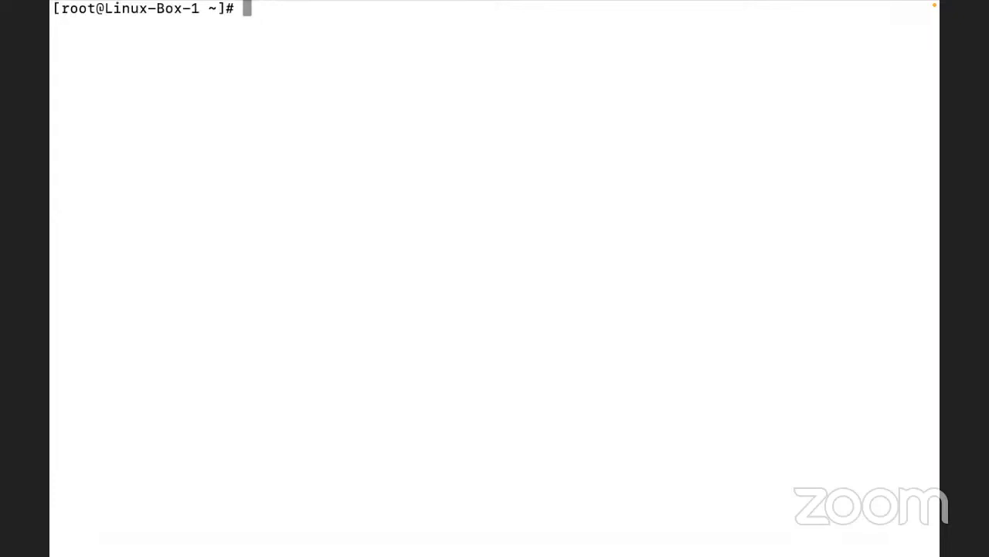
- Add the new physical volume to the MyVol volume group with vgextend MyVol /dev/xvdc
type("vgextend")
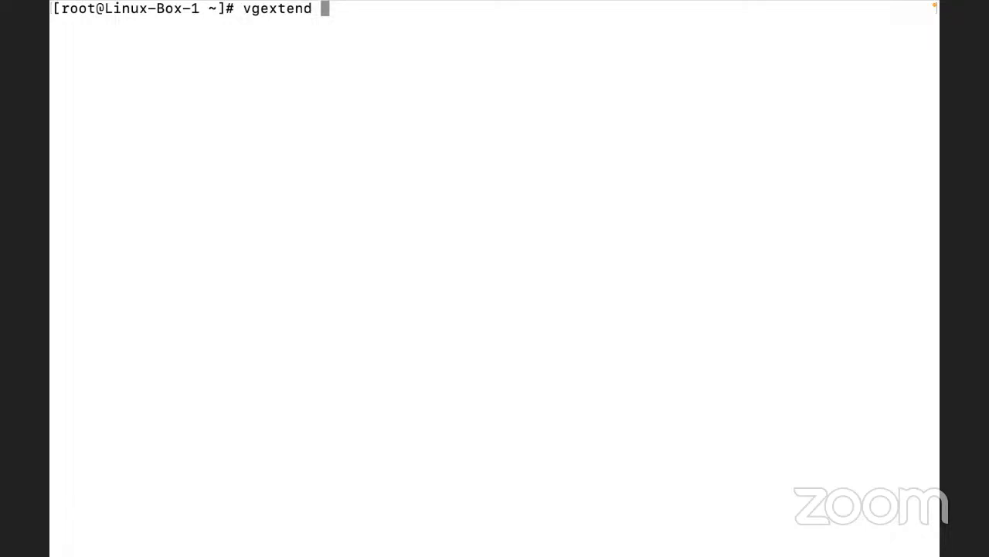
type("MyVol")
key("super+v")
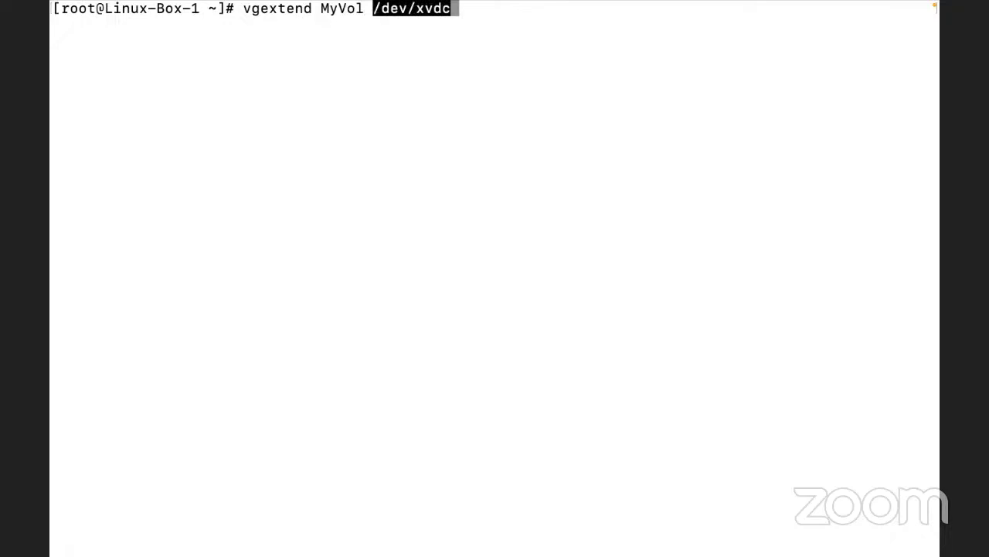
key("Return")
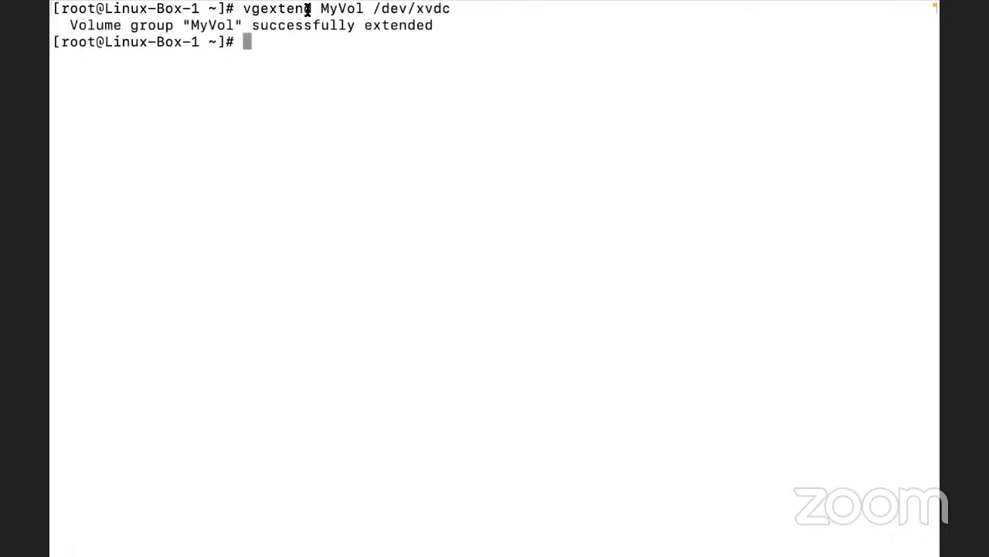
left_click_drag(373, 8, 450, 87)
left_click(452, 86)
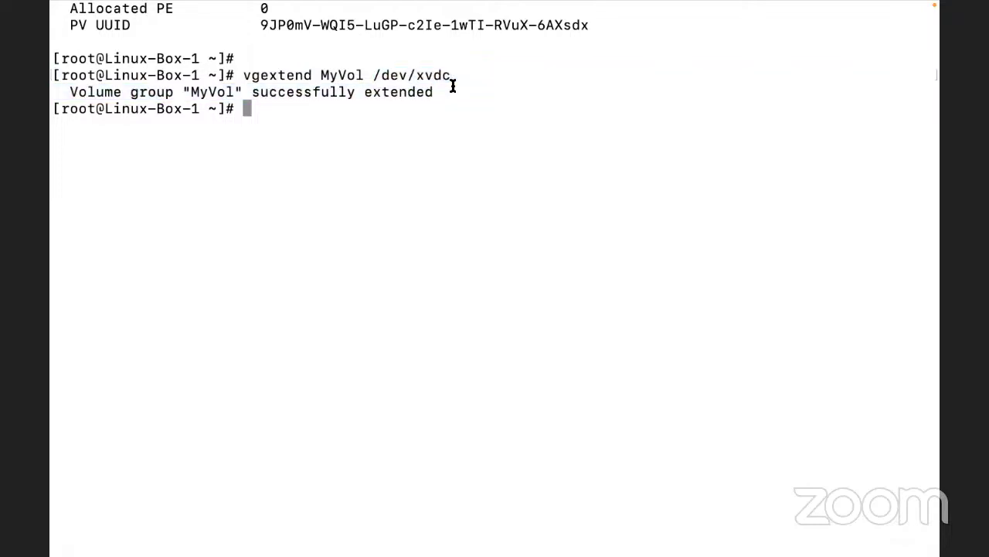
- Display the extended volume group's details with vgdisplay and examine its metadata areas and metadata sequence number
type("vgdisplay")
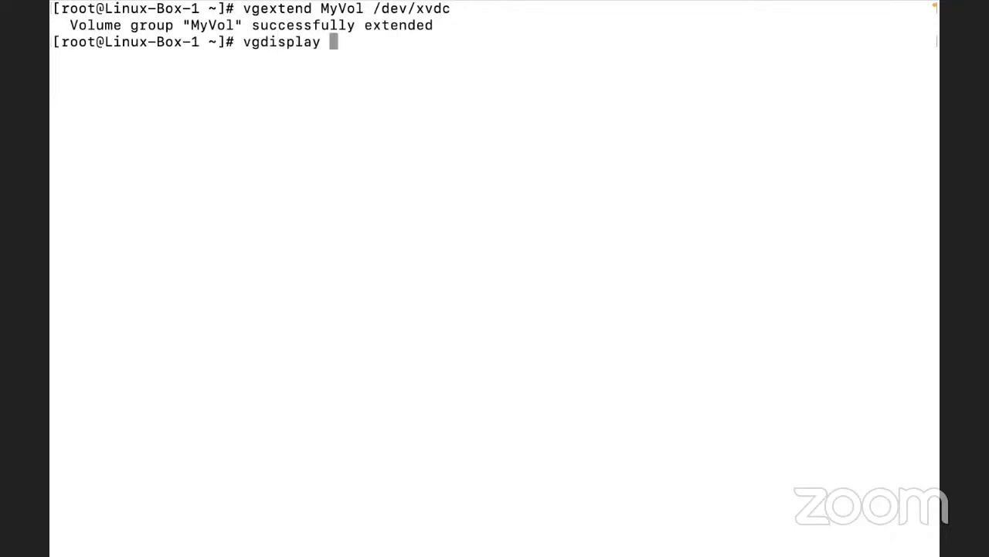
key("Return")
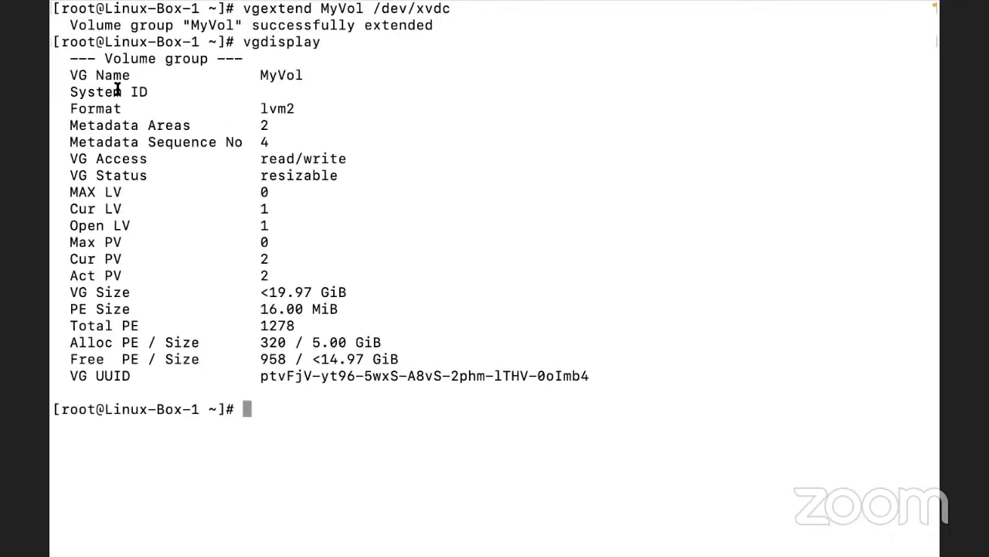
double_click(273, 122)
double_click(264, 142)
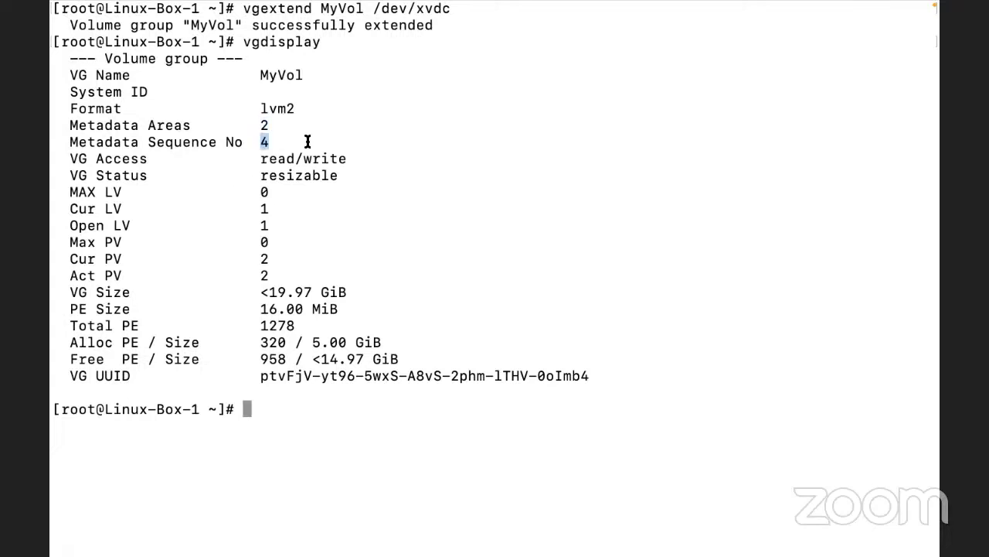